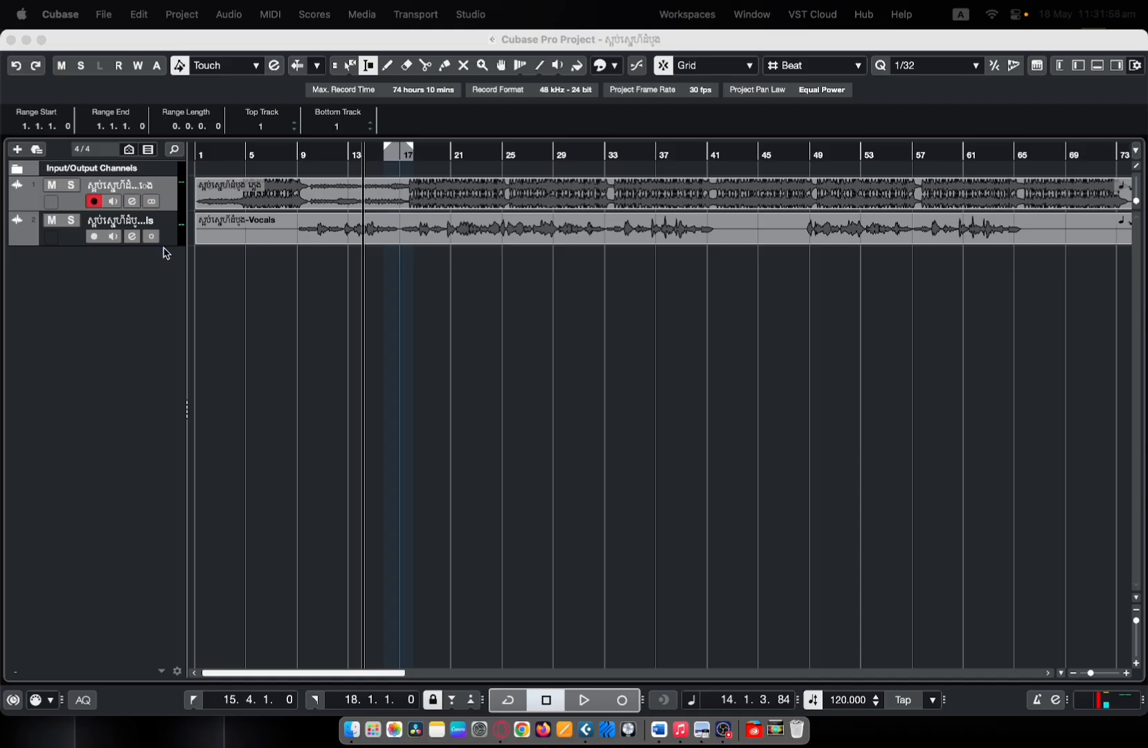
# Step: Increase the heights of the vocals track and the instrumental track to enlarge their waveforms
pyautogui.moveTo(165, 245); pyautogui.dragTo(160, 327)
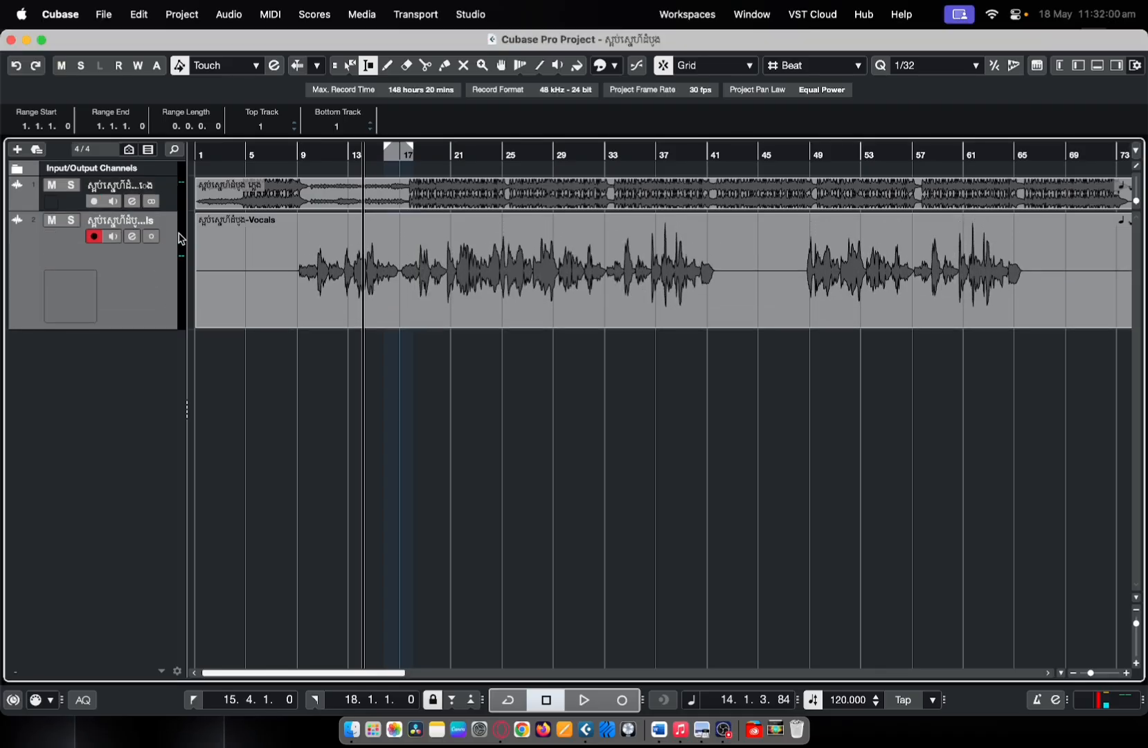
pyautogui.moveTo(171, 210); pyautogui.dragTo(169, 277)
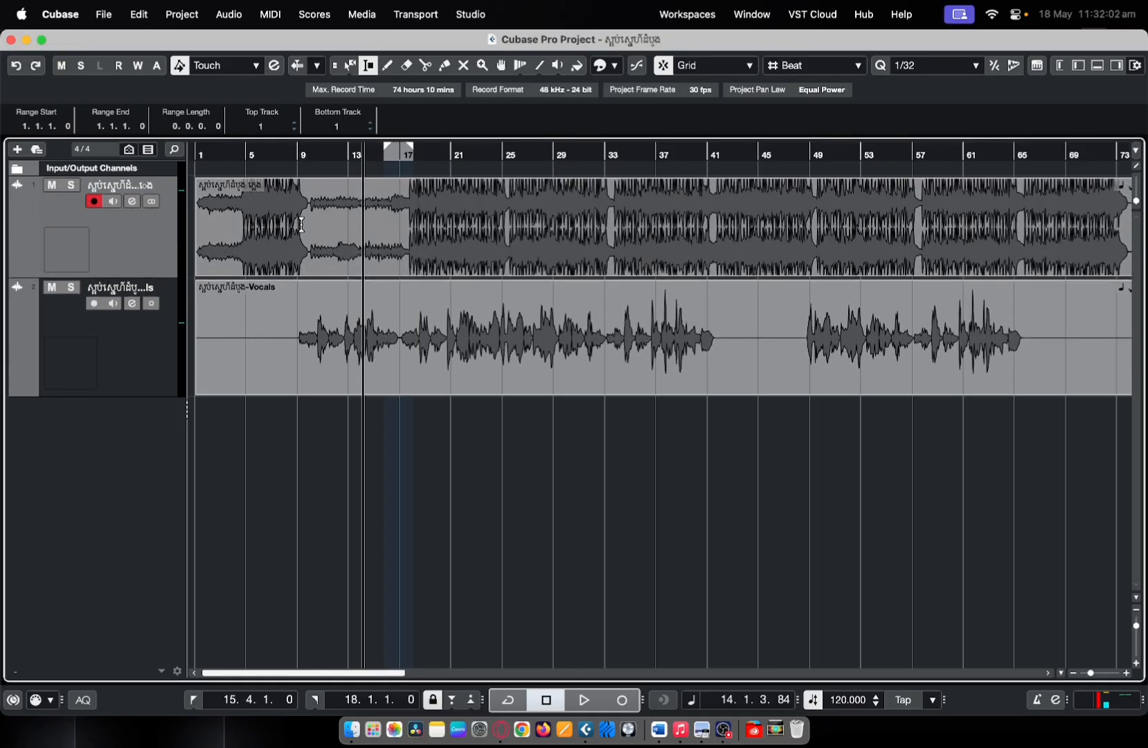
# Step: Play a short passage of the song from bar 9, where the vocals begin
pyautogui.click(415, 153)
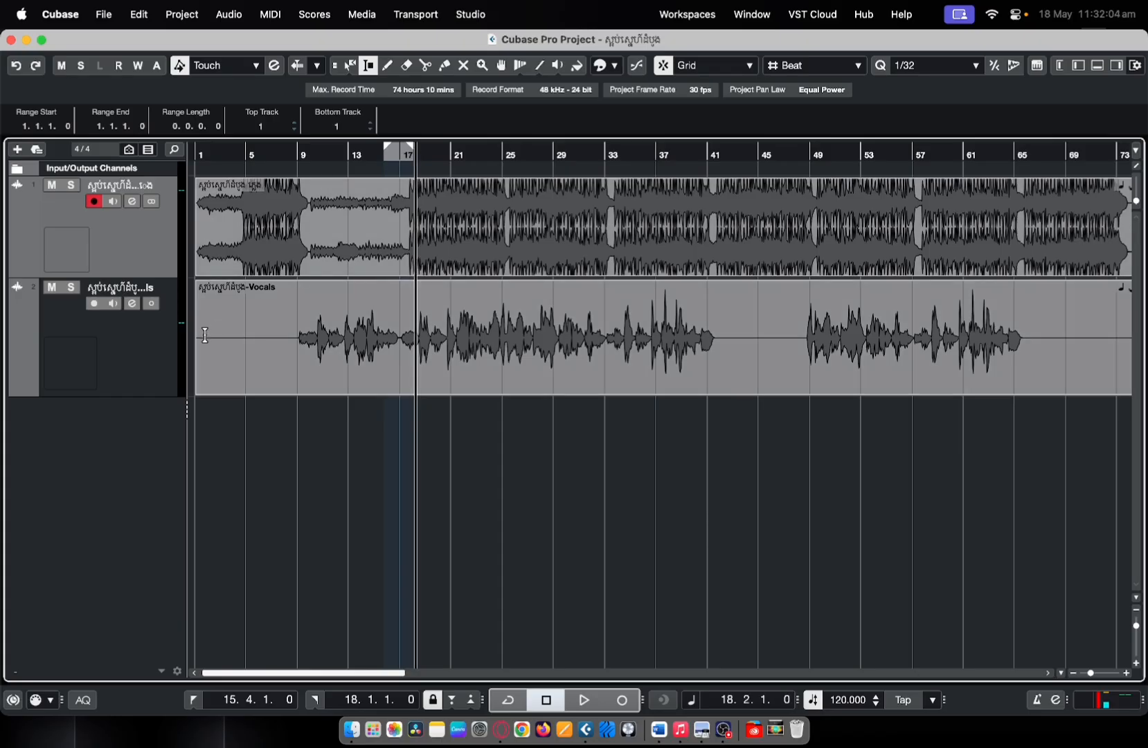
pyautogui.click(298, 156)
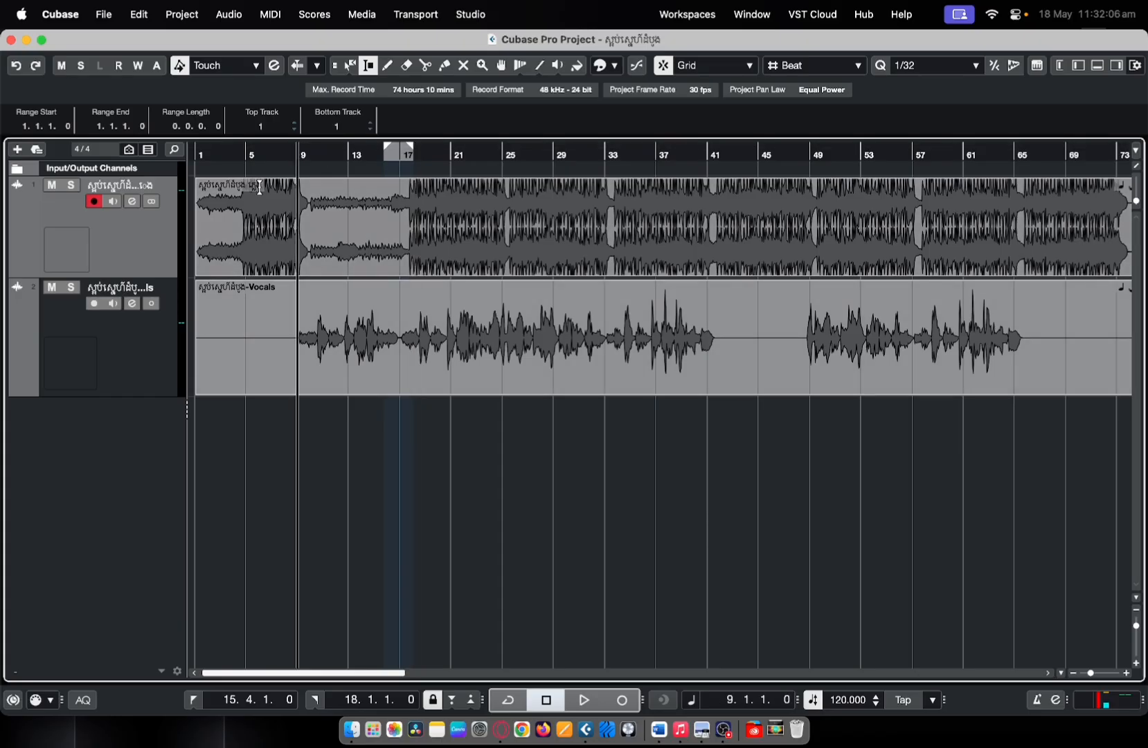
pyautogui.press('space')
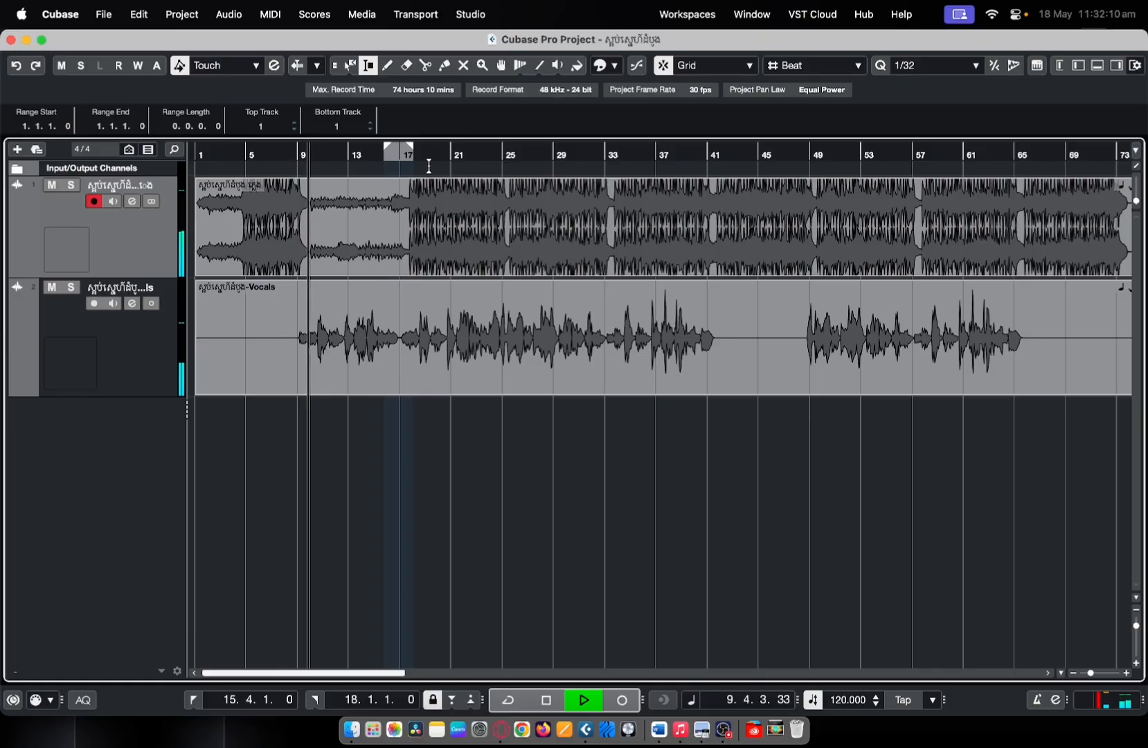
pyautogui.press('space')
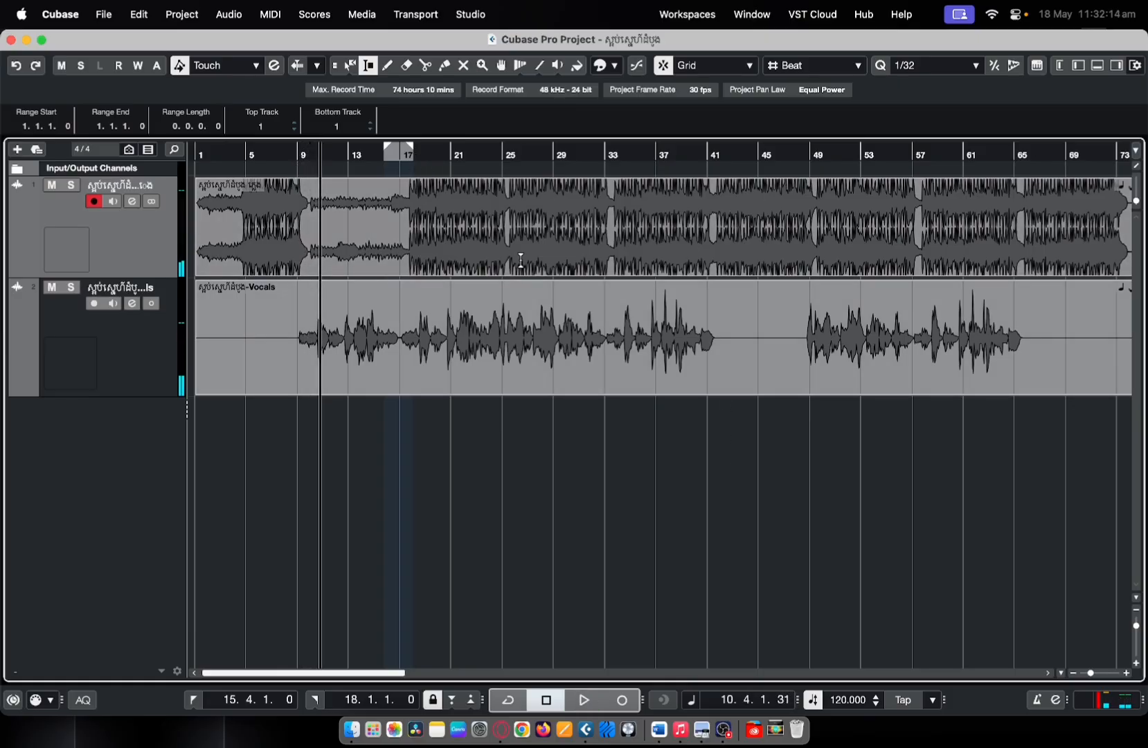
# Step: Examine how the instrumental's beats line up with the bar grid in the intro between bars 4 and 9
pyautogui.scroll(10, 487, 243)
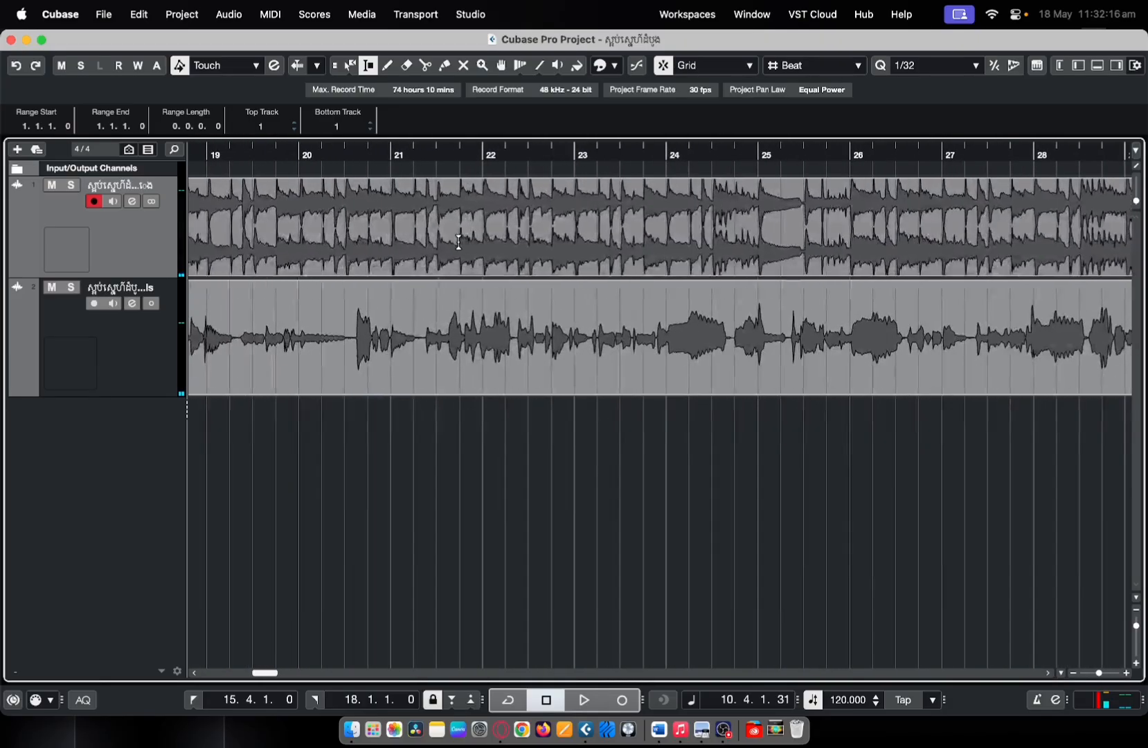
pyautogui.scroll(-8, 458, 242)
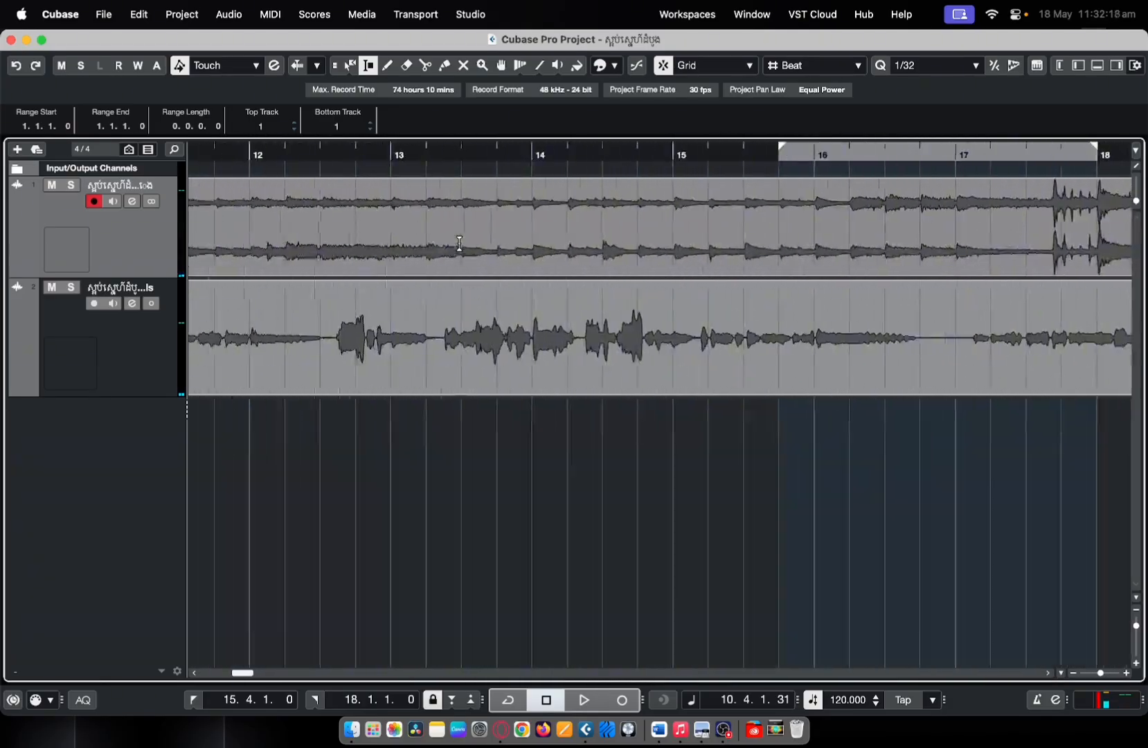
pyautogui.click(357, 154)
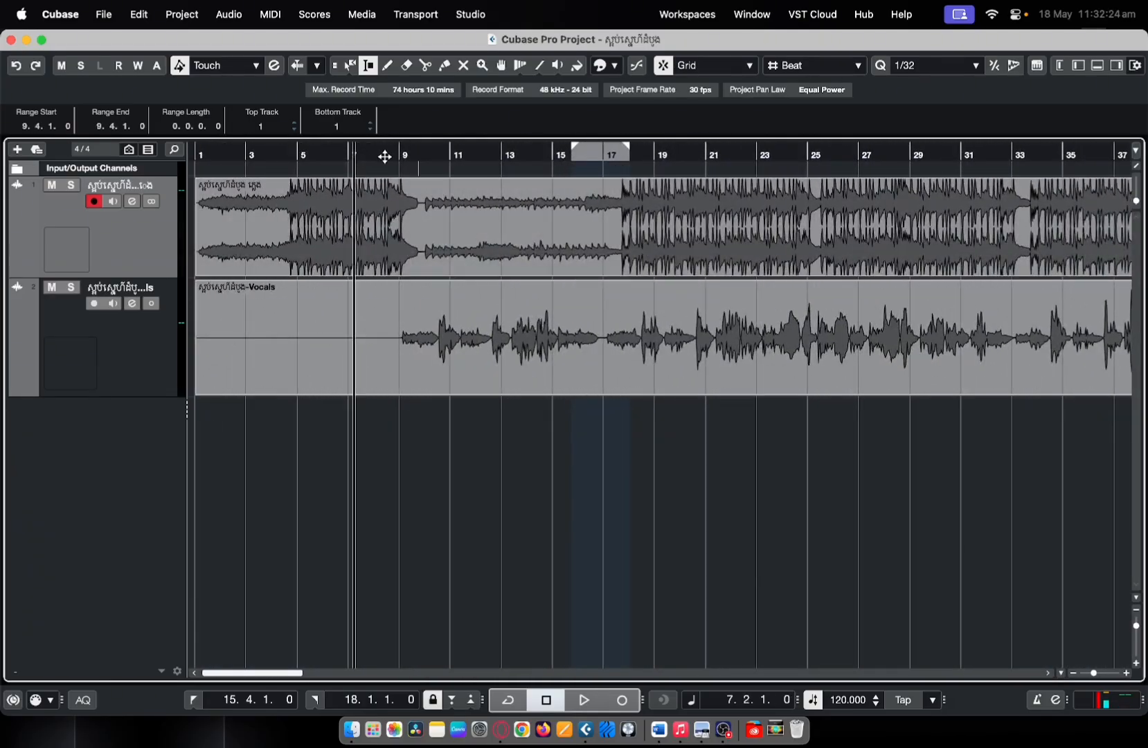
pyautogui.scroll(5, 378, 164)
pyautogui.scroll(-3, 377, 165)
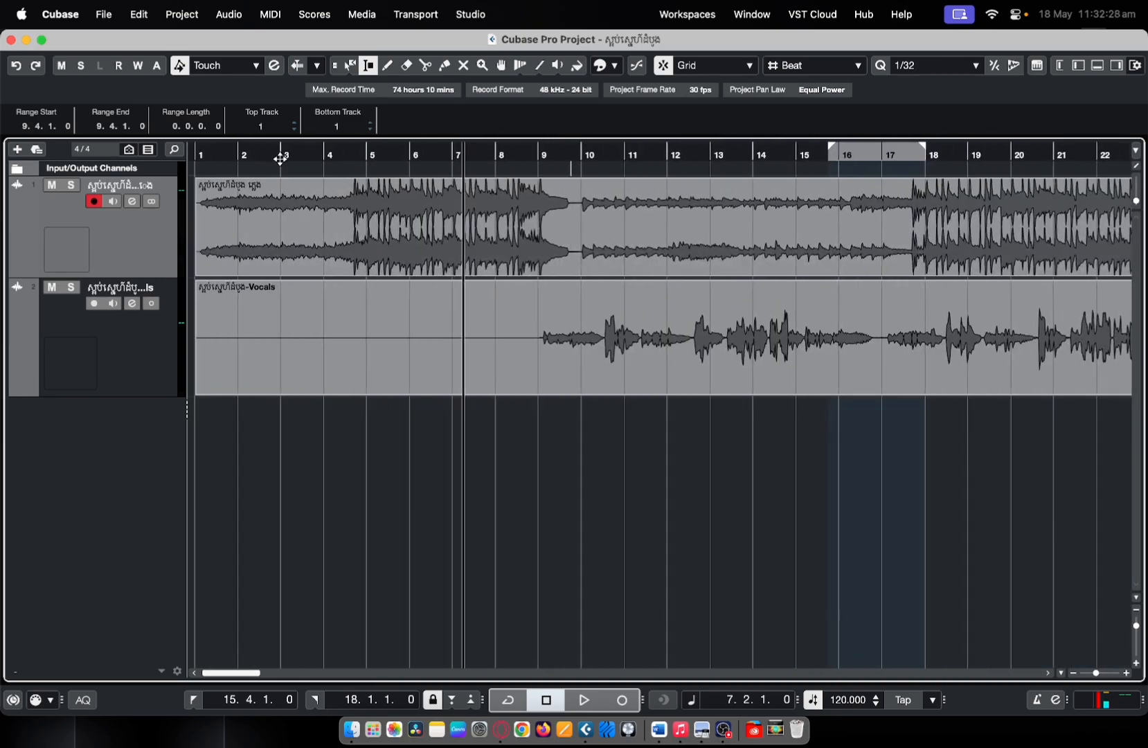
pyautogui.scroll(3, 424, 211)
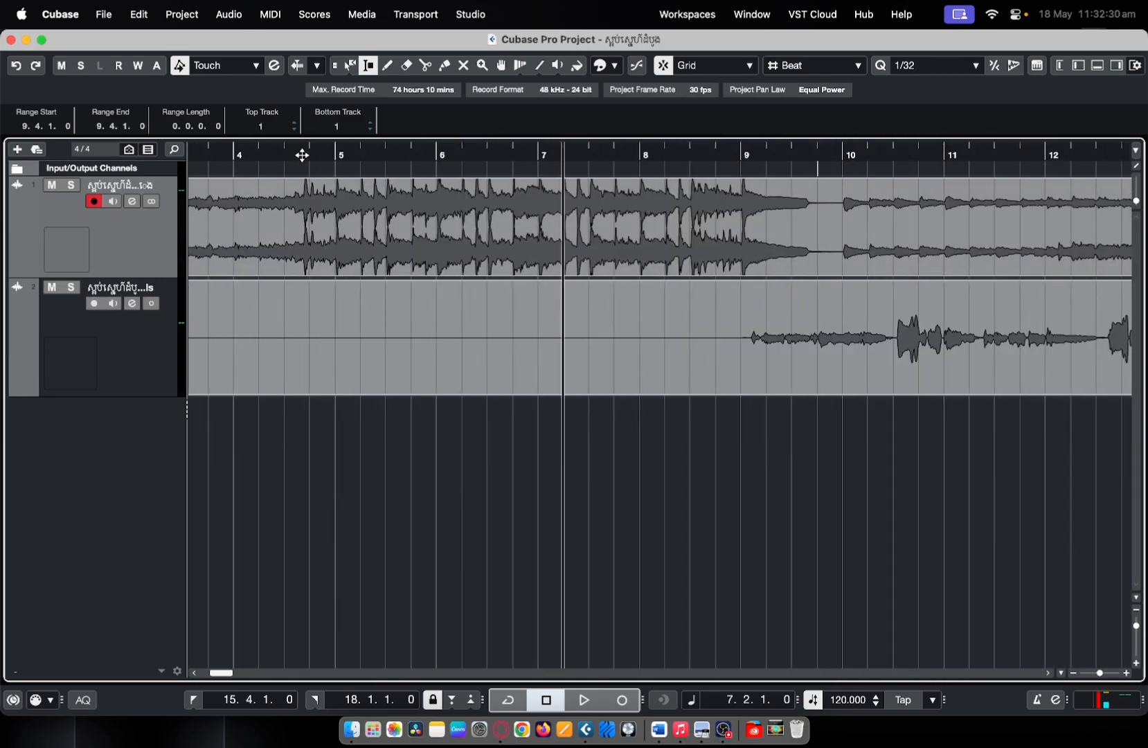
pyautogui.moveTo(303, 154); pyautogui.dragTo(385, 156)
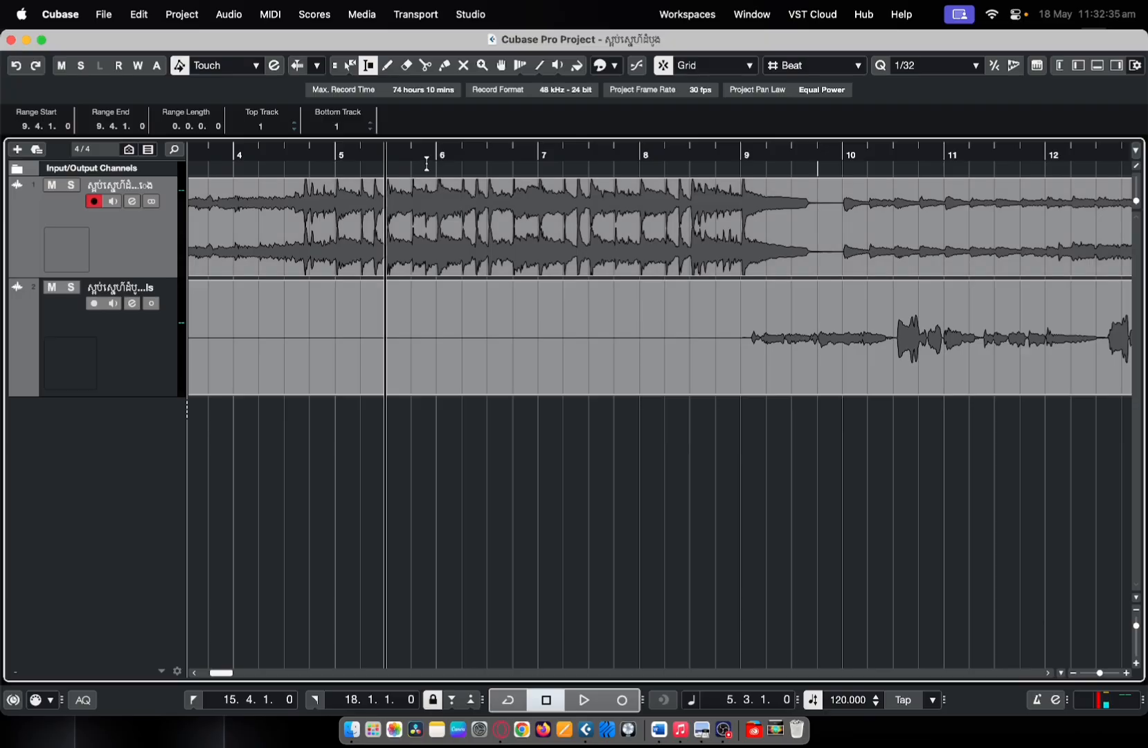
pyautogui.scroll(-3, 438, 157)
pyautogui.scroll(1, 378, 228)
pyautogui.scroll(3, 378, 229)
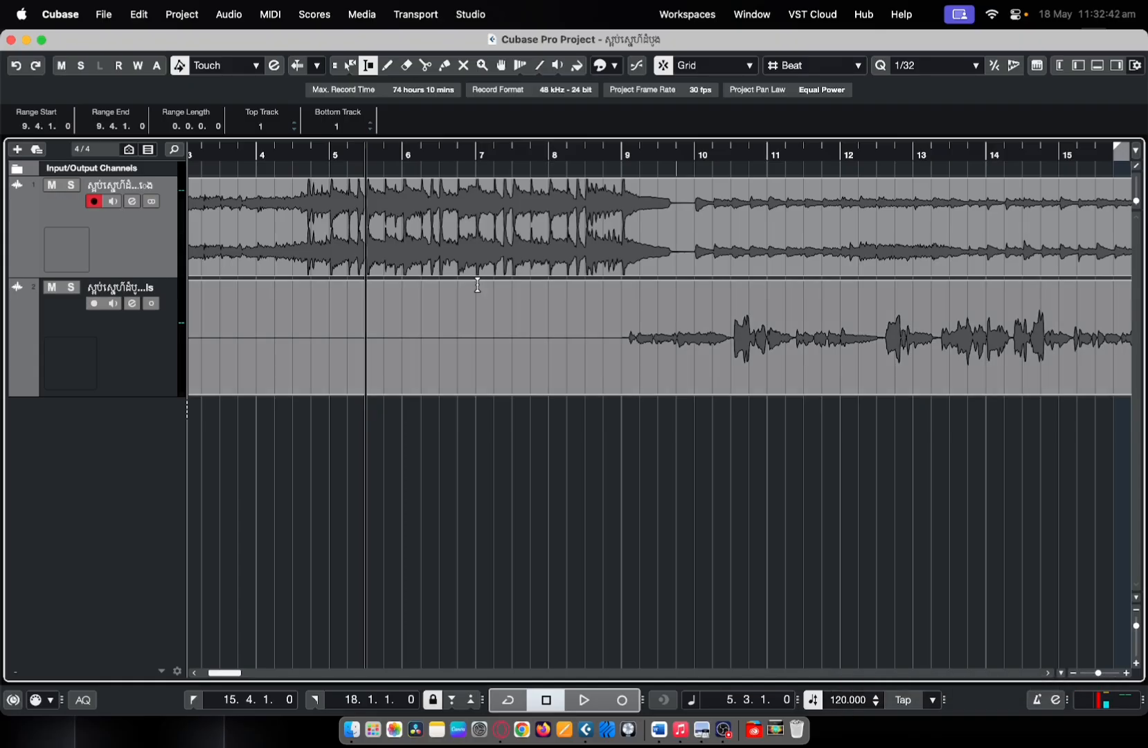
pyautogui.hscroll(-5, 416, 229)
pyautogui.scroll(-3, 400, 192)
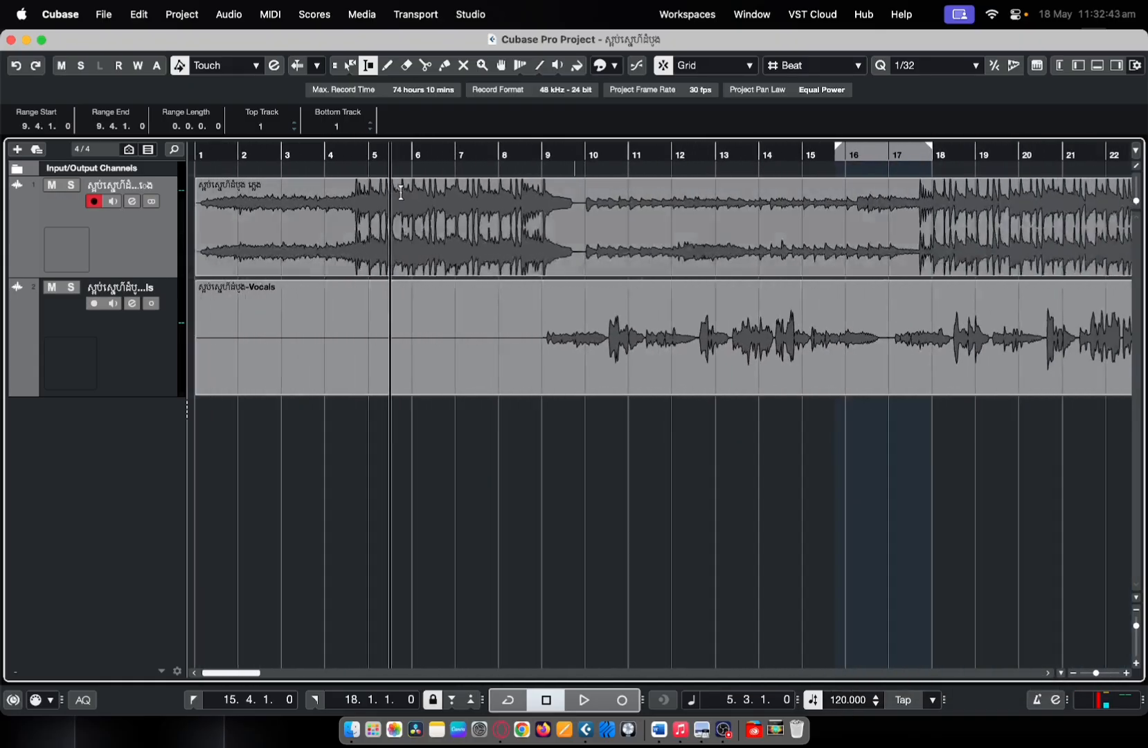
# Step: Play the instrumental from the middle of bar 4 to bar 6 and compare its beats with the grid
pyautogui.click(346, 155)
pyautogui.press('space')
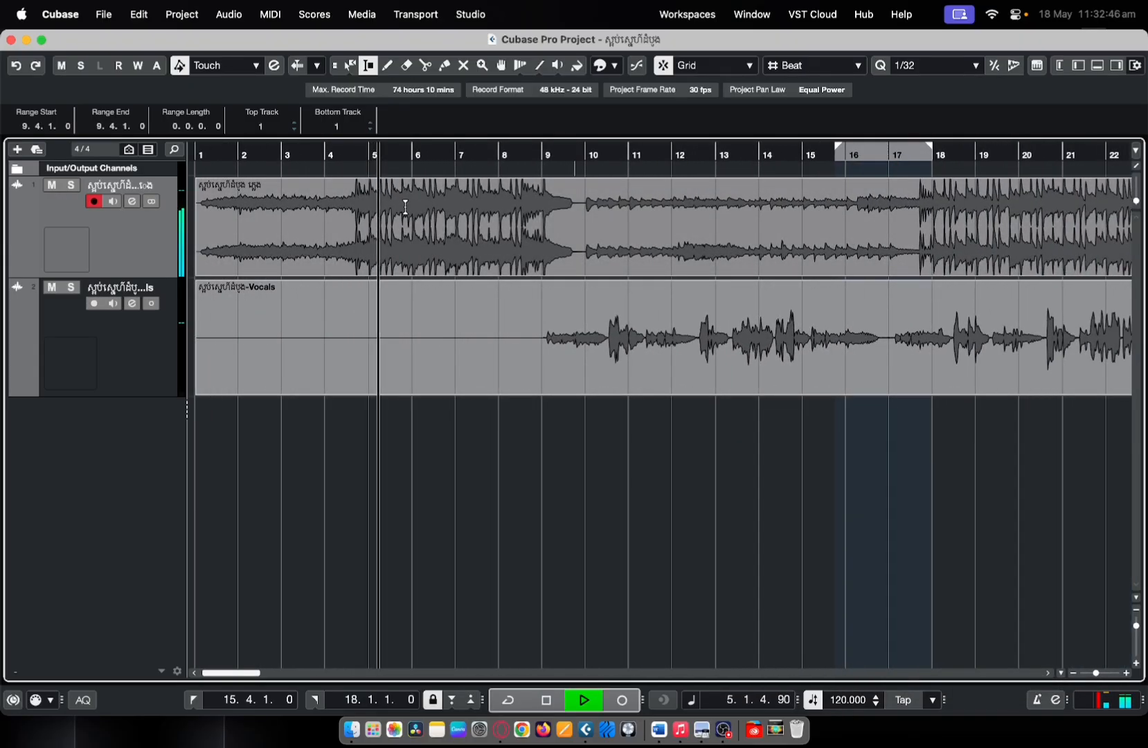
pyautogui.press('space')
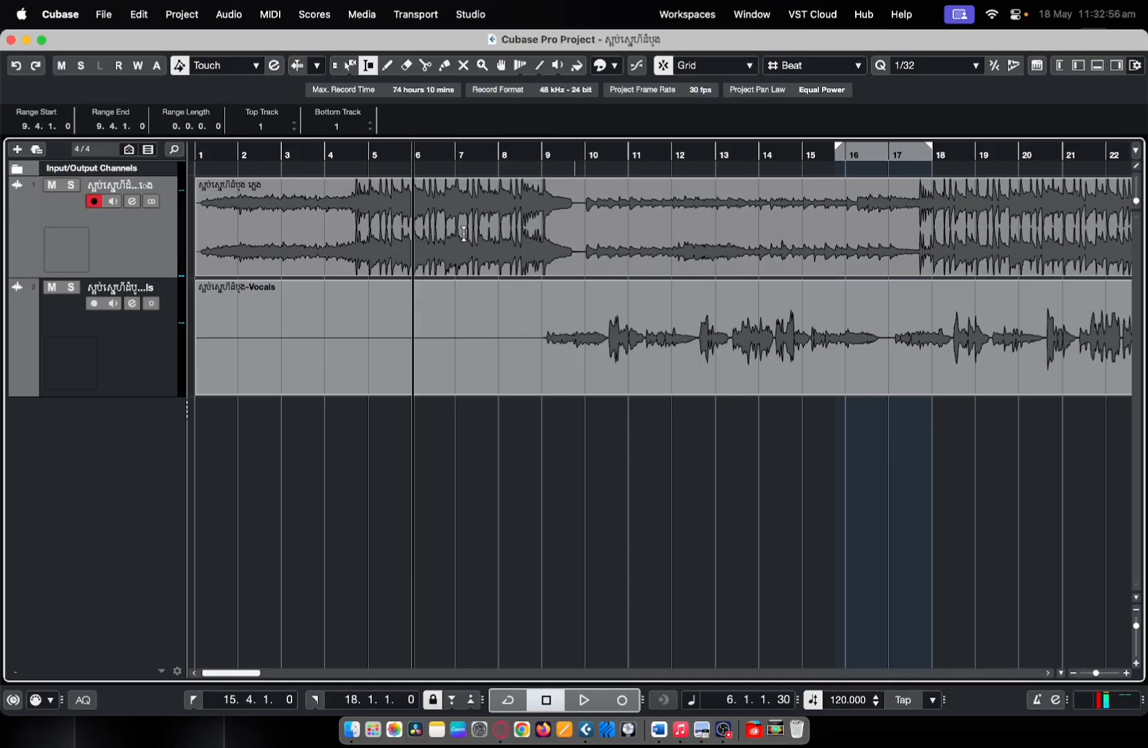
pyautogui.scroll(5, 430, 221)
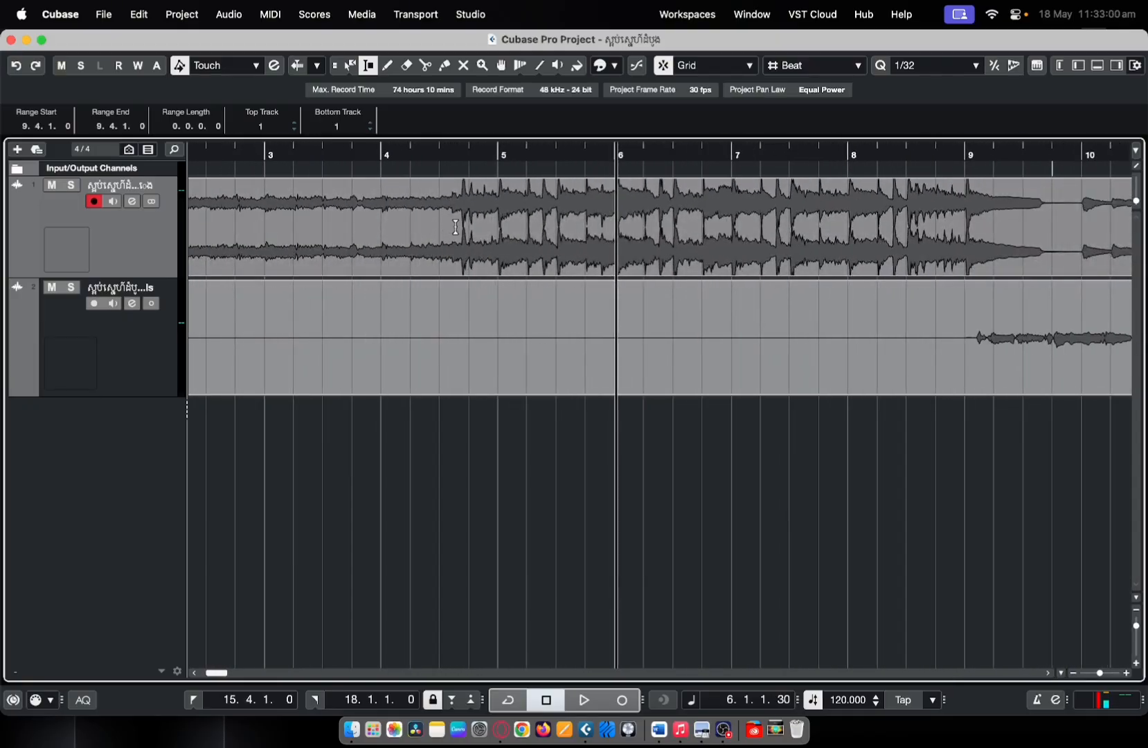
pyautogui.scroll(4, 456, 226)
pyautogui.scroll(-4, 537, 249)
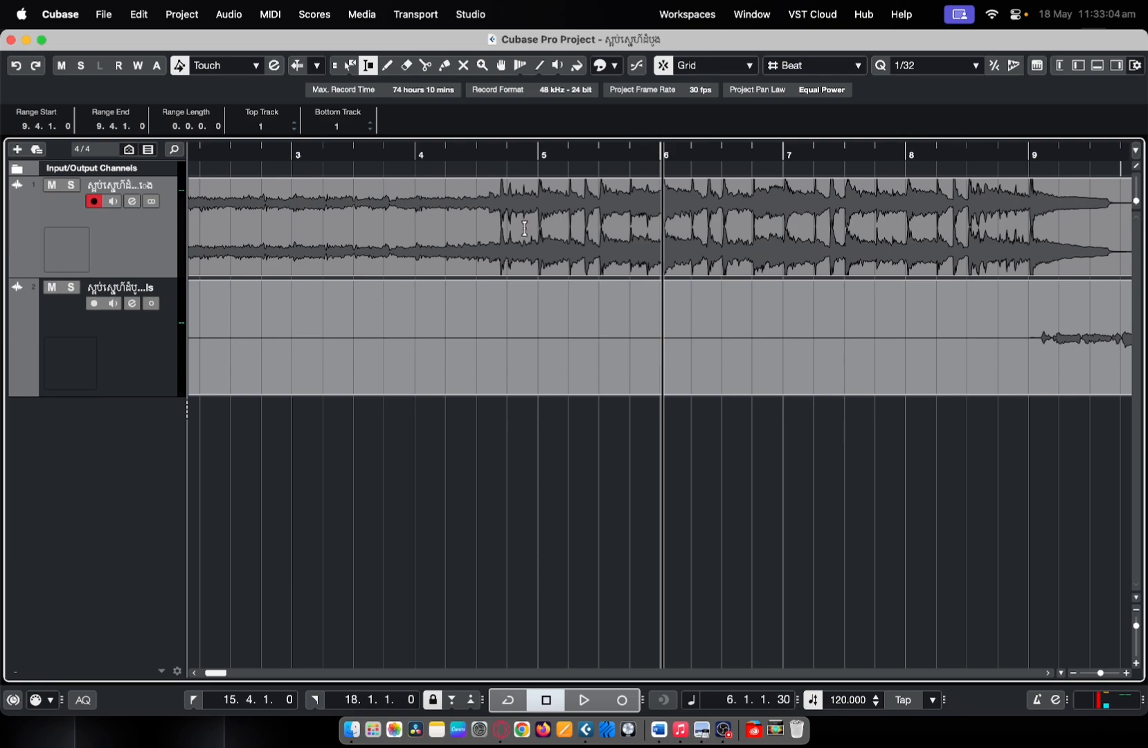
pyautogui.scroll(-3, 525, 227)
pyautogui.scroll(3, 529, 219)
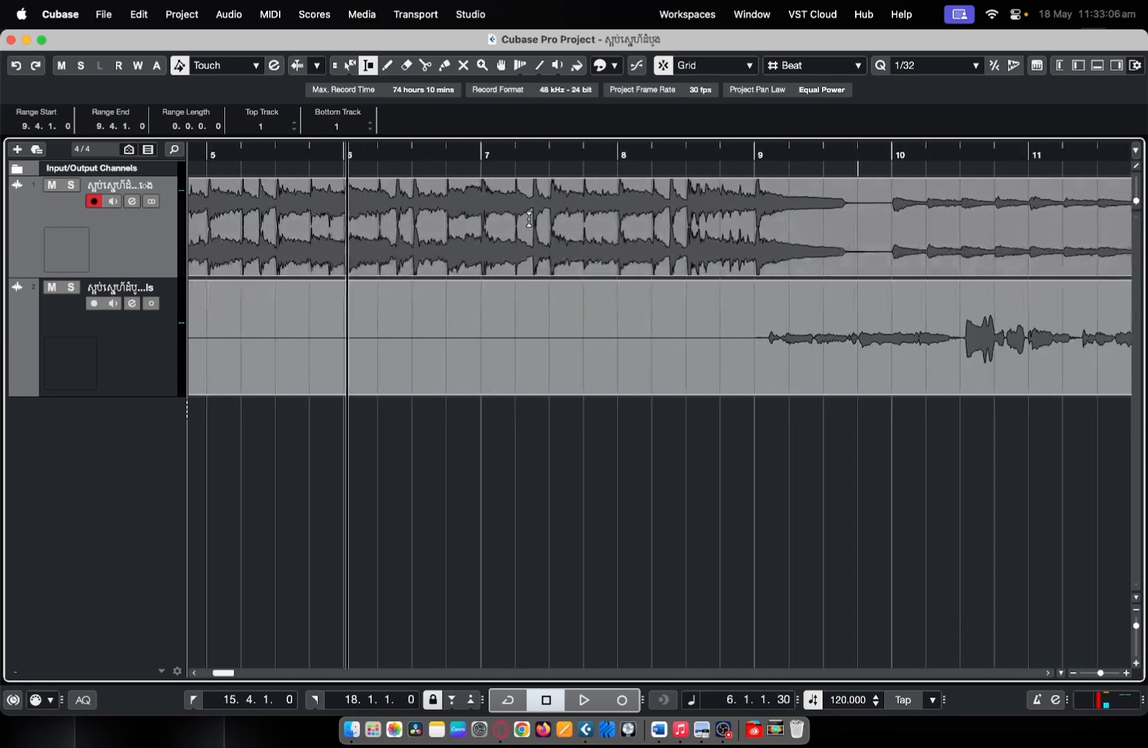
pyautogui.scroll(-4, 529, 219)
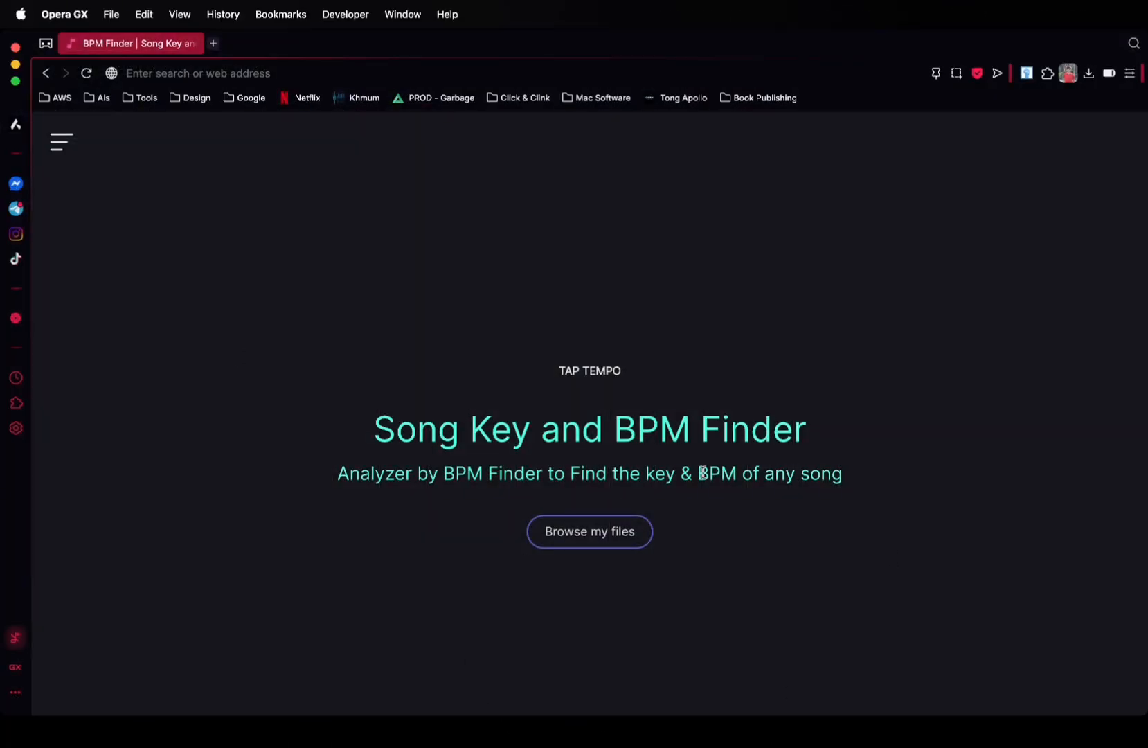
# Step: Add the instrumental WAV file to the Song Key and BPM Finder page in Opera GX for analysis
pyautogui.click(351, 728)
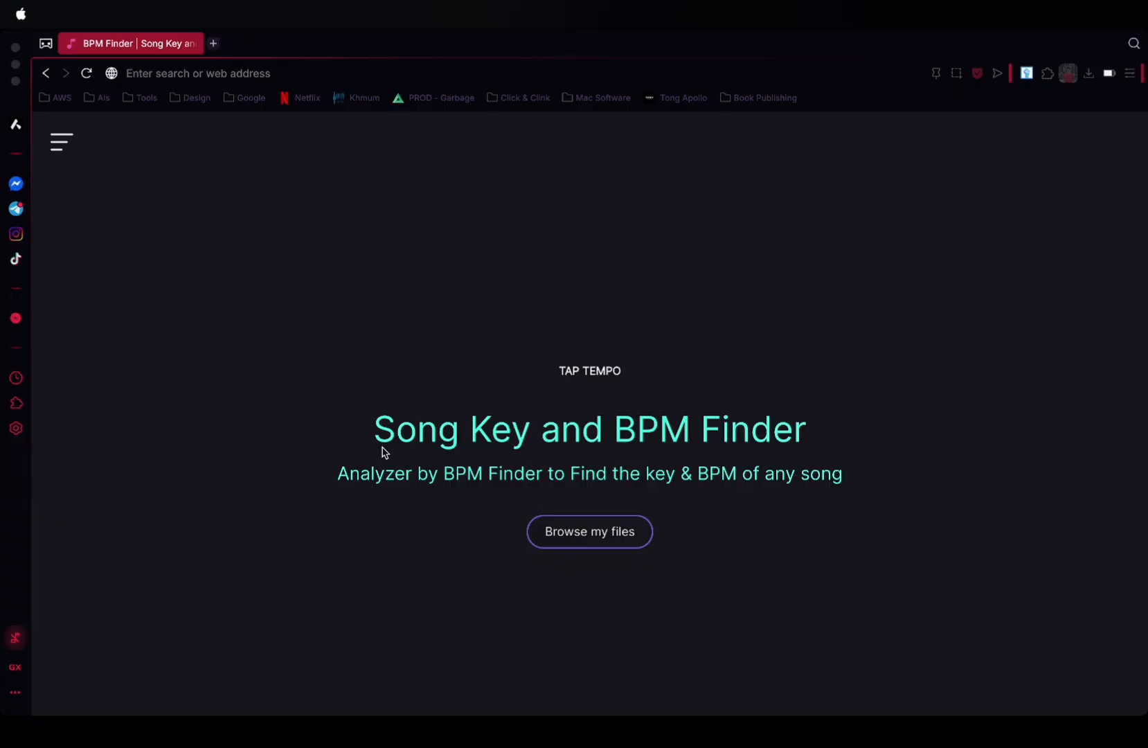
pyautogui.moveTo(384, 452); pyautogui.dragTo(747, 446)
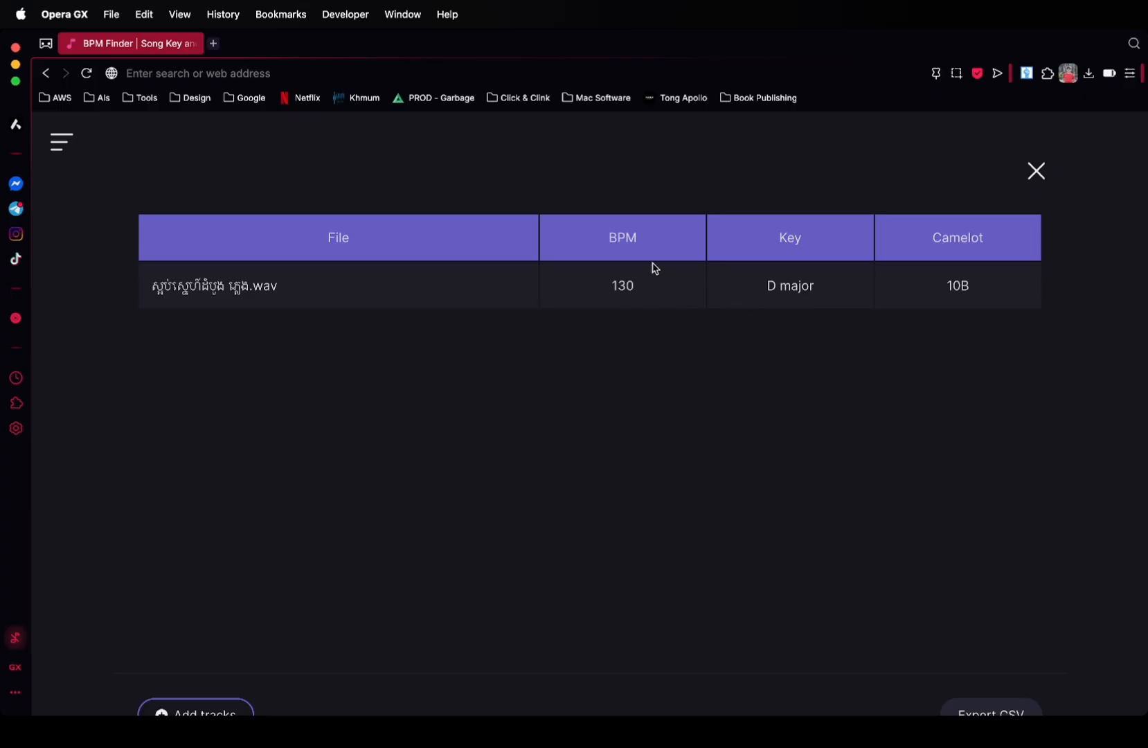
# Step: Check the BPM and key detected for the instrumental in the results table
pyautogui.doubleClick(617, 239)
pyautogui.doubleClick(627, 286)
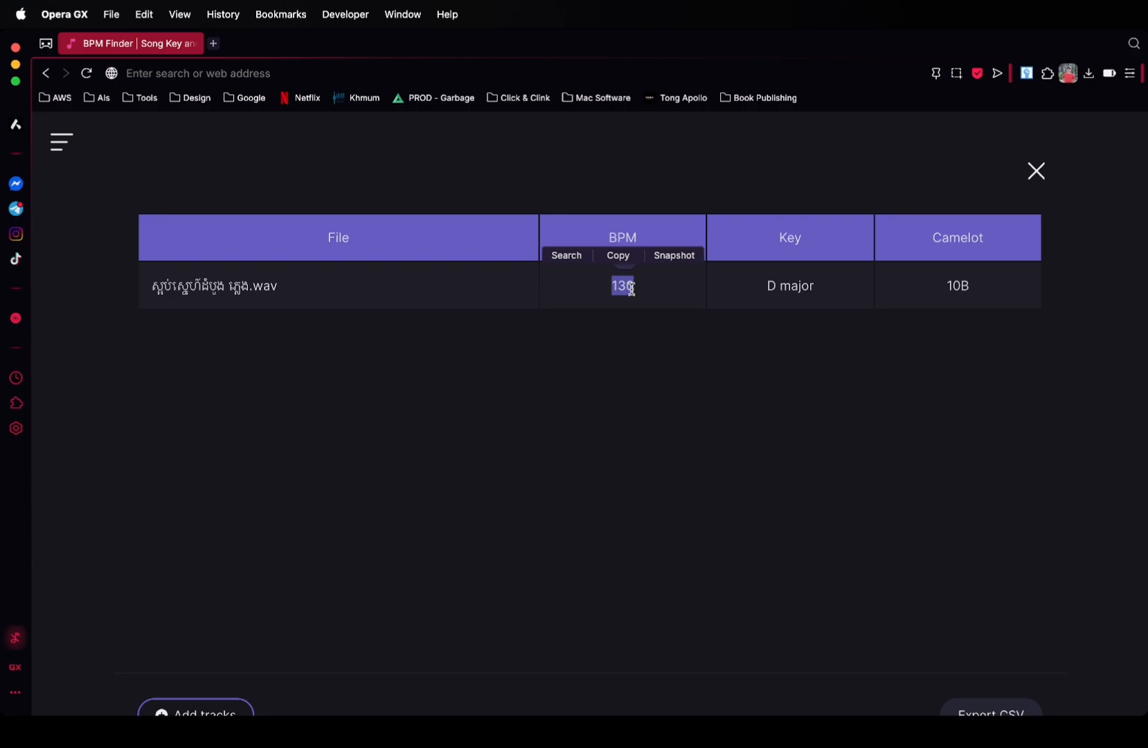
pyautogui.click(627, 286)
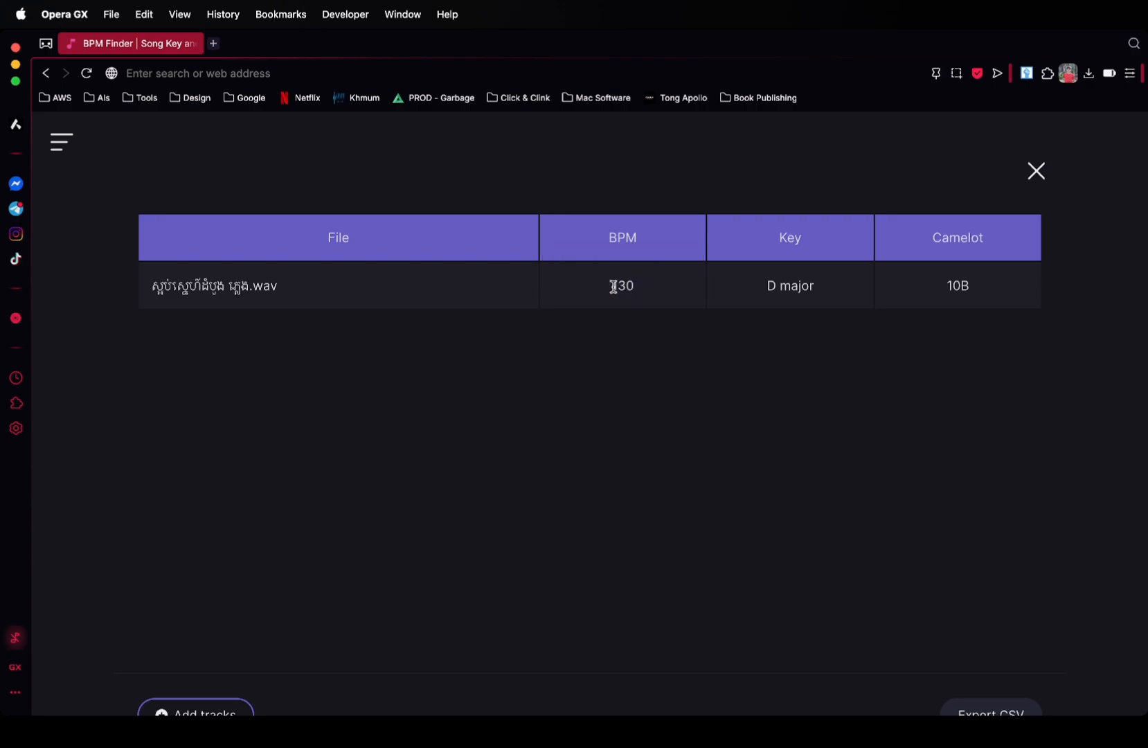
pyautogui.moveTo(610, 286); pyautogui.dragTo(636, 294)
pyautogui.click(625, 287)
pyautogui.click(647, 295)
pyautogui.click(630, 290)
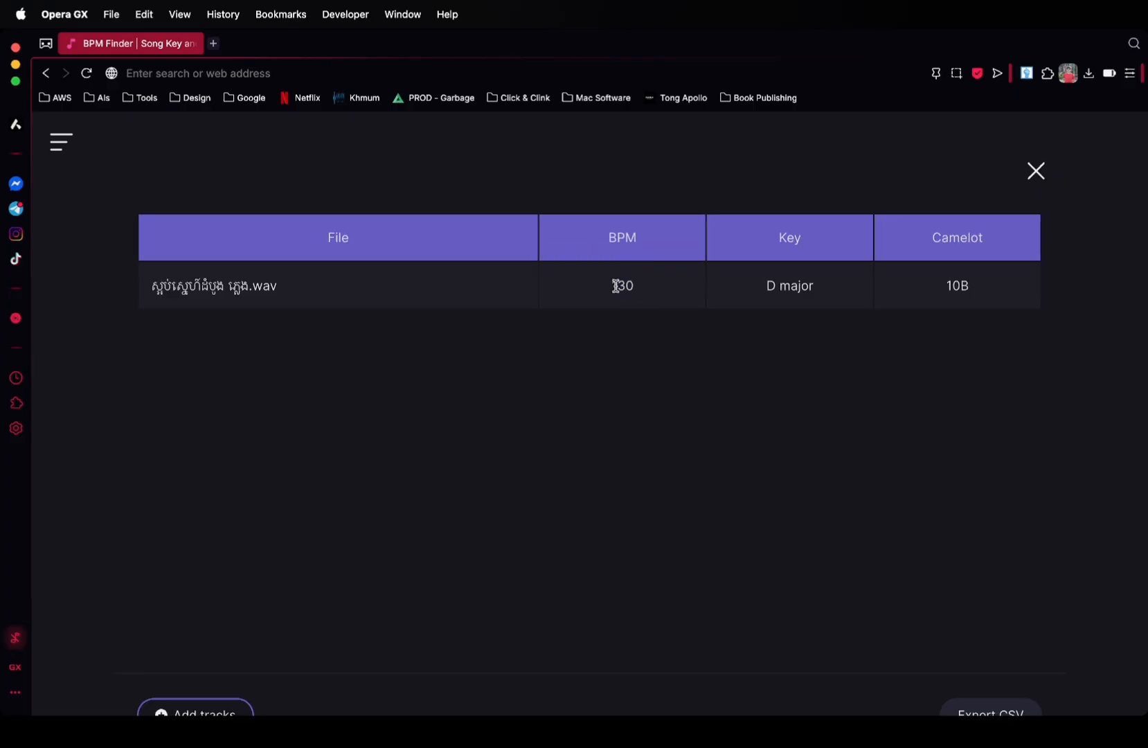
pyautogui.moveTo(770, 285); pyautogui.dragTo(819, 289)
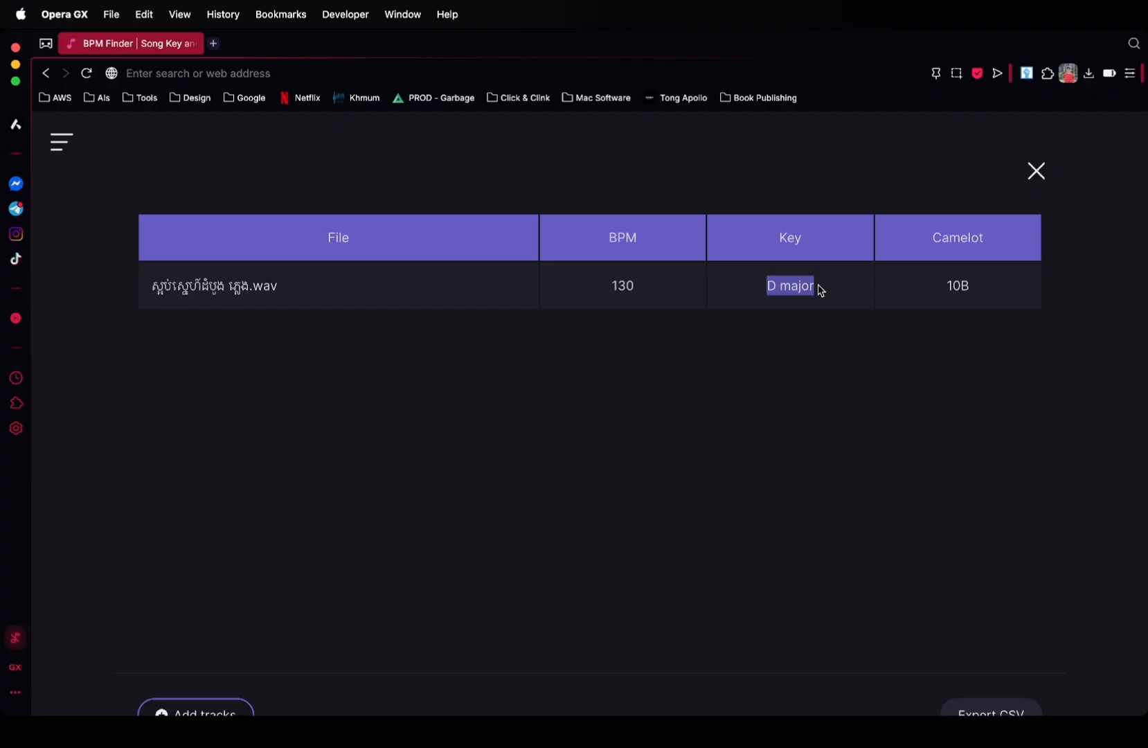
pyautogui.click(764, 303)
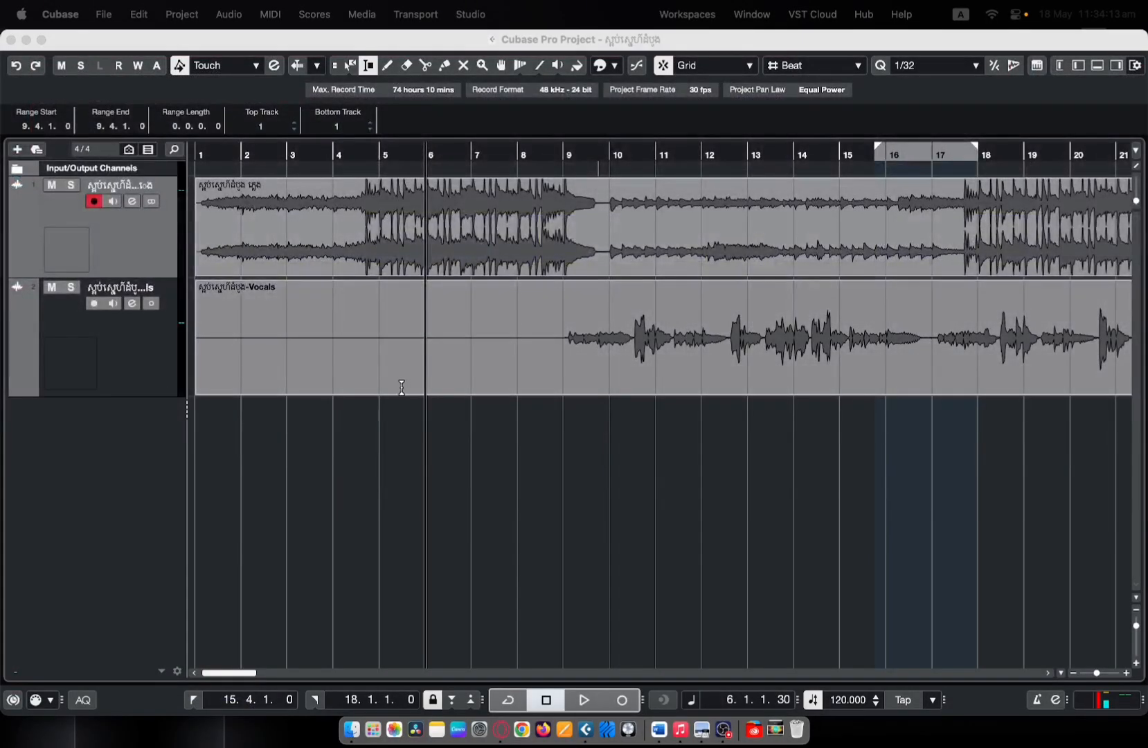
# Step: Switch back to Cubase and set the project tempo to 65 BPM
pyautogui.click(861, 700)
pyautogui.doubleClick(849, 699)
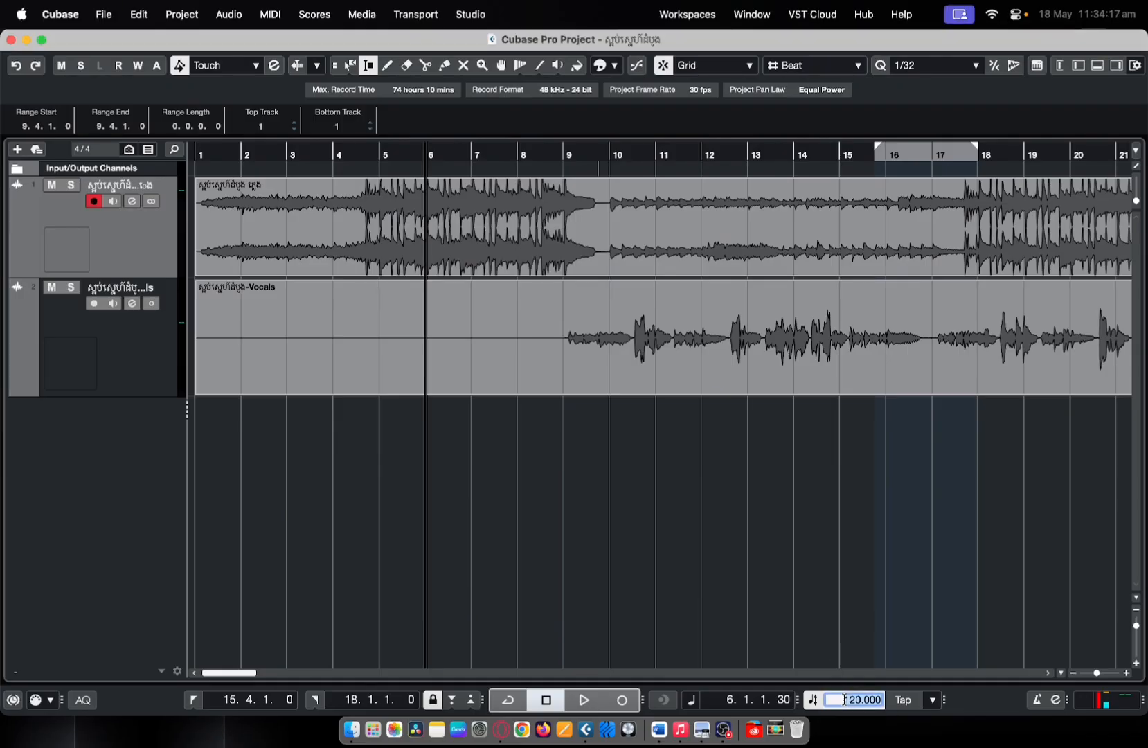
pyautogui.write('65')
pyautogui.press('Return')
# Step: Play the song from about bar 4 and compare the intro's beats with the new tempo grid
pyautogui.press('g')
pyautogui.press('g')
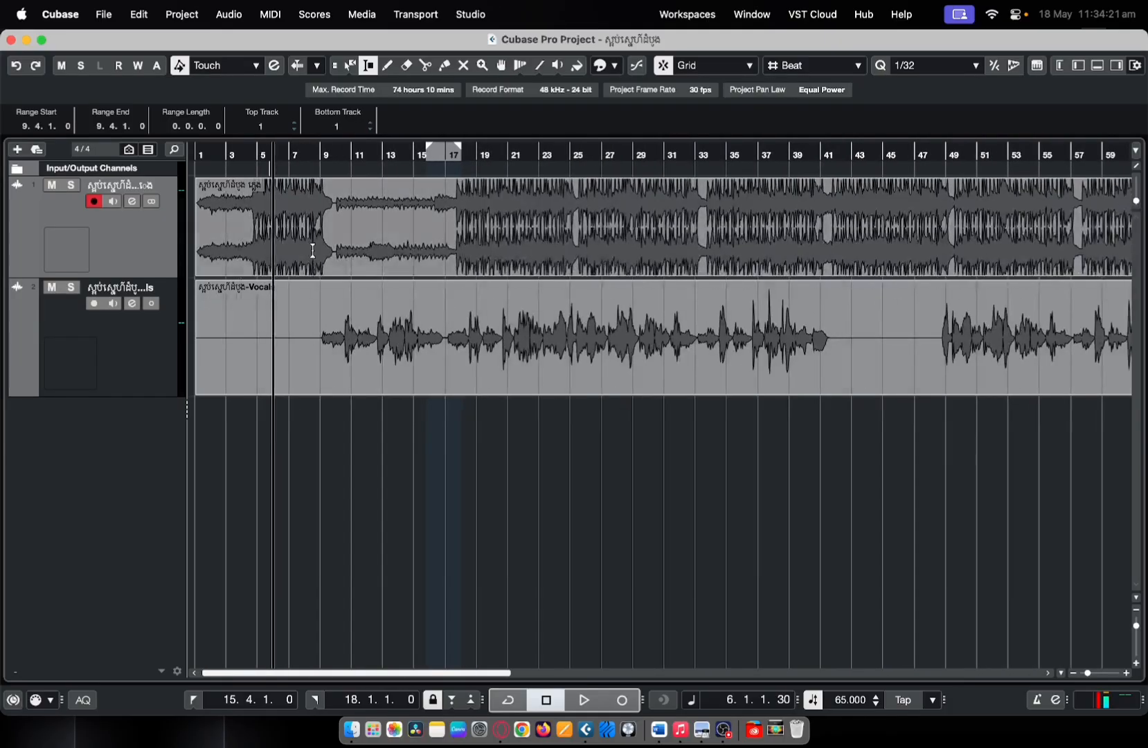
pyautogui.click(243, 158)
pyautogui.press('space')
pyautogui.press('h')
pyautogui.press('h')
pyautogui.press('h')
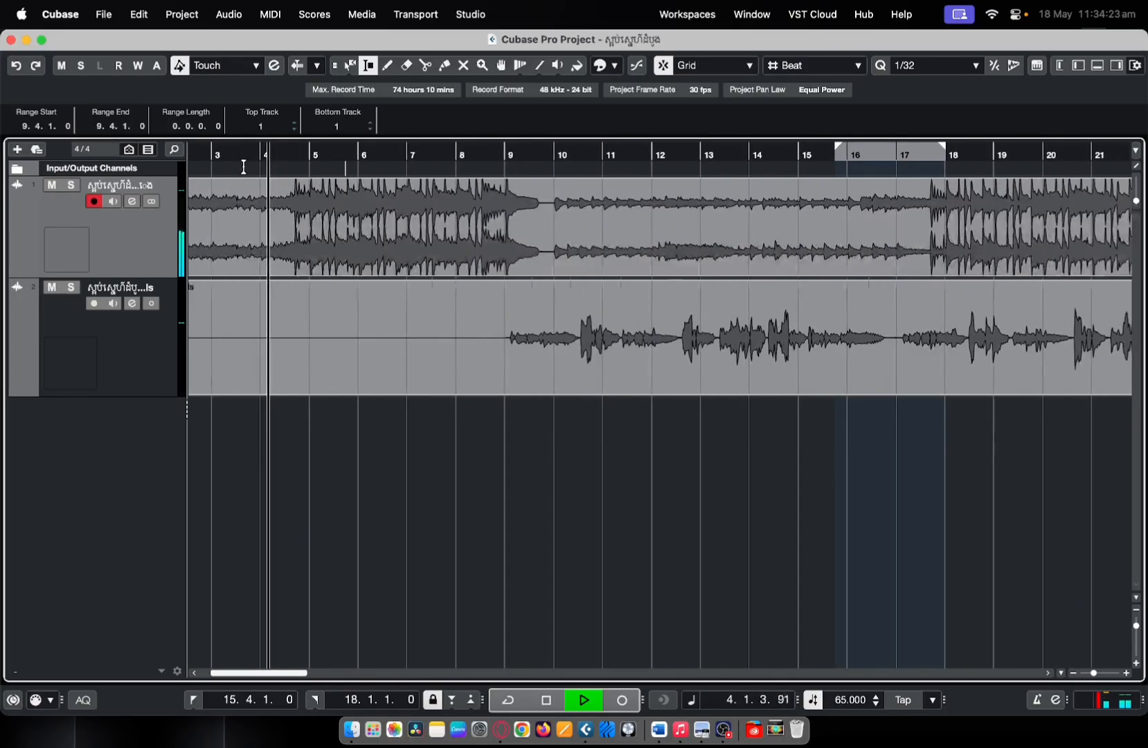
pyautogui.press('h')
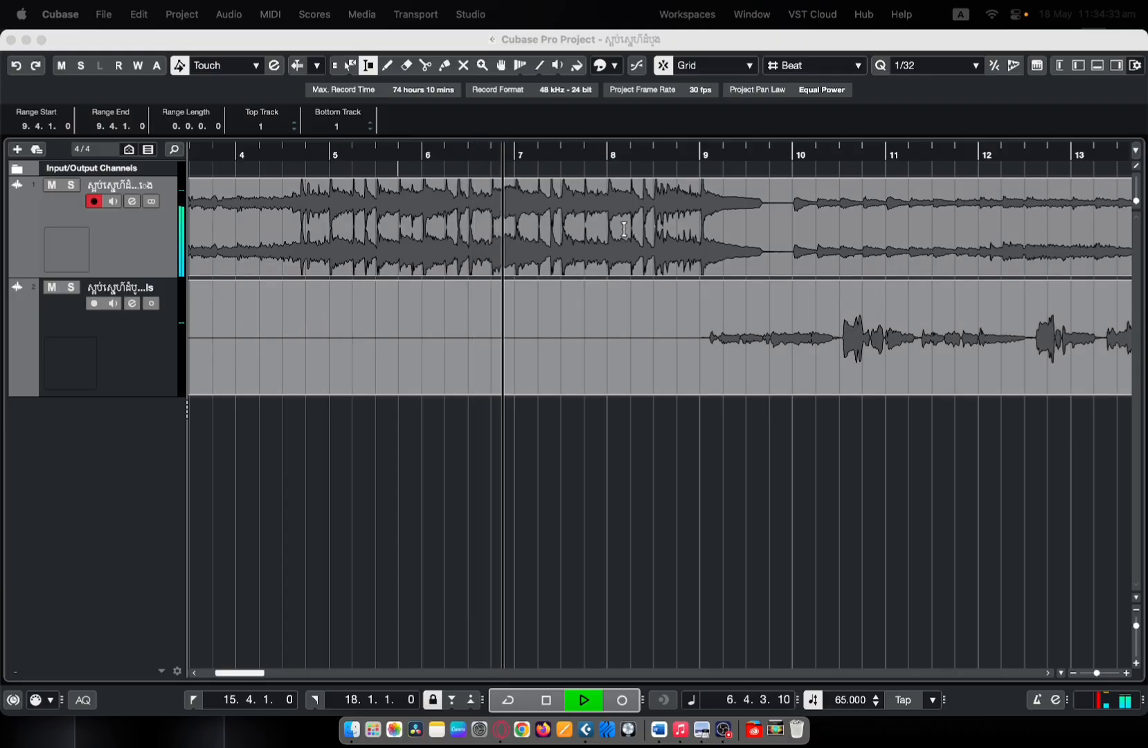
# Step: Reduce the vertical waveform zoom of both audio clips and stop playback in bar 10
pyautogui.moveTo(1136, 202); pyautogui.dragTo(1136, 205)
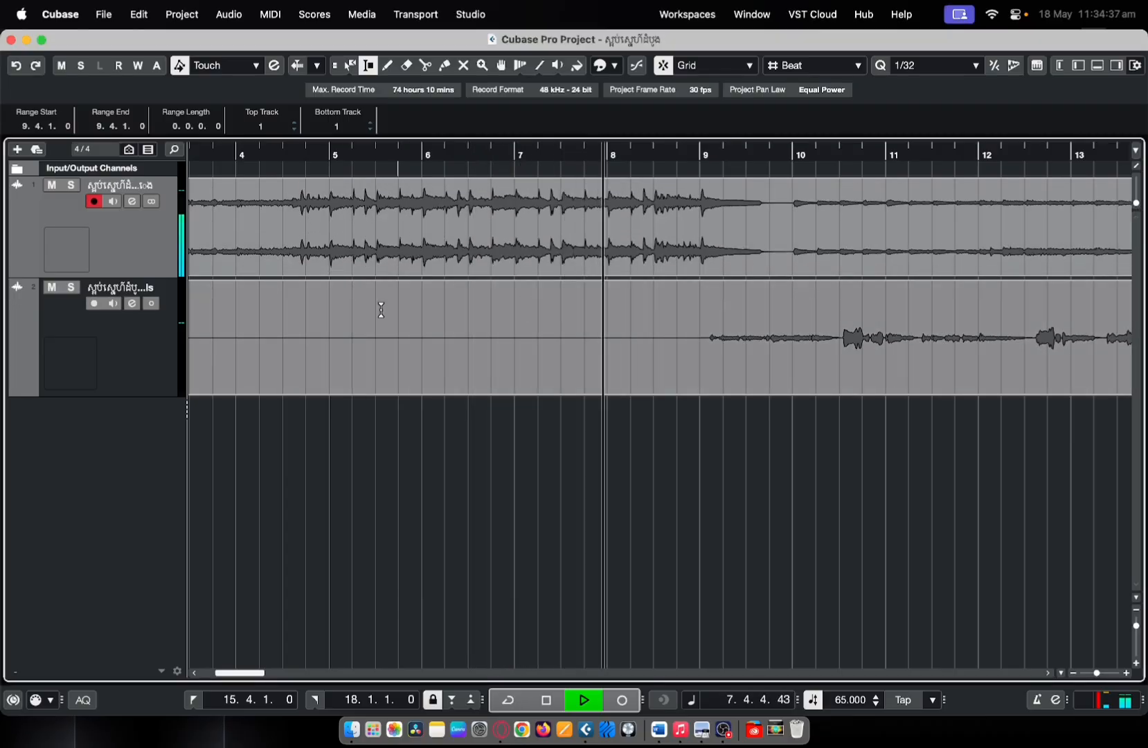
pyautogui.scroll(2, 540, 352)
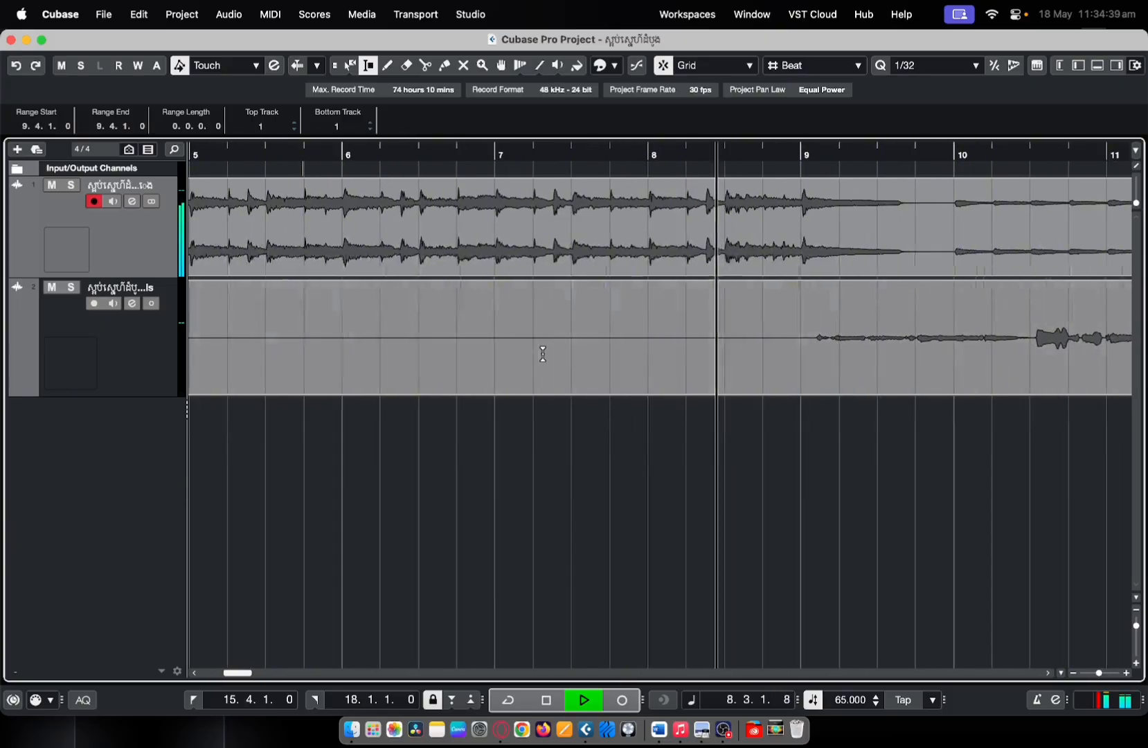
pyautogui.scroll(1, 541, 351)
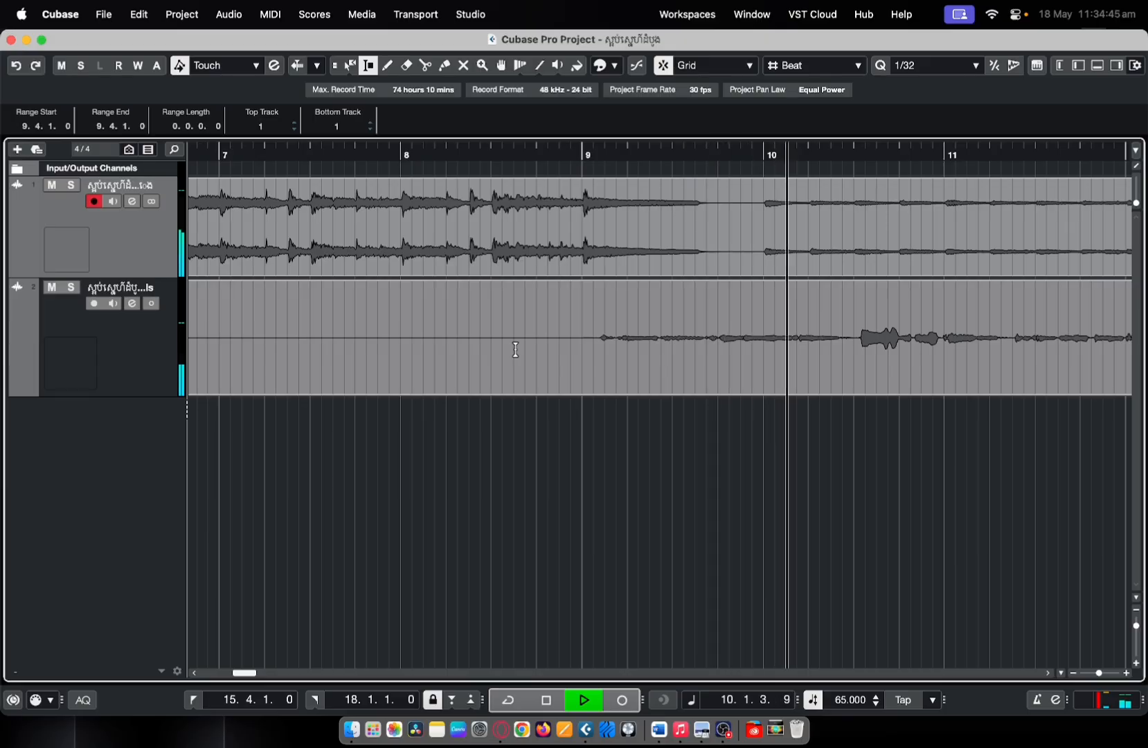
pyautogui.scroll(-3, 513, 347)
pyautogui.press('space')
pyautogui.scroll(-3, 457, 256)
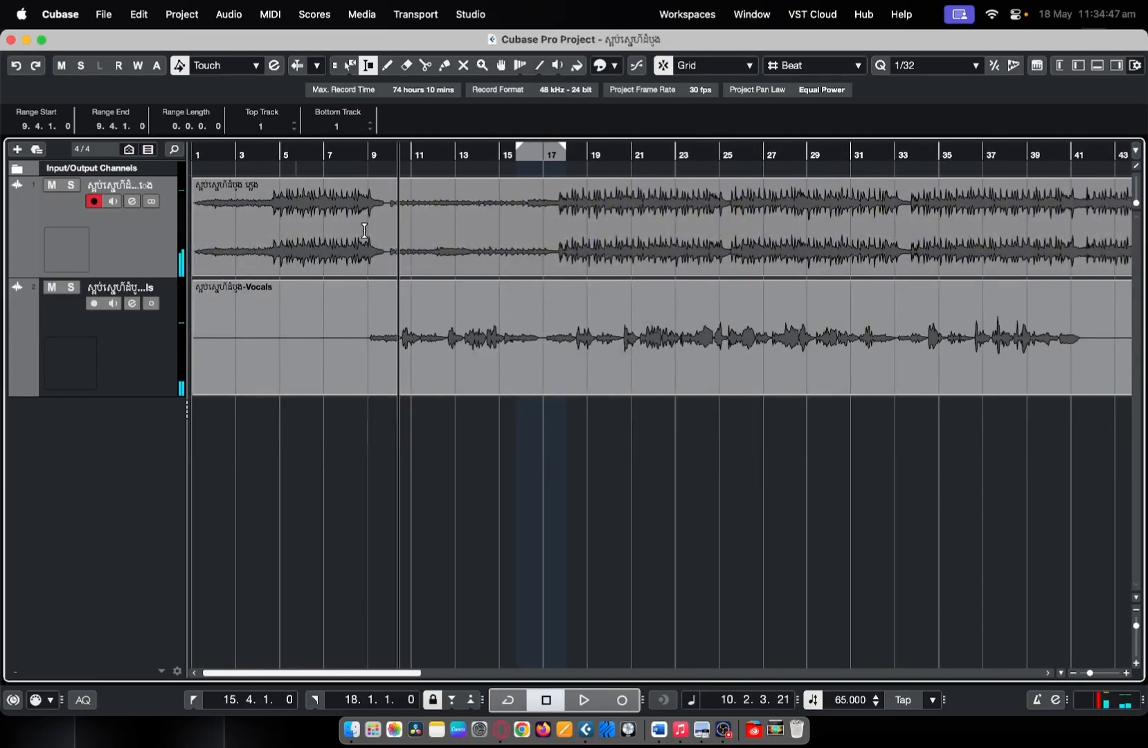
# Step: Activate the Object Selection tool and select the vocals clip
pyautogui.rightClick(553, 499)
pyautogui.click(557, 500)
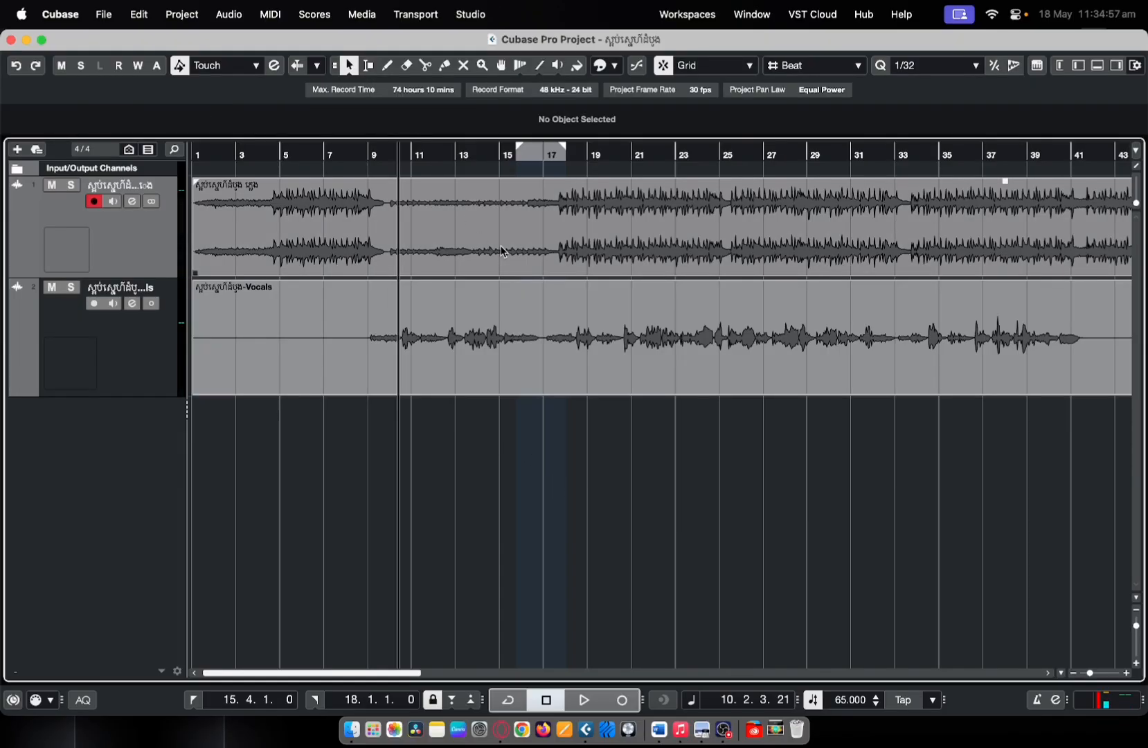
pyautogui.click(612, 234)
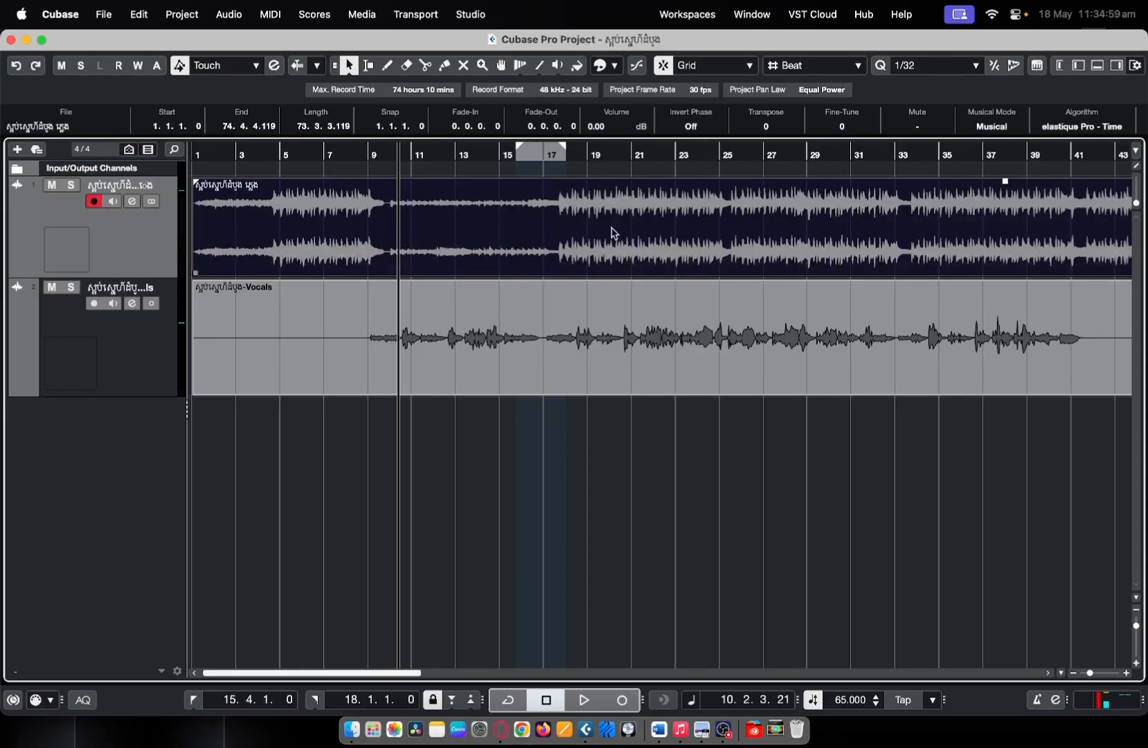
pyautogui.click(552, 333)
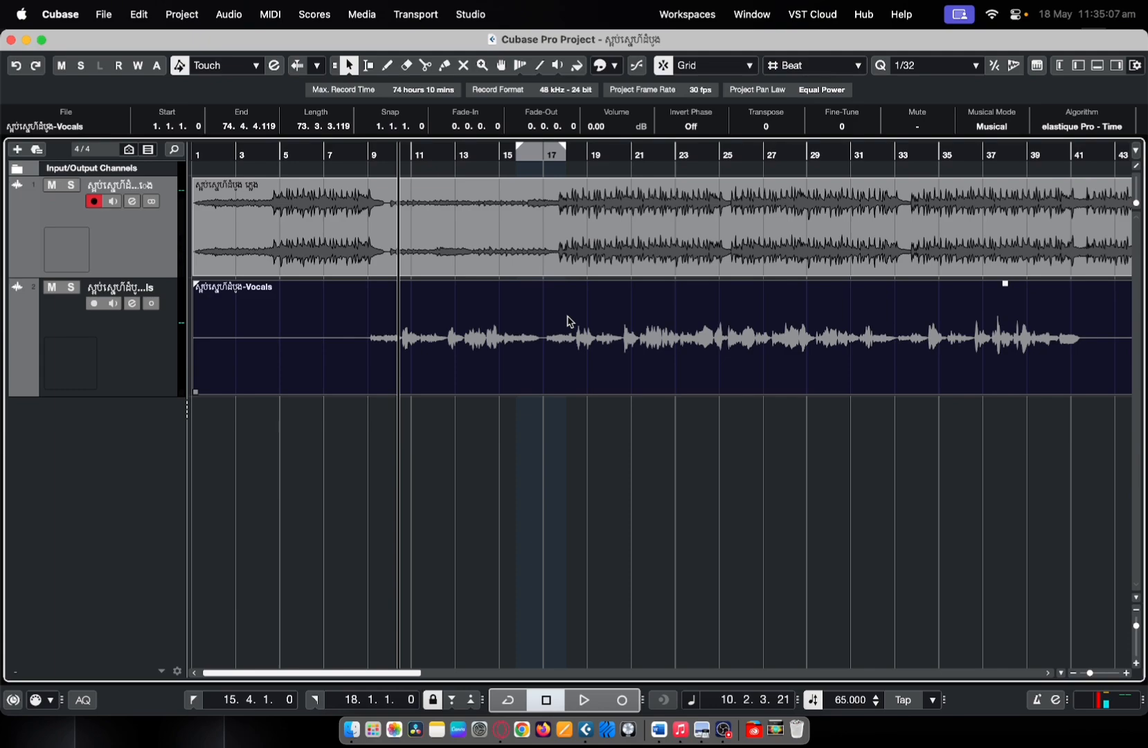
pyautogui.press('g')
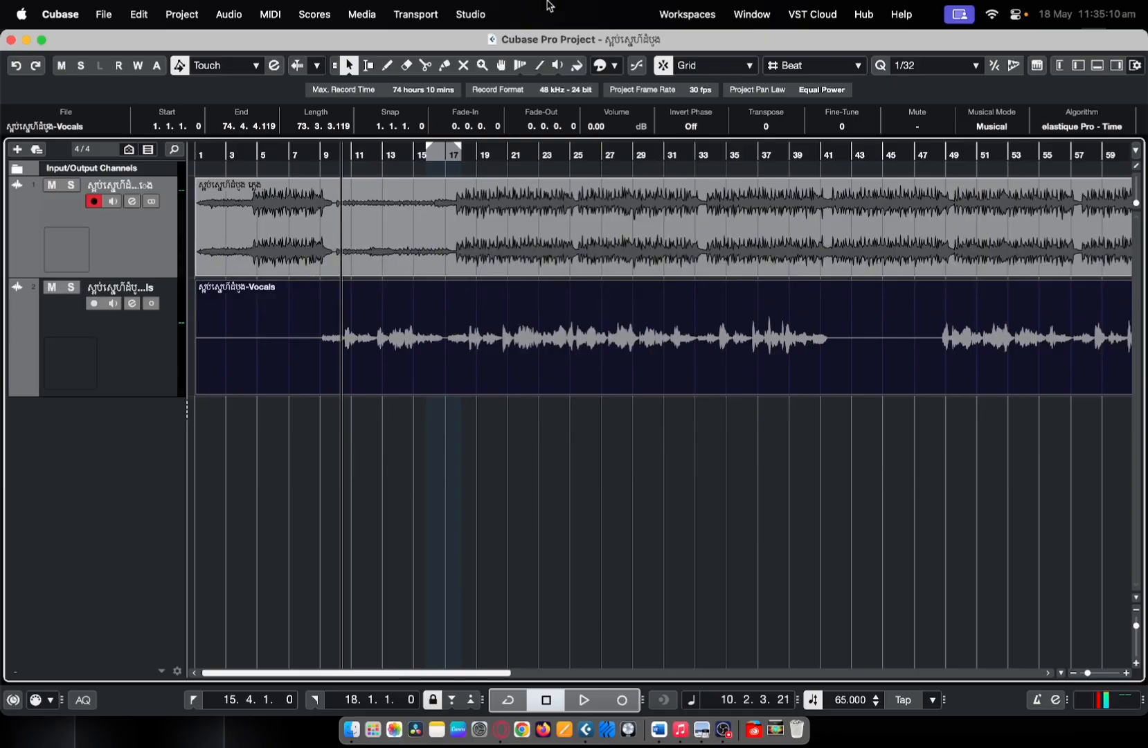
pyautogui.press('g')
pyautogui.press('g')
pyautogui.press('g')
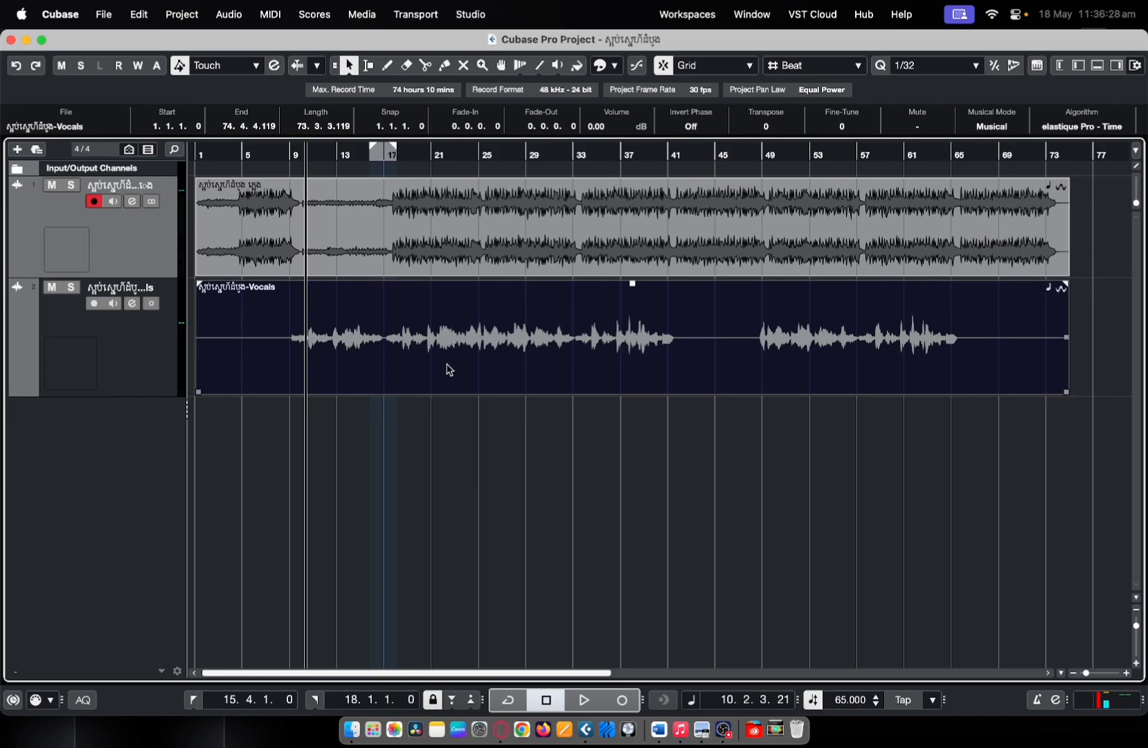
# Step: Solo the vocals track and play it from just before bar 9, stopping in bar 13
pyautogui.click(166, 350)
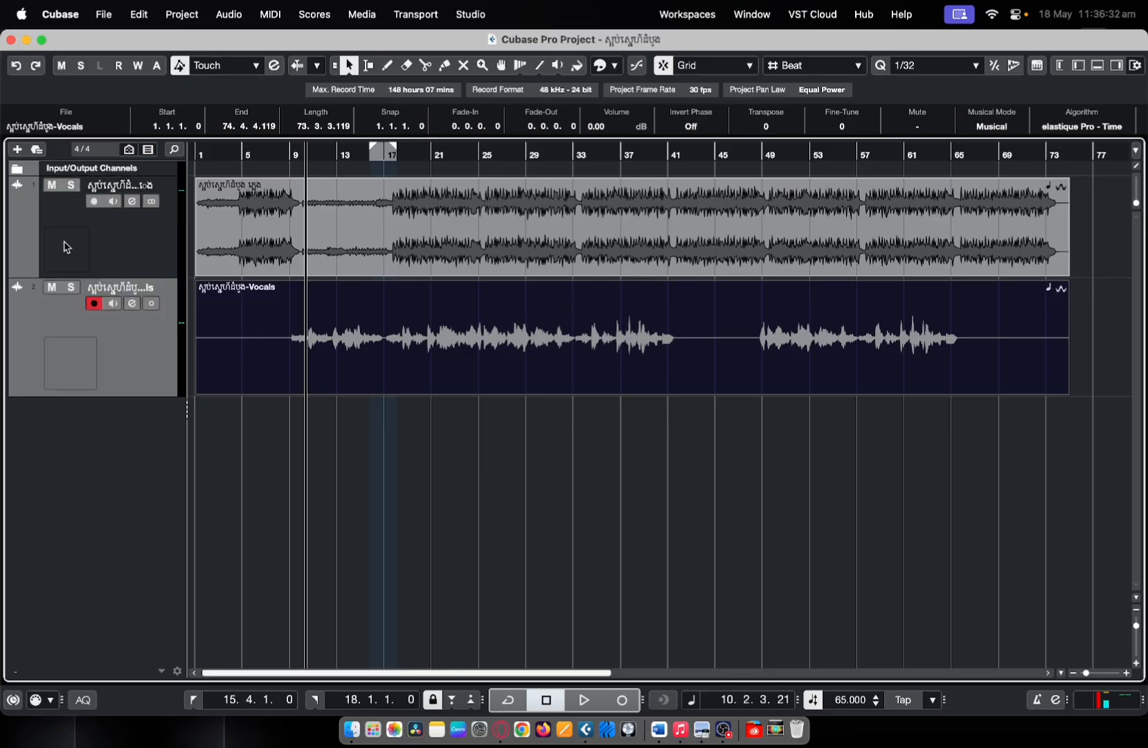
pyautogui.click(71, 287)
pyautogui.scroll(3, 277, 184)
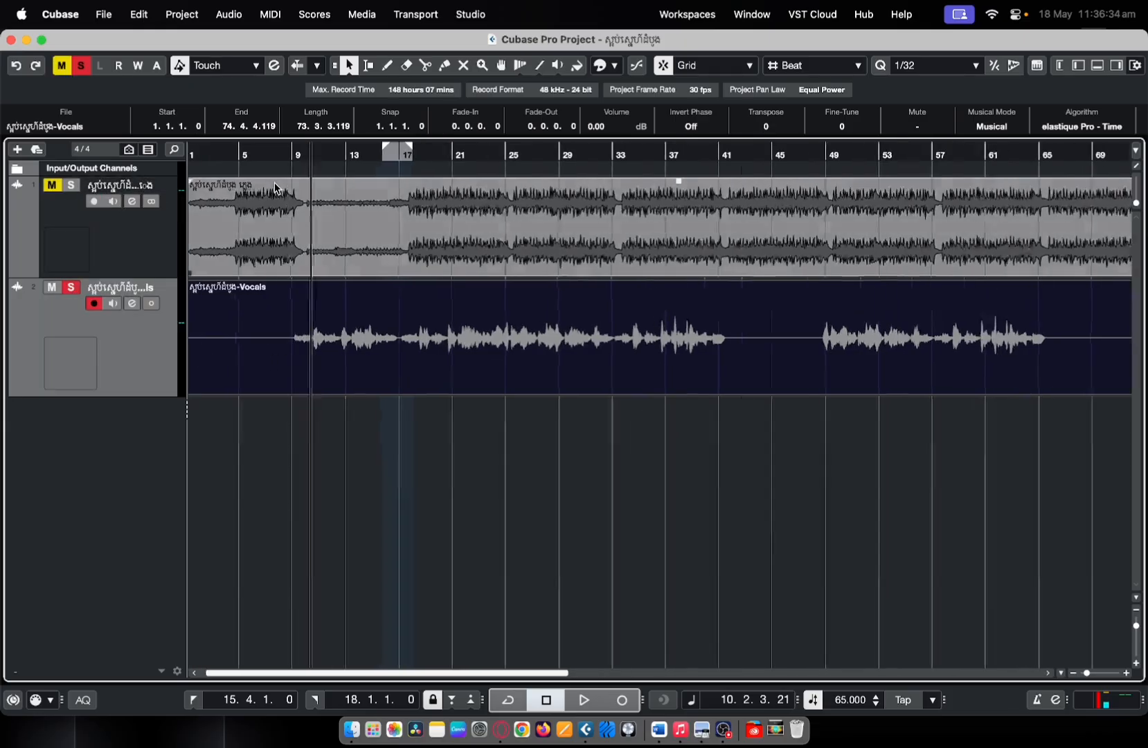
pyautogui.click(298, 151)
pyautogui.press('space')
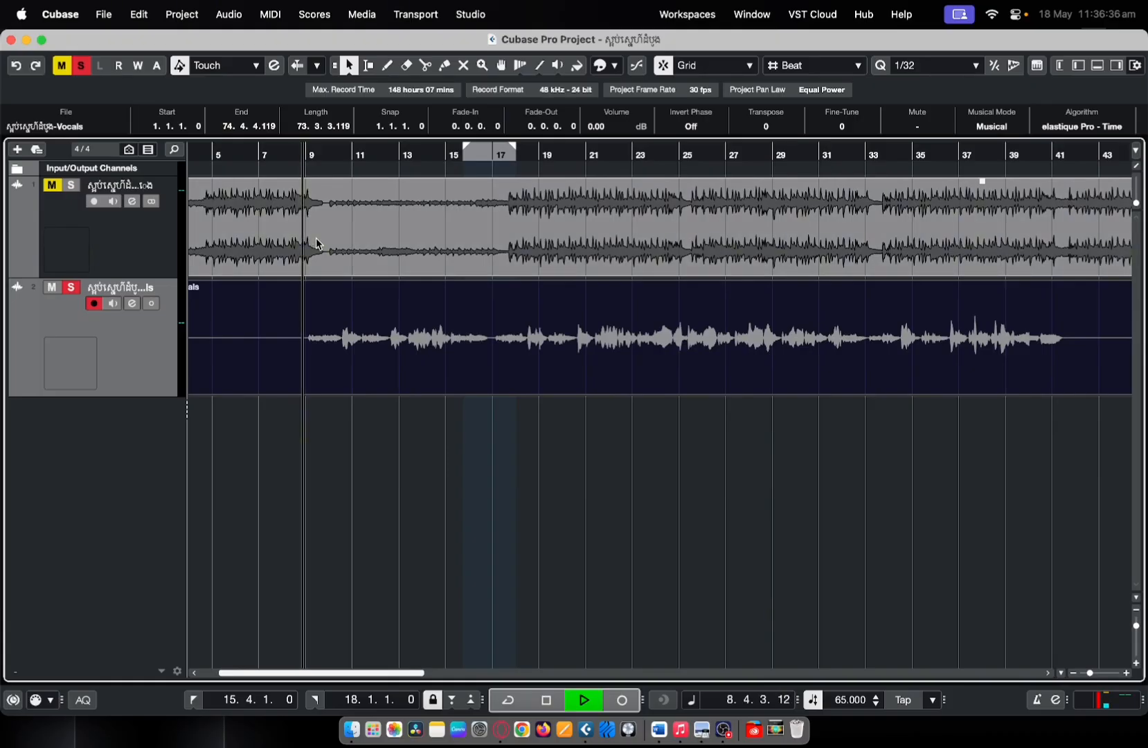
pyautogui.scroll(2, 315, 238)
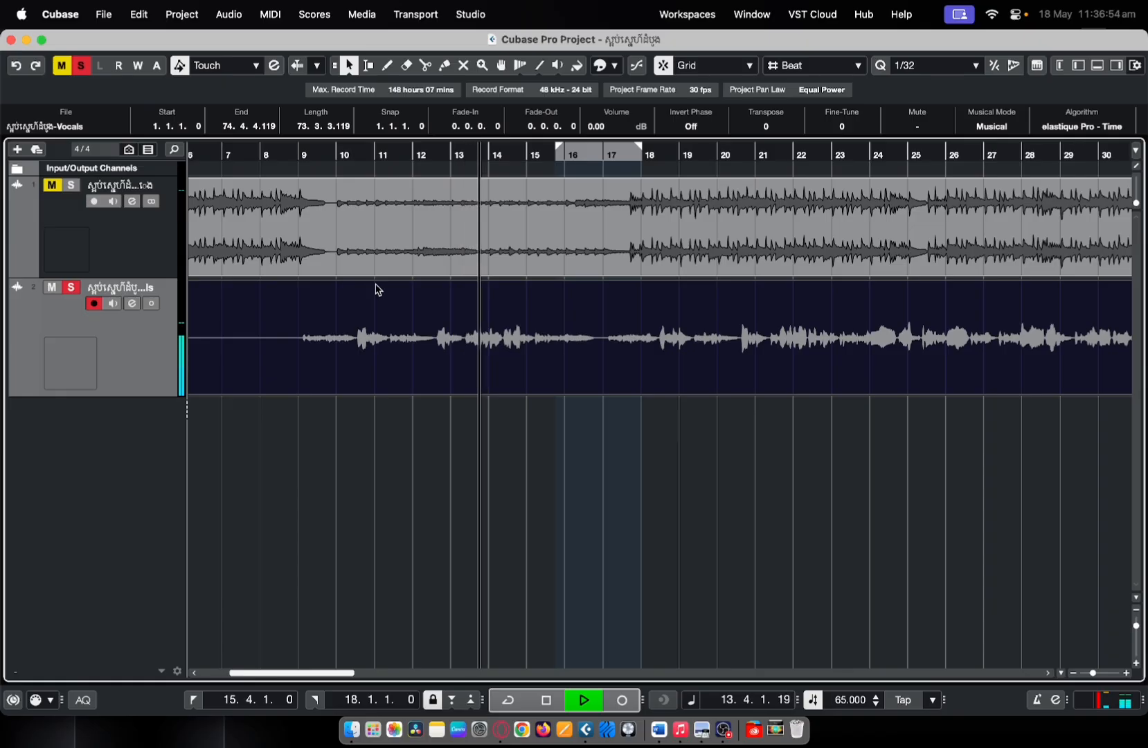
pyautogui.press('space')
# Step: Examine the vocals waveform across the song for differences in loudness between phrases
pyautogui.press('g')
pyautogui.press('g')
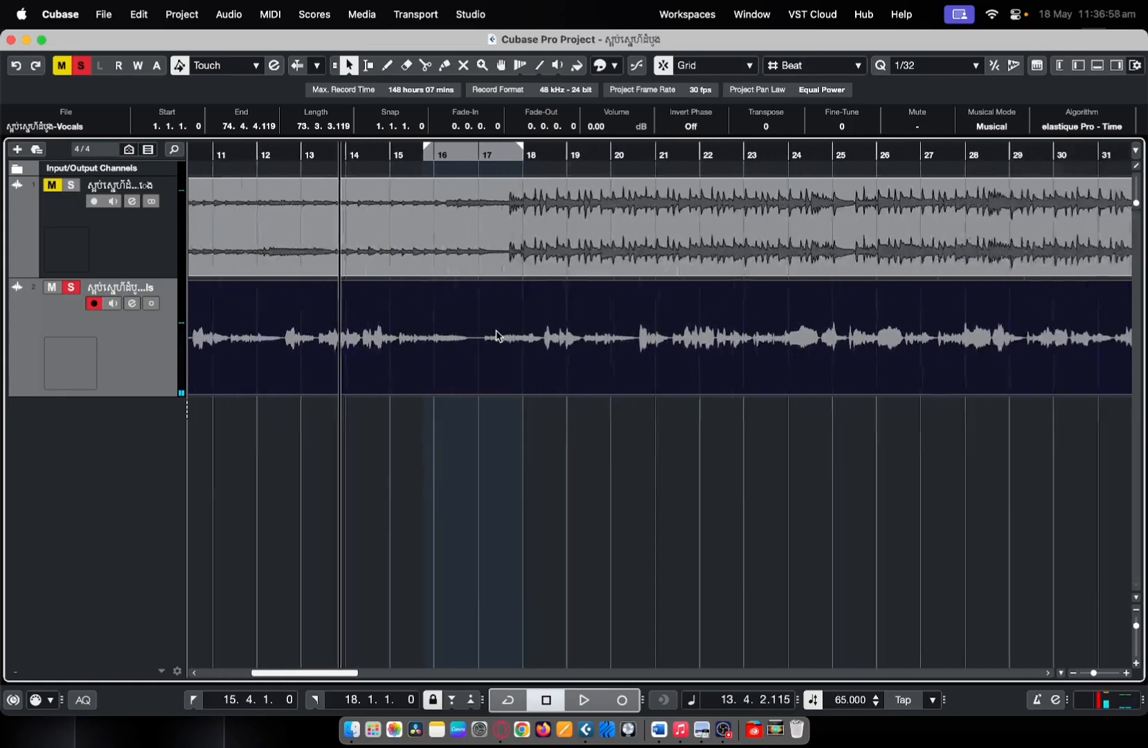
pyautogui.press('g')
pyautogui.press('h')
pyautogui.press('h')
pyautogui.press('h')
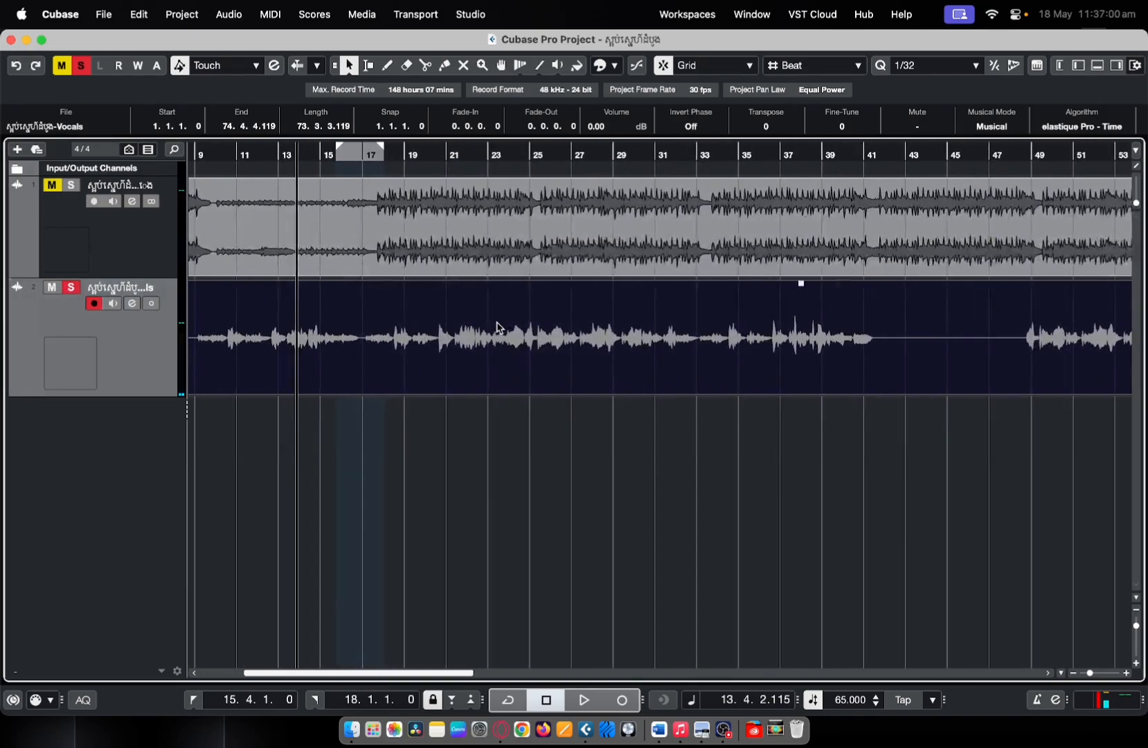
pyautogui.press('h')
pyautogui.press('h')
pyautogui.press('h')
pyautogui.press('h')
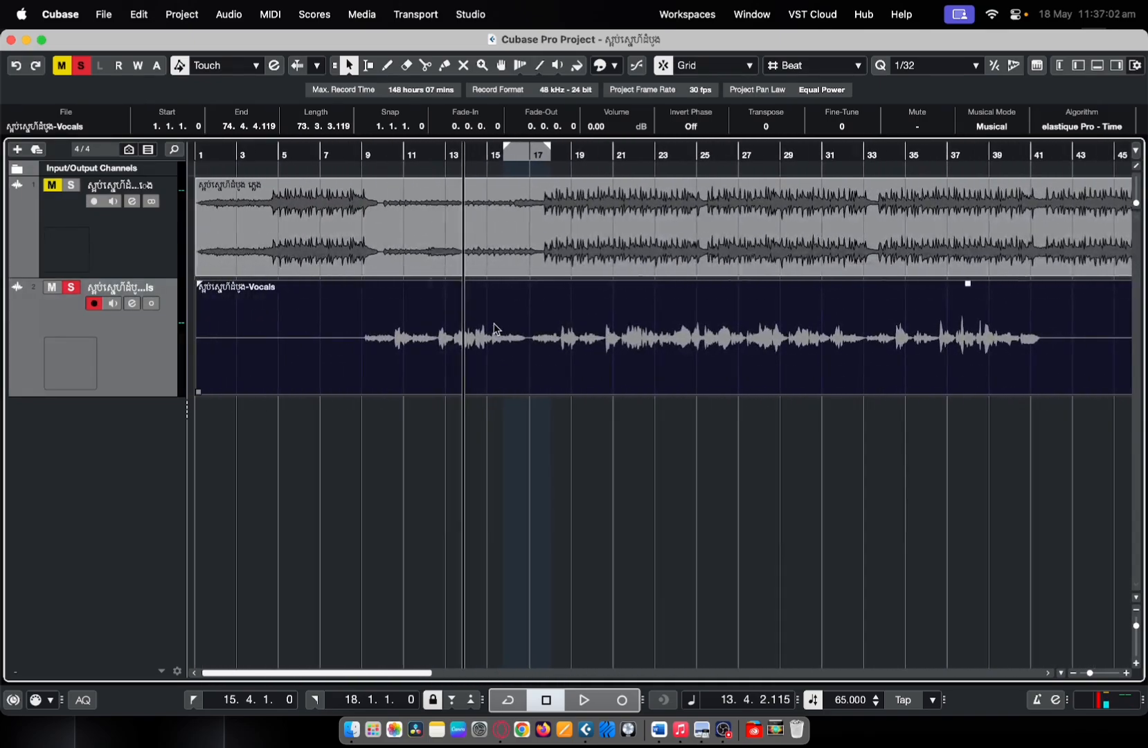
pyautogui.hscroll(-5, 495, 328)
# Step: Play the soloed vocals from bar 9 to find where the quiet first phrase ends, stopping in bar 11
pyautogui.click(540, 267)
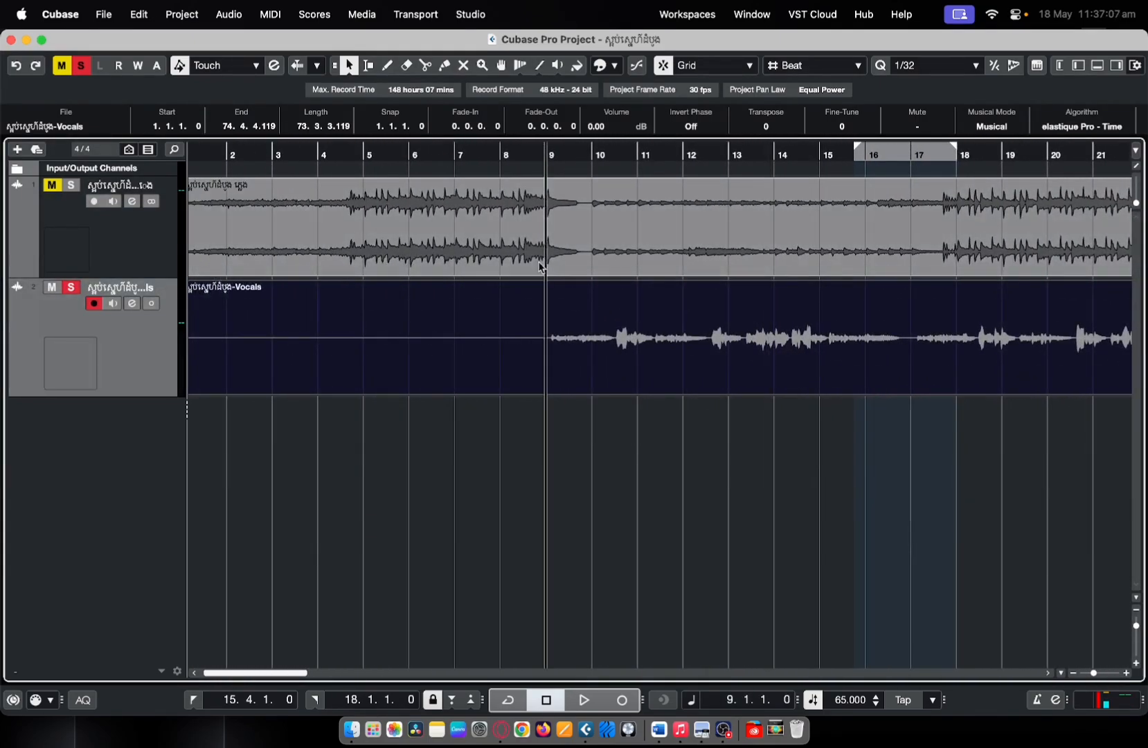
pyautogui.hscroll(1, 544, 264)
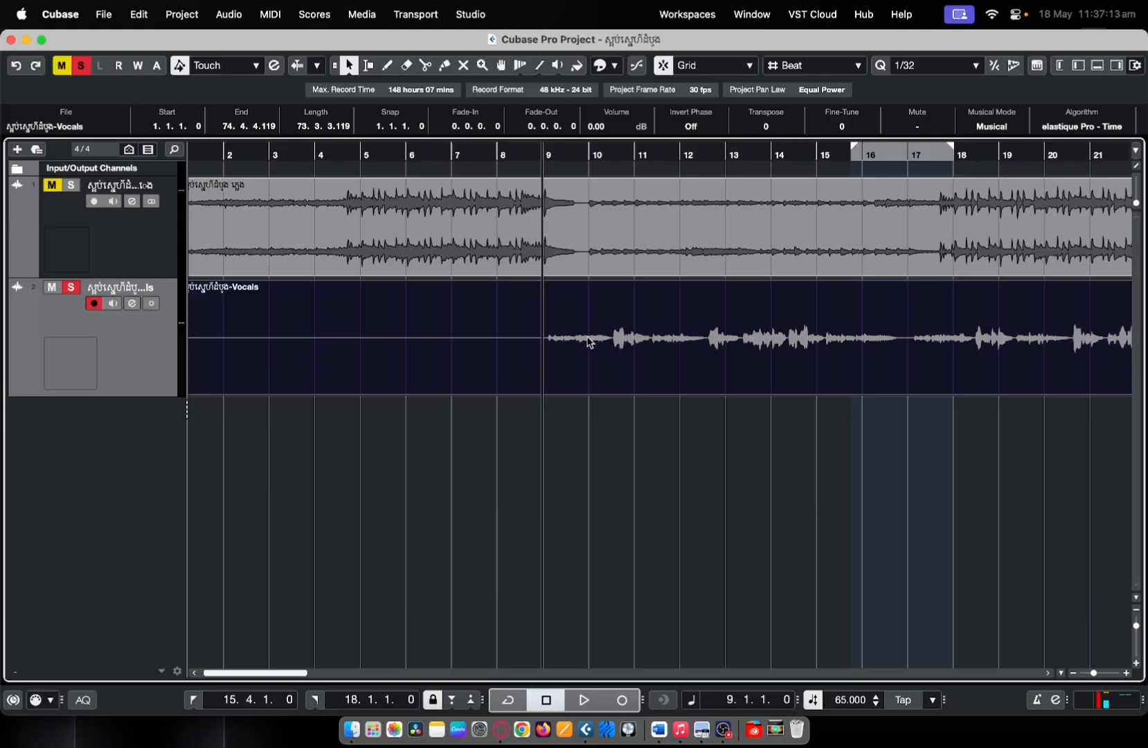
pyautogui.scroll(2, 599, 353)
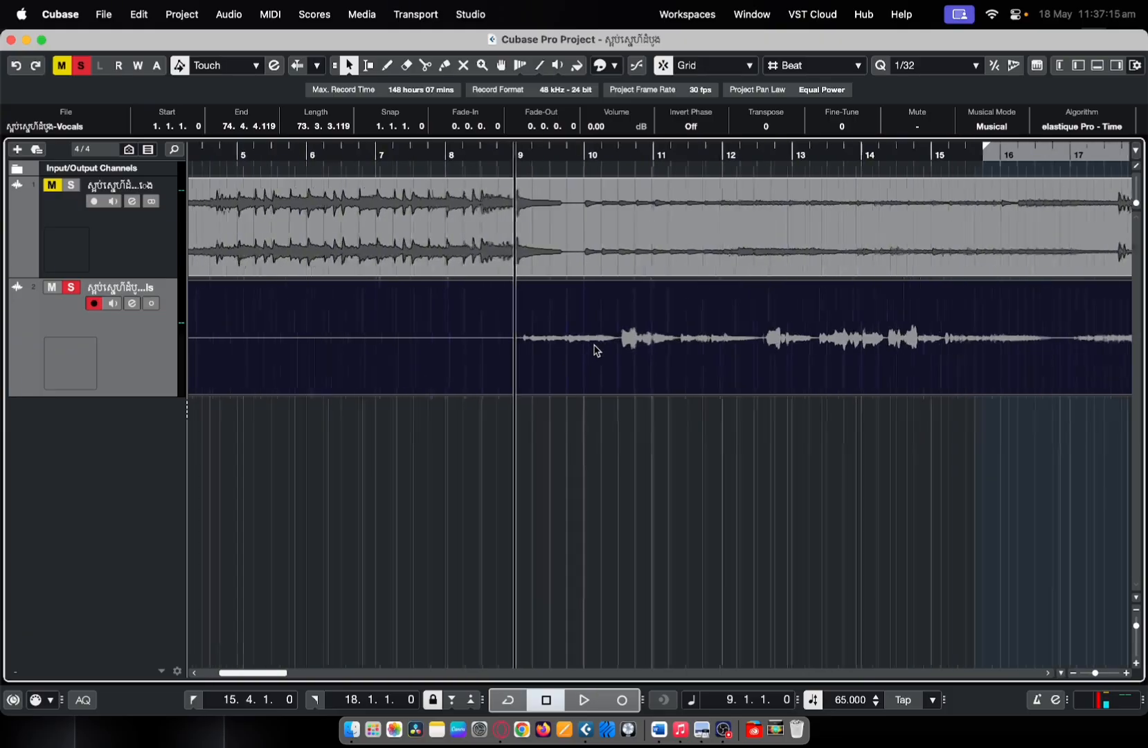
pyautogui.scroll(3, 567, 344)
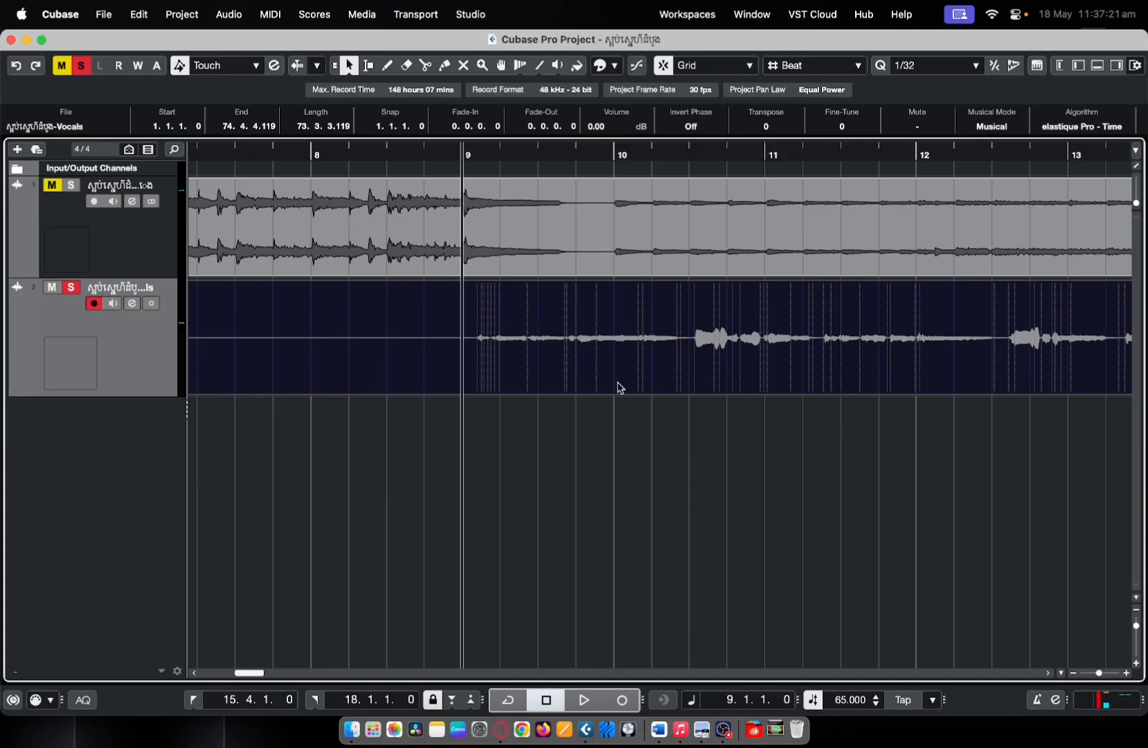
pyautogui.scroll(-3, 718, 340)
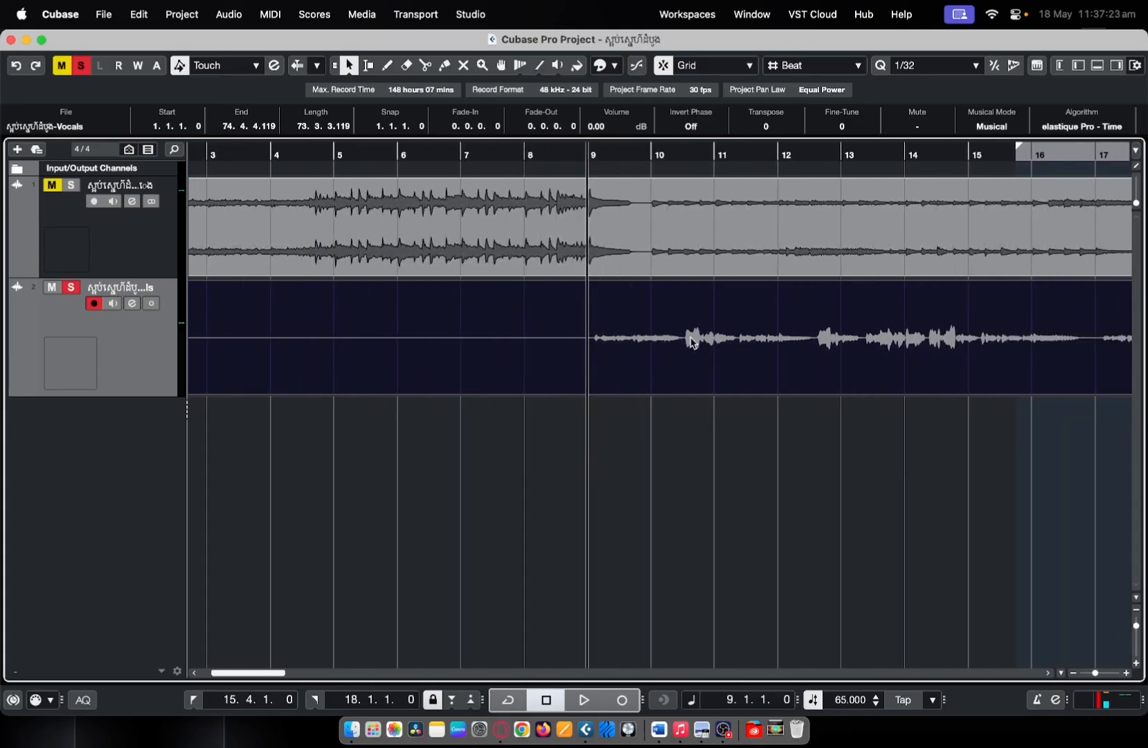
pyautogui.press('space')
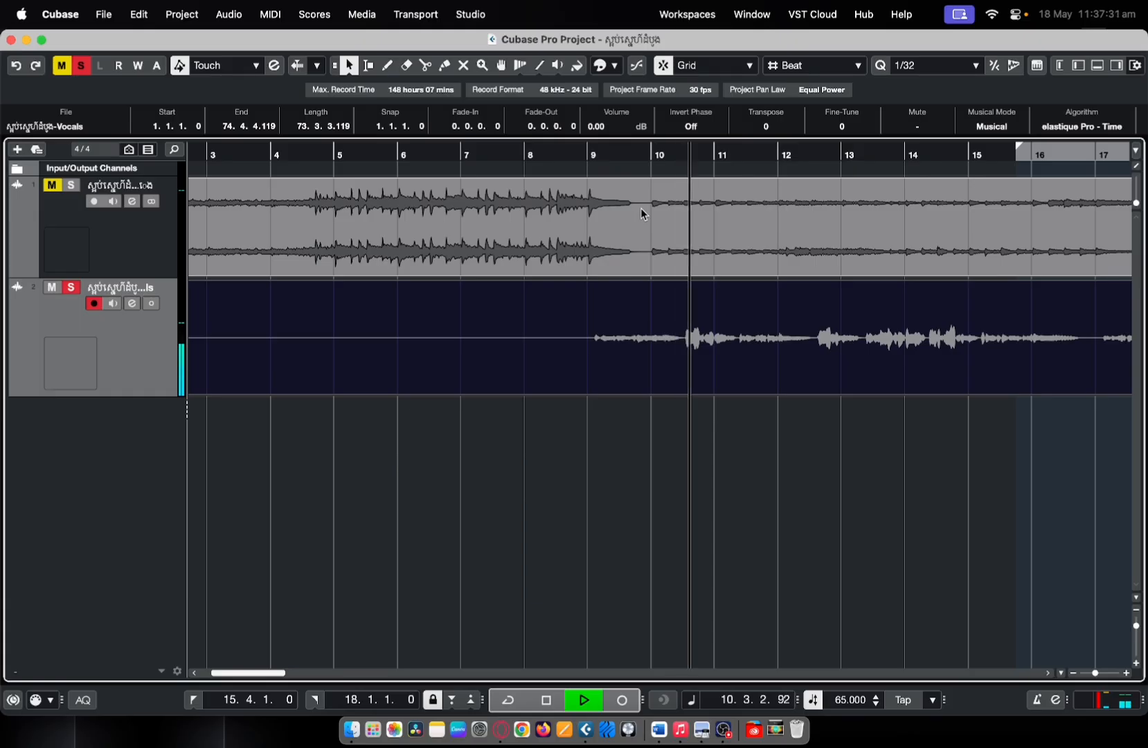
pyautogui.press('space')
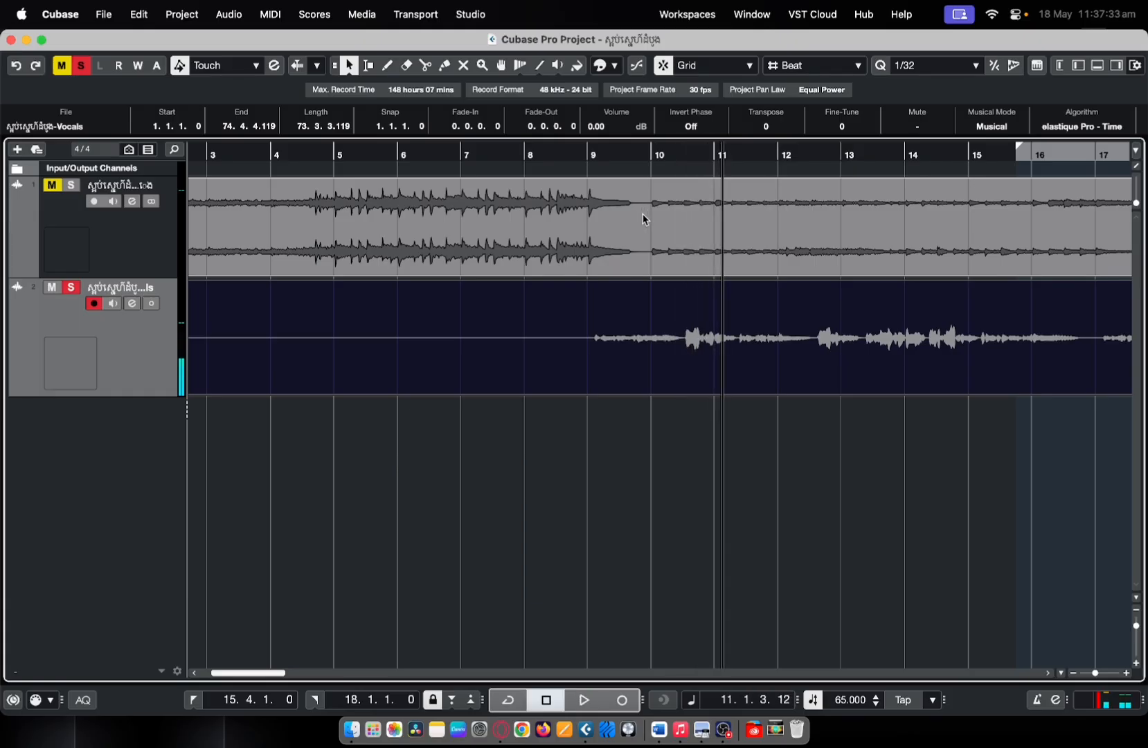
# Step: Split the vocals clip just after the start of bar 9 and at 10.2.4.95 to isolate the quiet first phrase
pyautogui.hscroll(3, 664, 330)
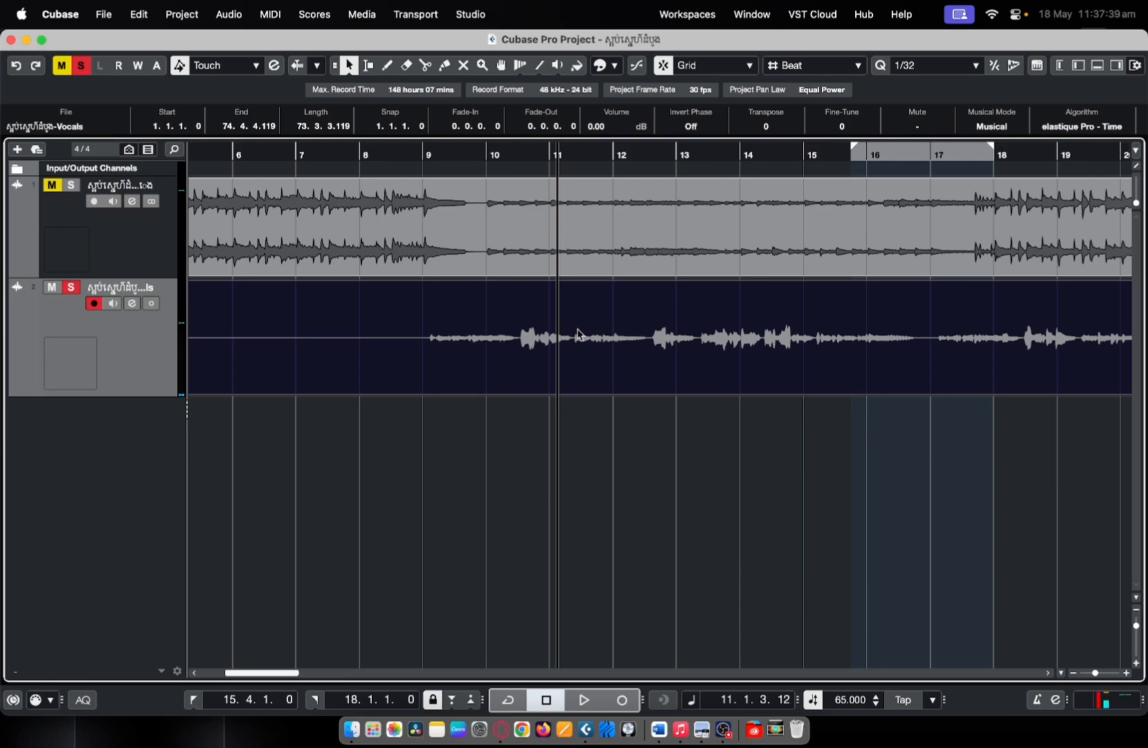
pyautogui.scroll(2, 430, 337)
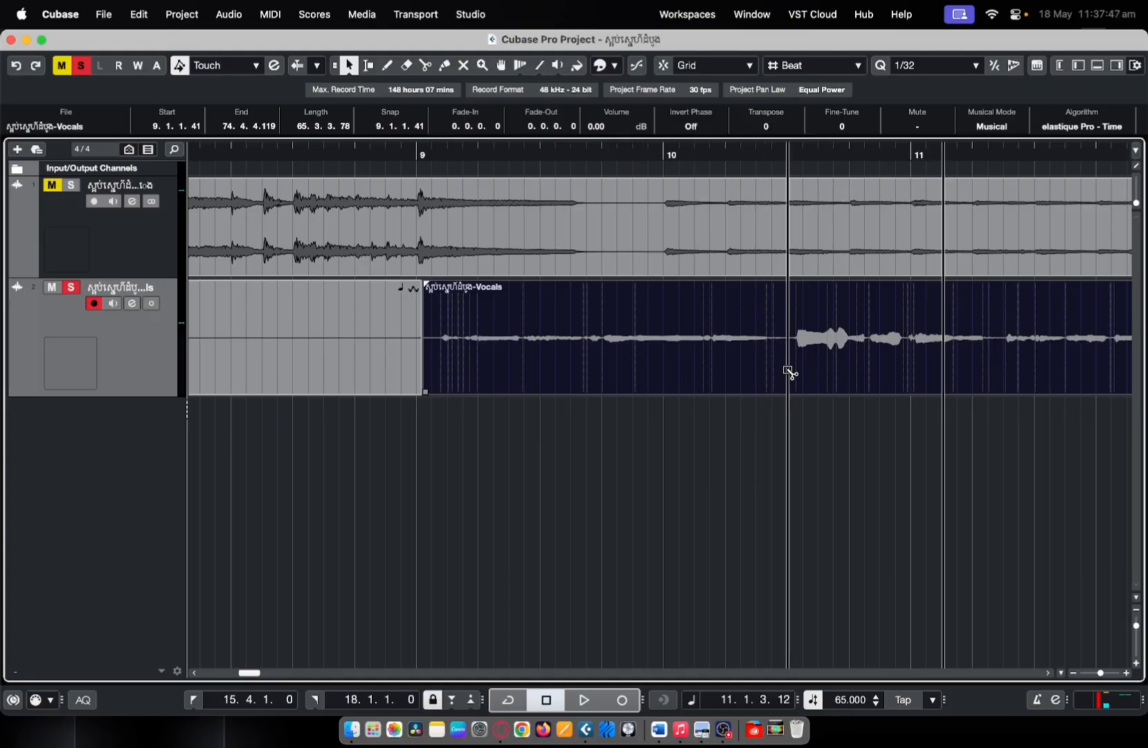
pyautogui.keyDown('alt'); pyautogui.click(788, 372); pyautogui.keyUp('alt')
# Step: Raise the clip volume of the isolated vocal phrase that starts at bar 9
pyautogui.scroll(-3, 781, 368)
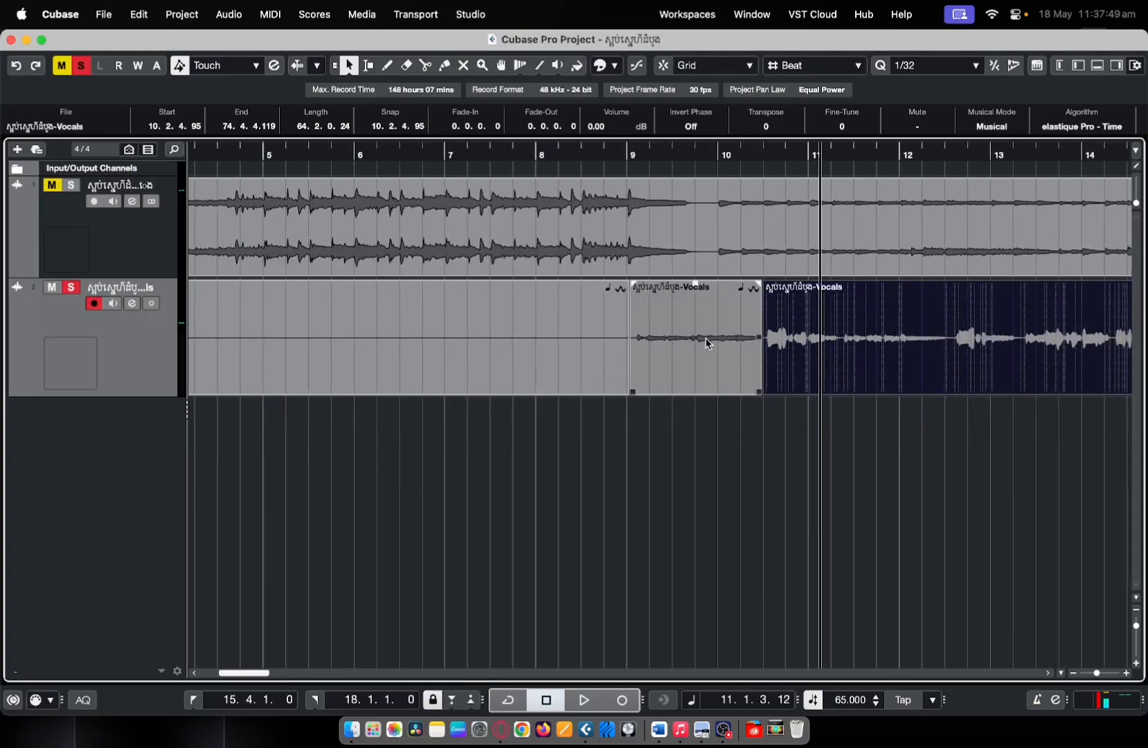
pyautogui.scroll(2, 707, 342)
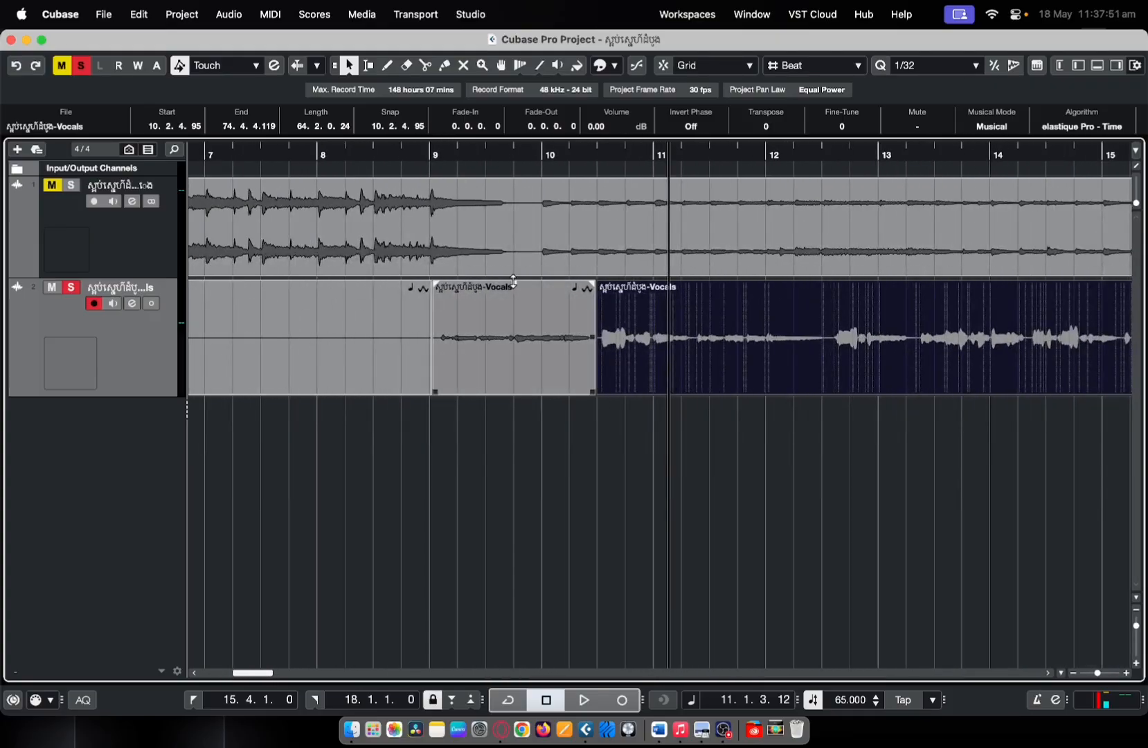
pyautogui.moveTo(513, 281); pyautogui.dragTo(519, 219)
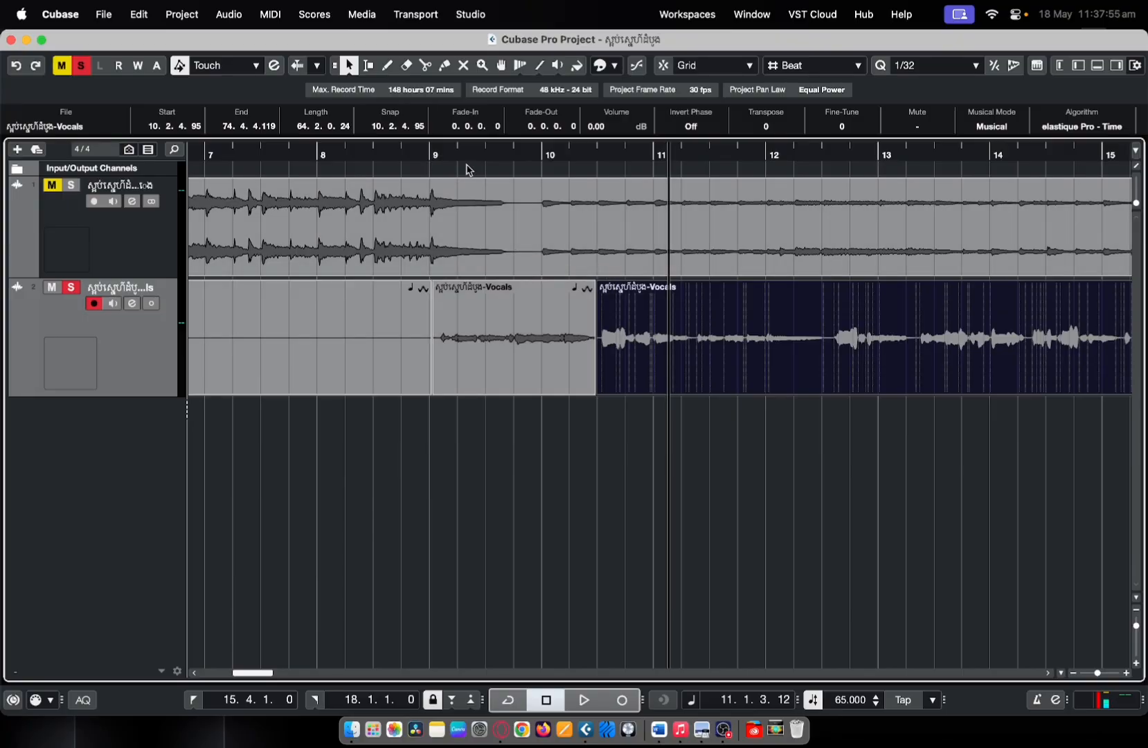
# Step: Play the vocals from about bar 9 to compare the boosted phrase with the following one, stopping in bar 12
pyautogui.click(426, 153)
pyautogui.press('space')
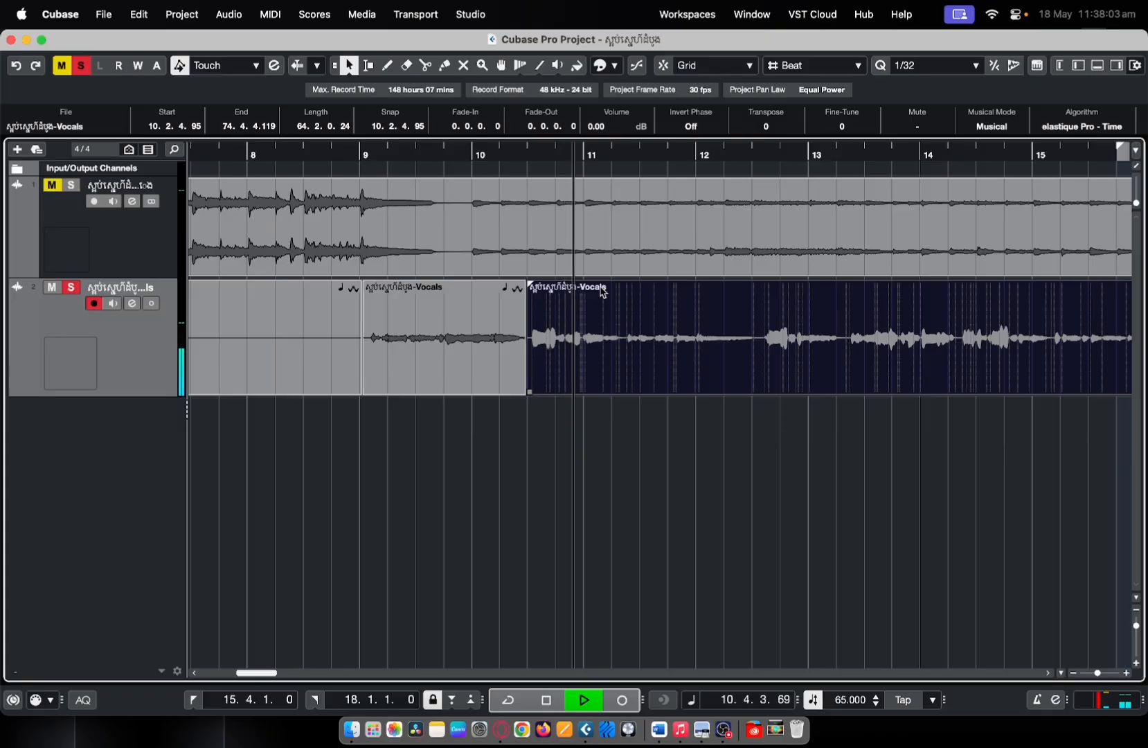
pyautogui.press('g')
pyautogui.press('h')
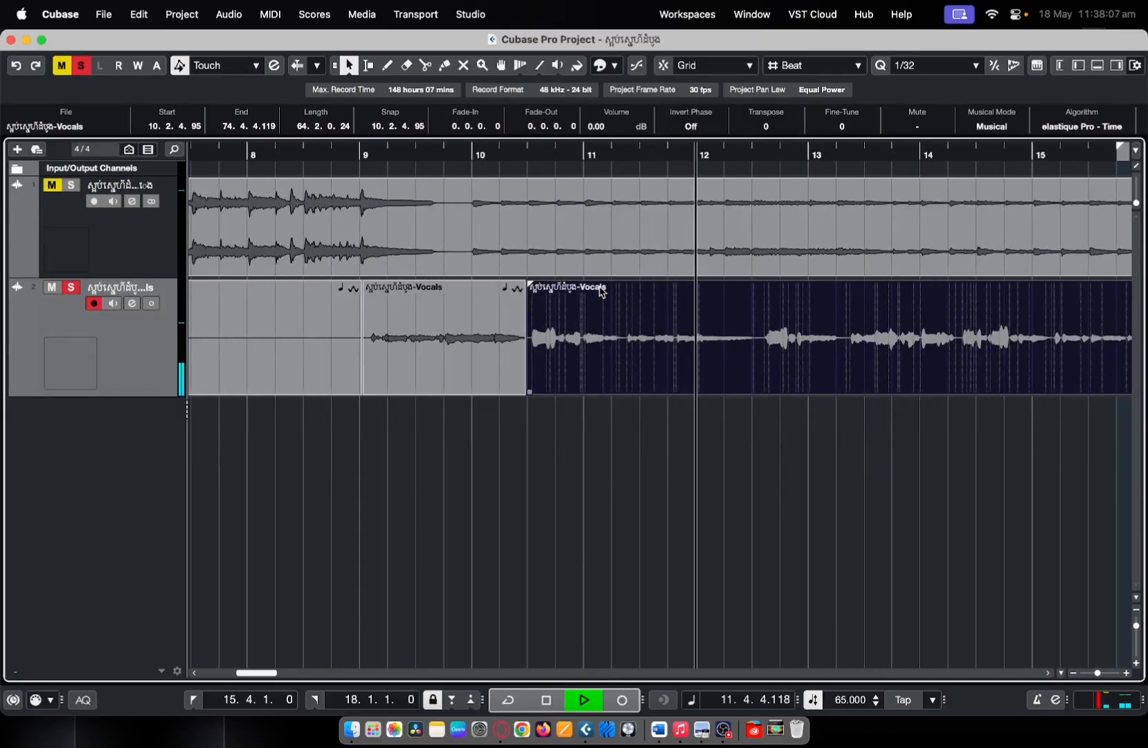
pyautogui.press('space')
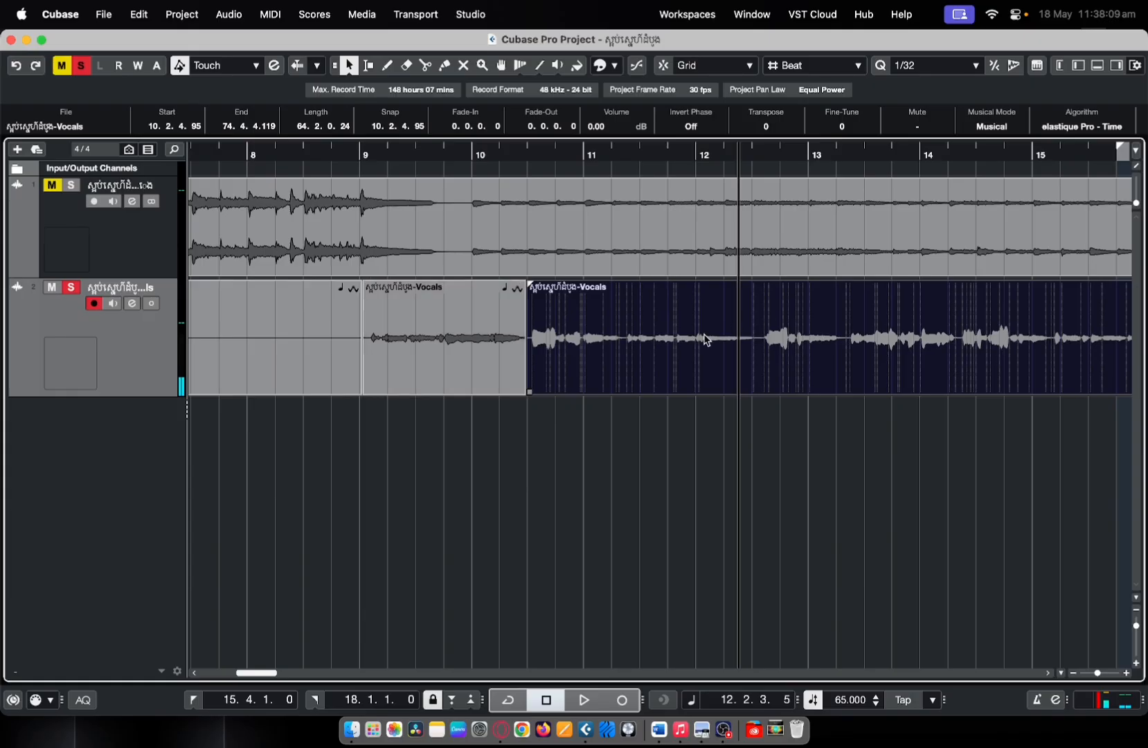
# Step: Play the vocals from bar 17 to locate the end of the next quiet phrase, stopping in bar 18
pyautogui.press('g')
pyautogui.press('g')
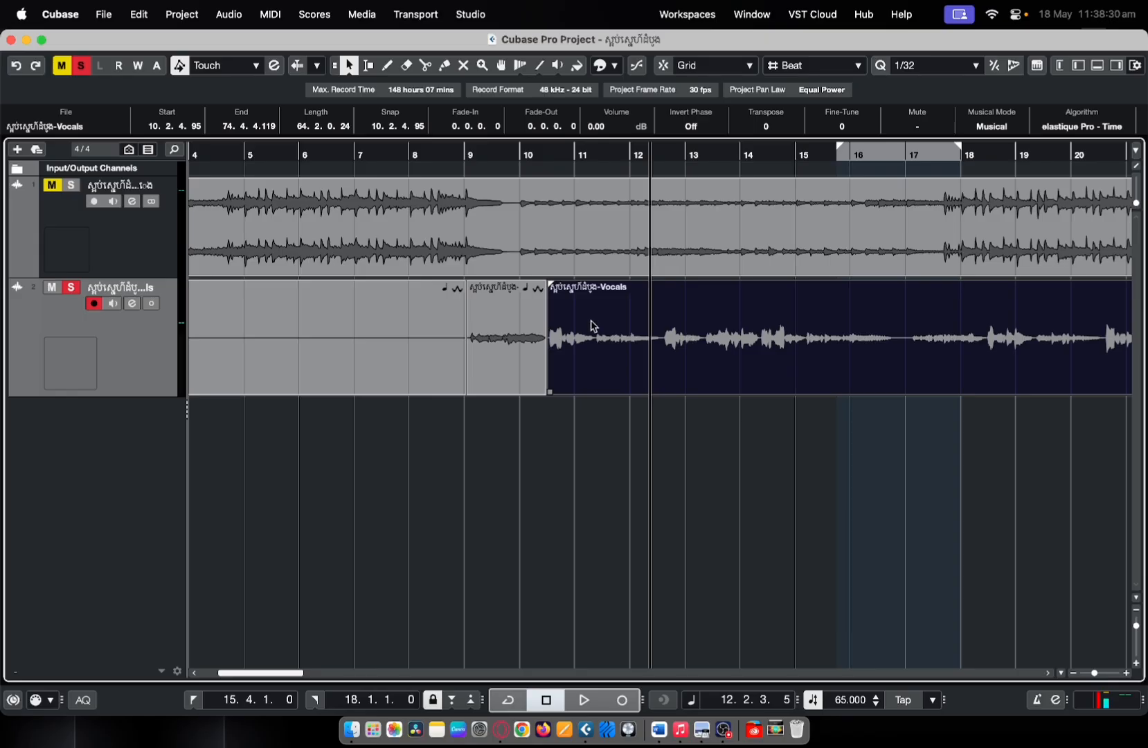
pyautogui.scroll(-3, 591, 326)
pyautogui.scroll(3, 638, 313)
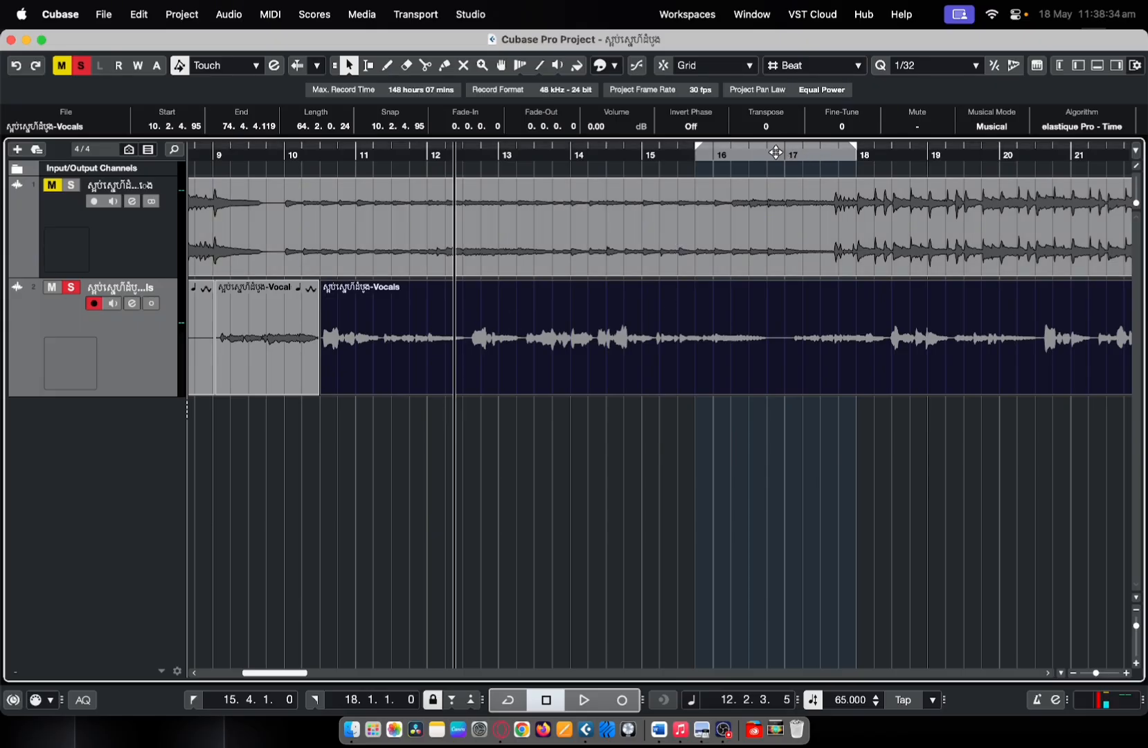
pyautogui.click(786, 152)
pyautogui.press('space')
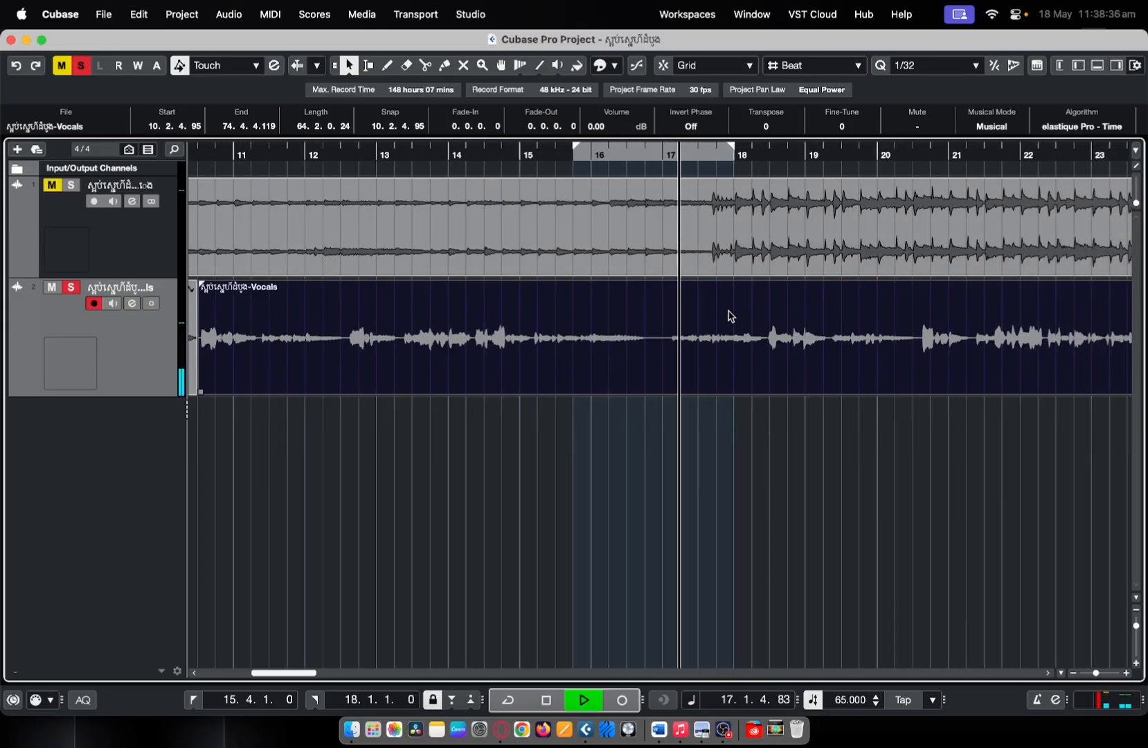
pyautogui.scroll(3, 730, 315)
pyautogui.scroll(-4, 730, 315)
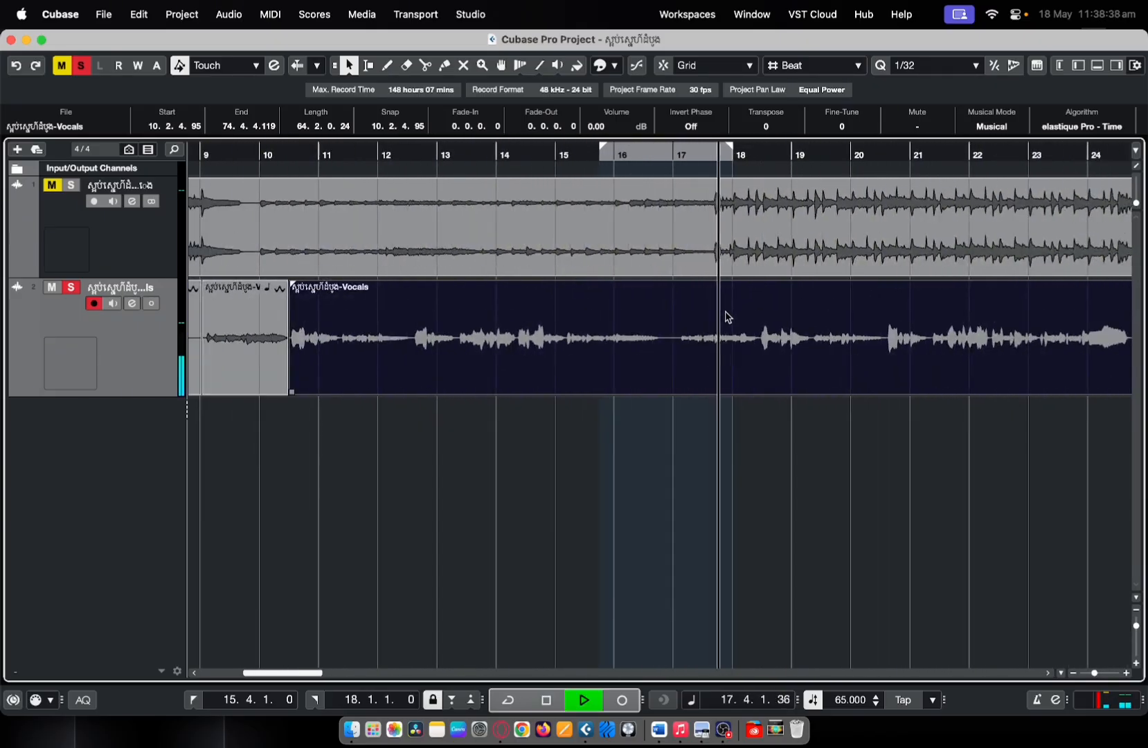
pyautogui.scroll(4, 727, 315)
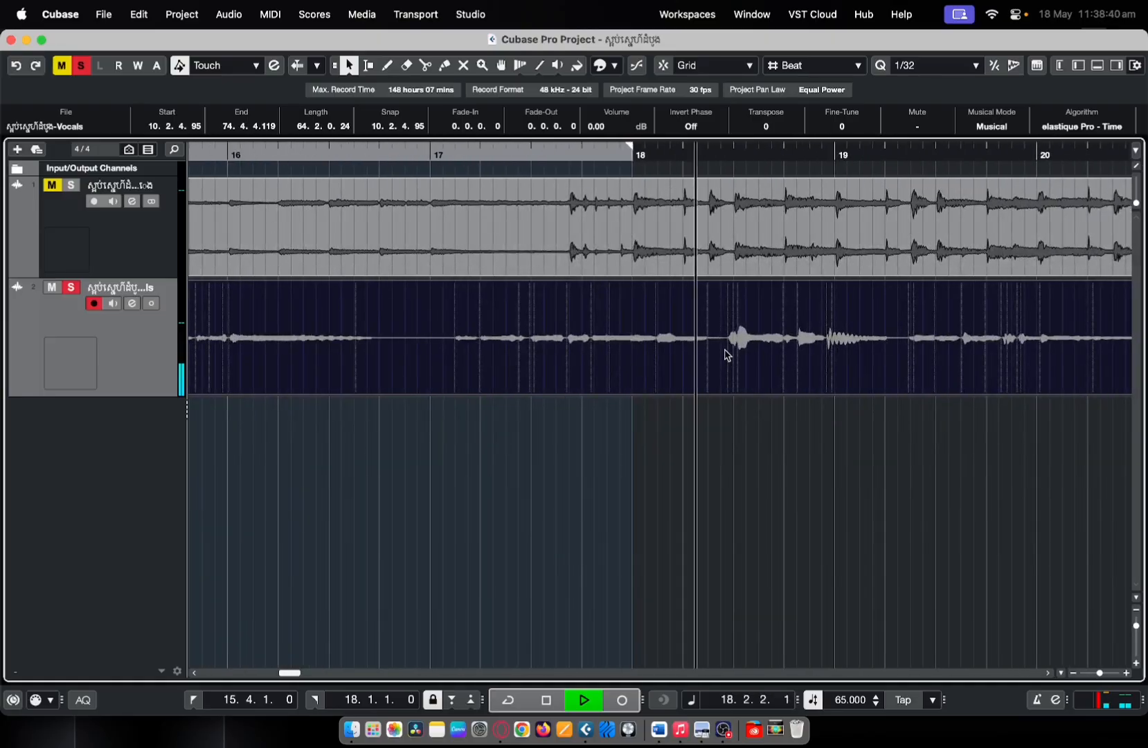
pyautogui.press('space')
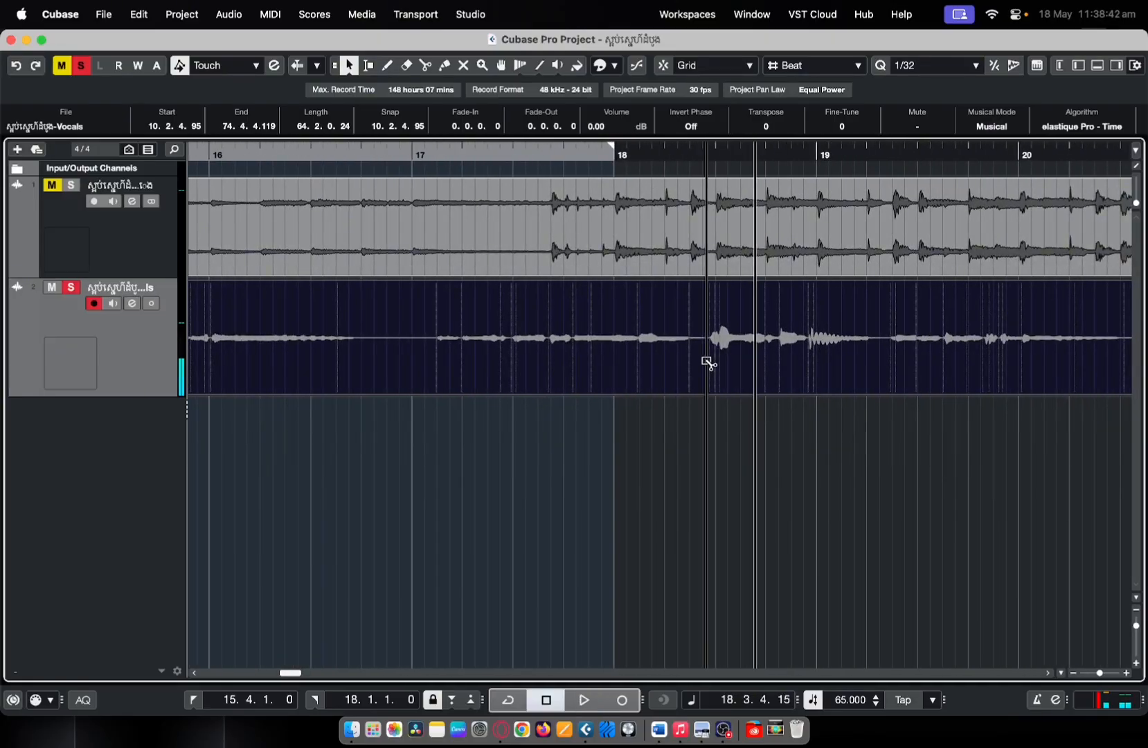
# Step: Split the vocals just after bar 17 and at 18.2.3.113, and raise the isolated phrase's volume by about 1.72 dB
pyautogui.keyDown('alt'); pyautogui.click(703, 369); pyautogui.keyUp('alt')
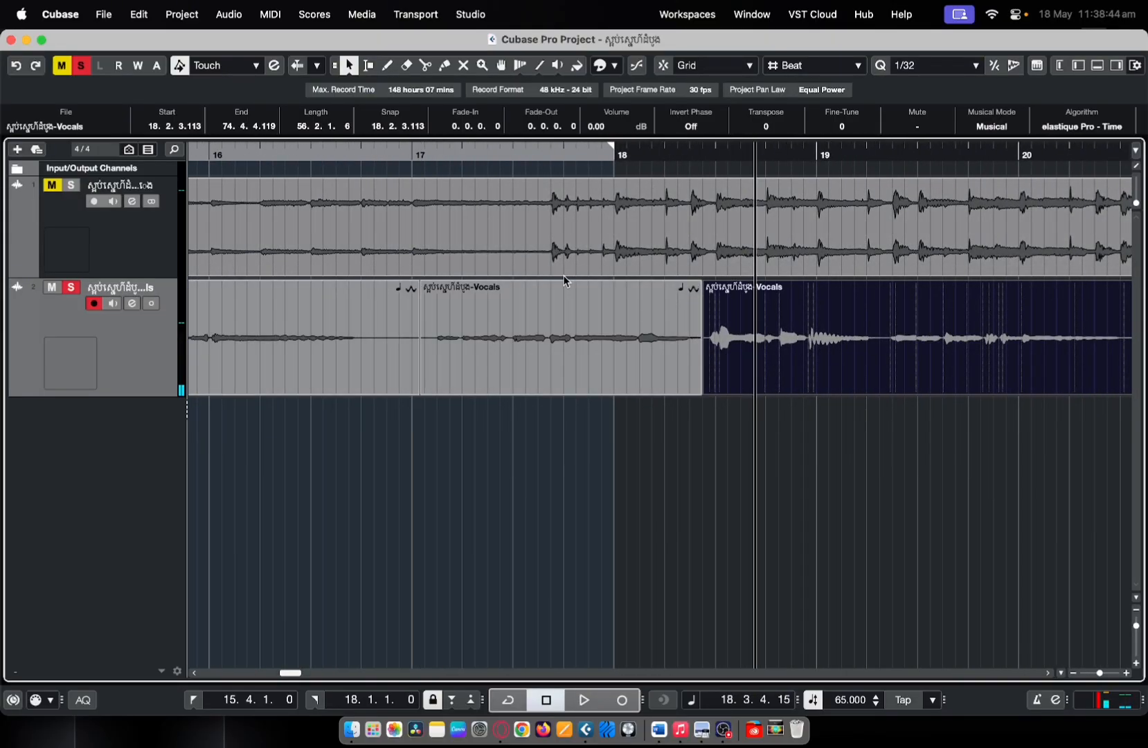
pyautogui.moveTo(560, 284); pyautogui.dragTo(561, 258)
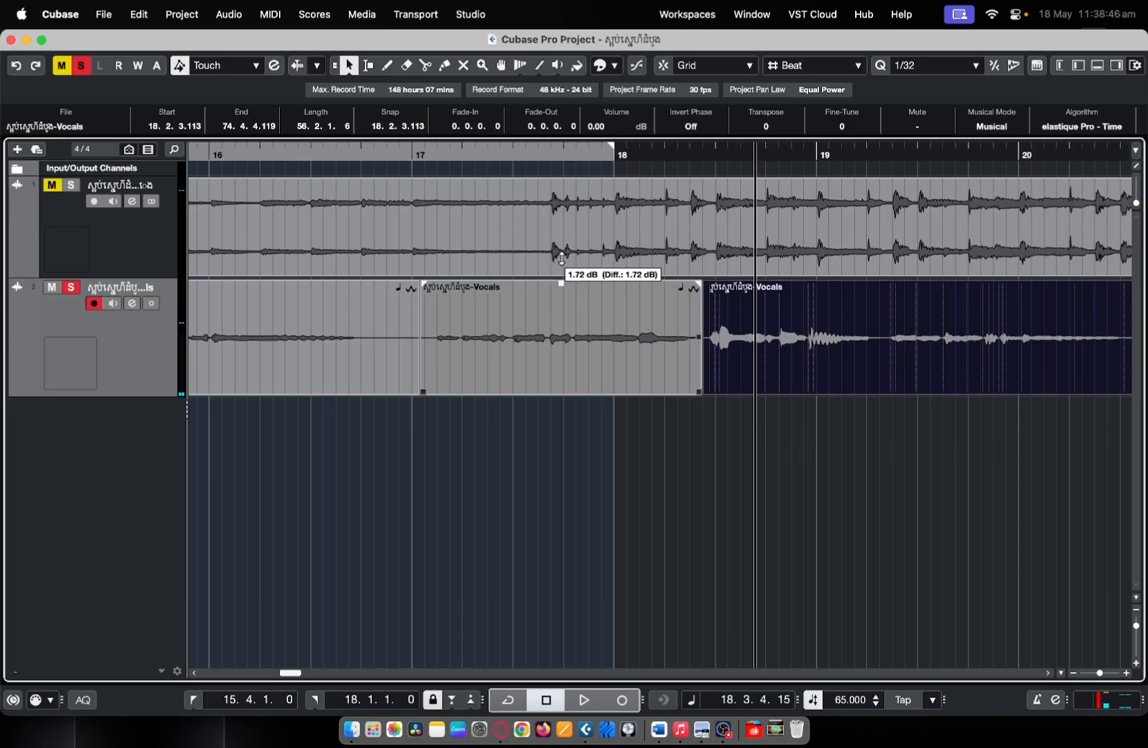
# Step: Play the vocals from bar 17 to compare the boosted phrase with the following clip, stopping in bar 19
pyautogui.scroll(-4, 544, 239)
pyautogui.click(496, 153)
pyautogui.press('space')
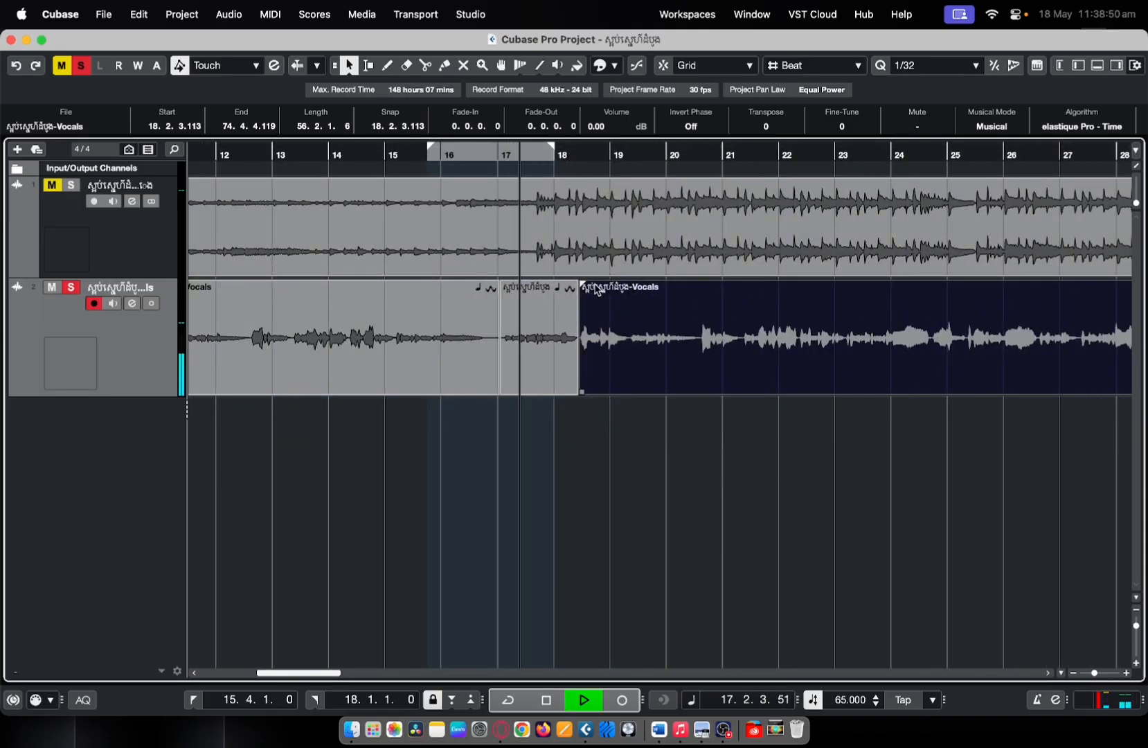
pyautogui.scroll(-3, 580, 289)
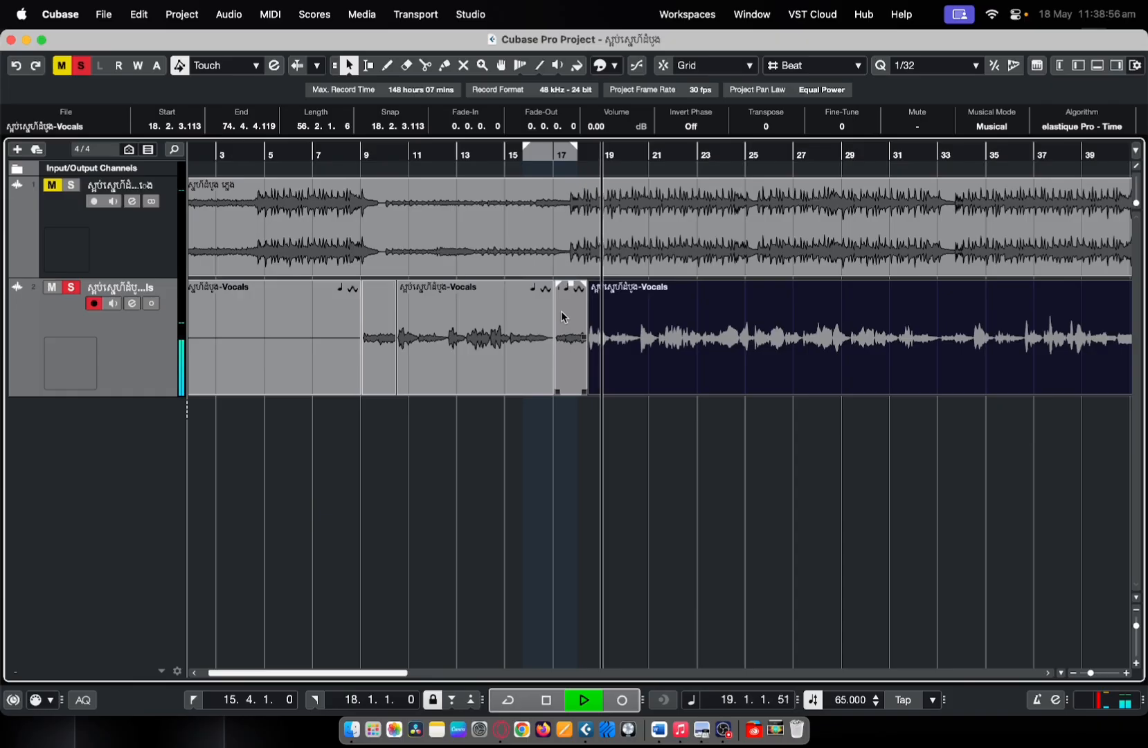
pyautogui.scroll(-3, 563, 313)
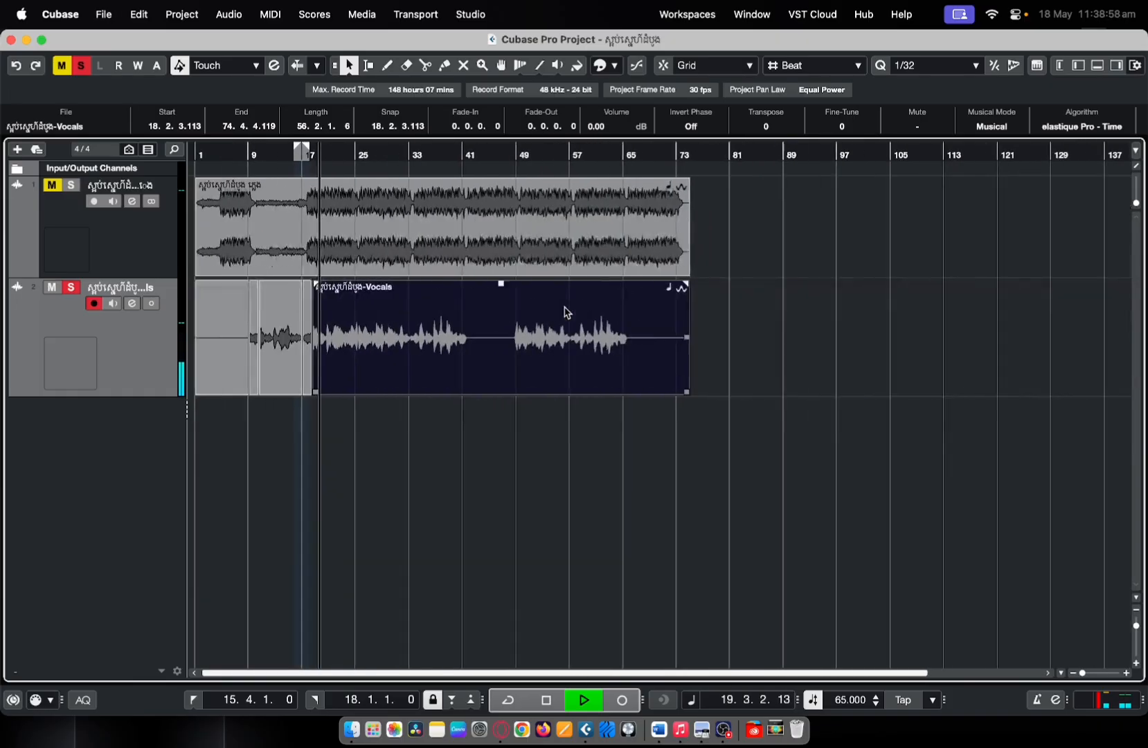
pyautogui.press('space')
pyautogui.scroll(3, 547, 342)
pyautogui.scroll(-4, 547, 342)
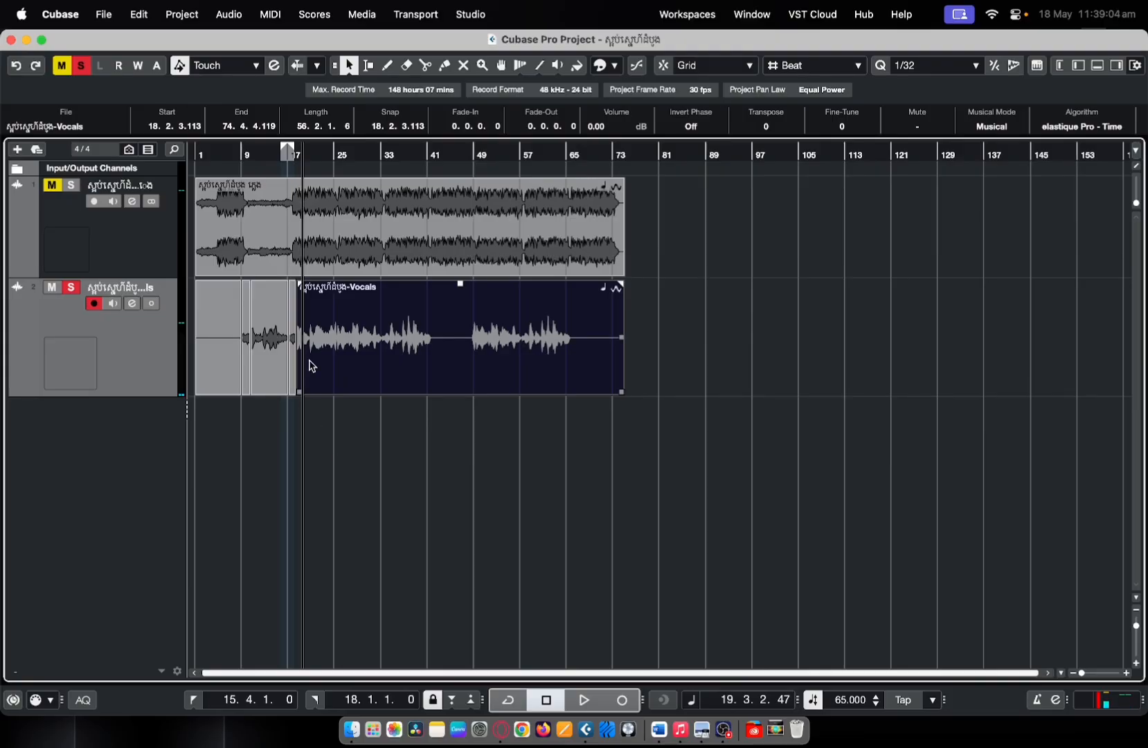
pyautogui.scroll(3, 274, 346)
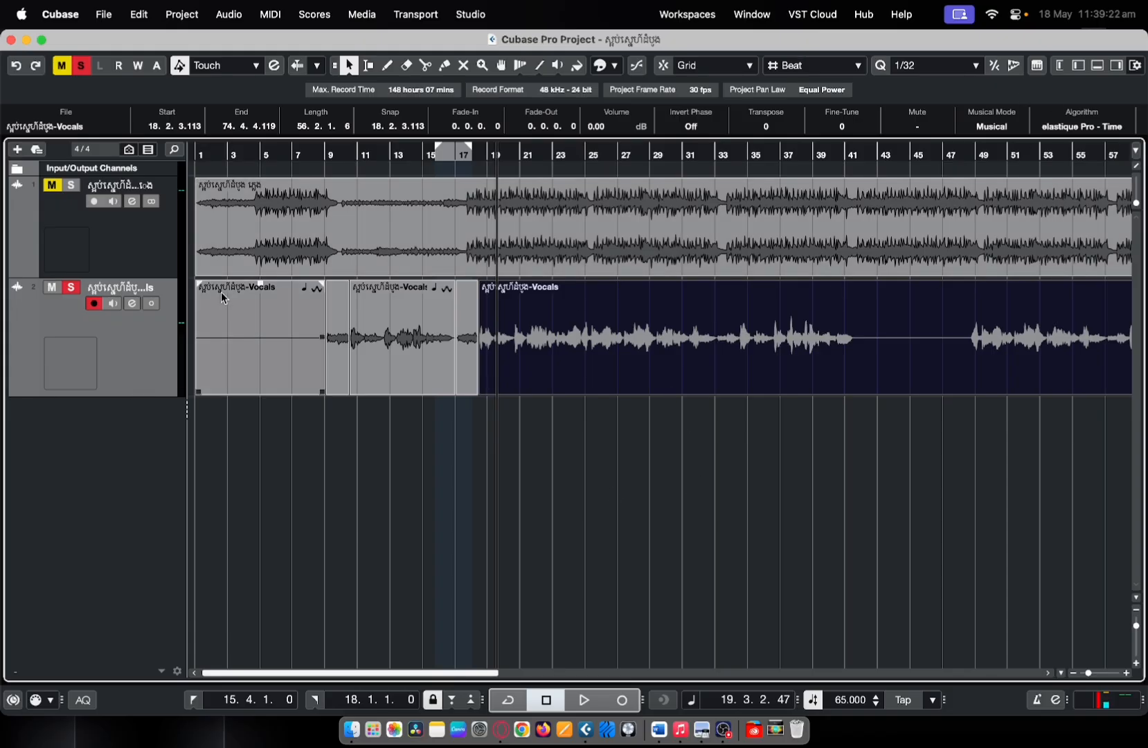
# Step: Open the vocal track's channel settings and load Auto-Tune Artist into its first insert slot
pyautogui.click(133, 302)
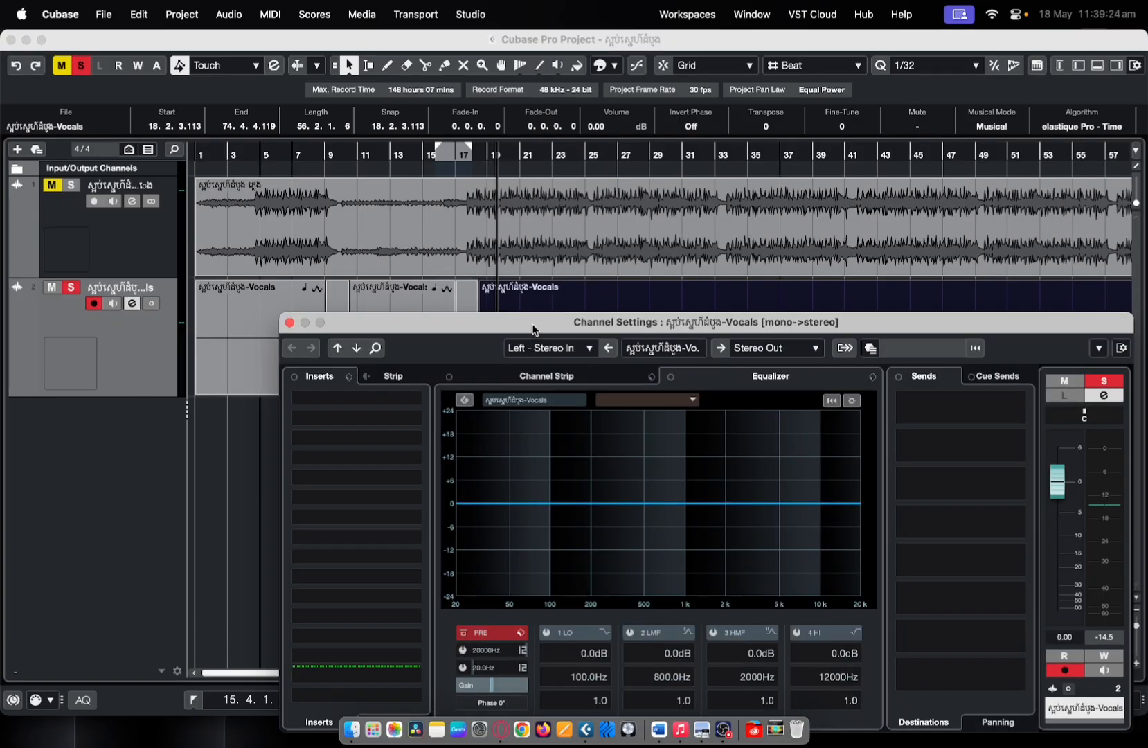
pyautogui.moveTo(529, 324); pyautogui.dragTo(441, 153)
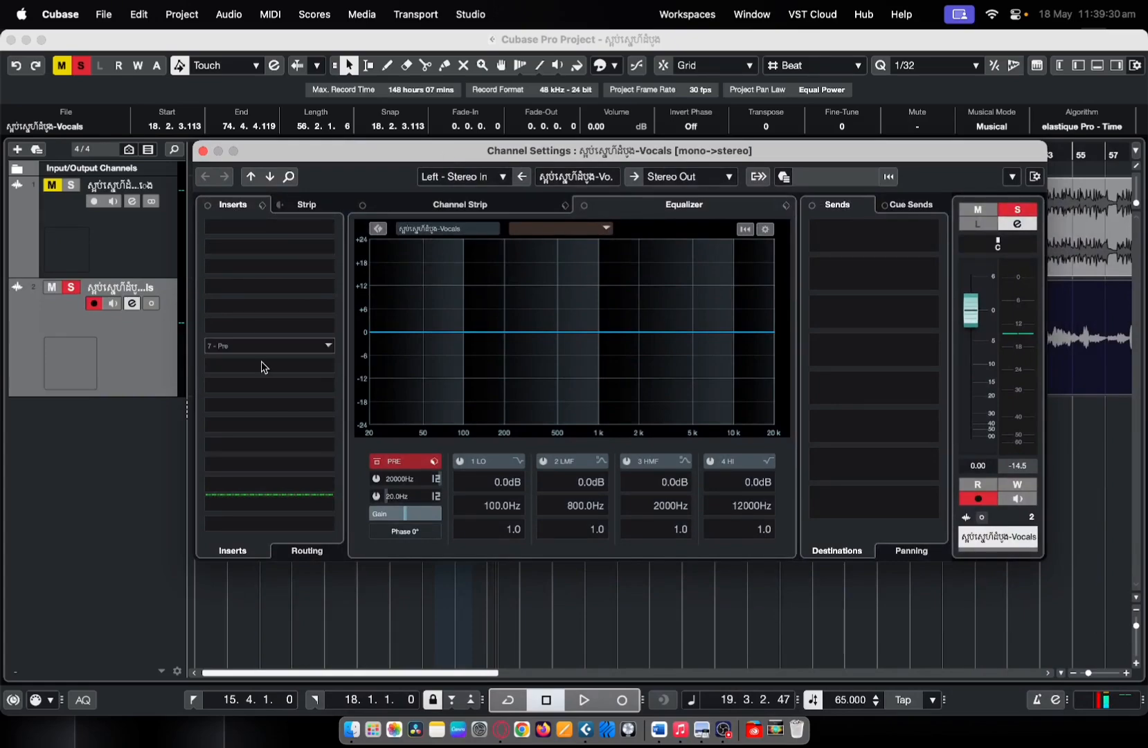
pyautogui.click(328, 231)
pyautogui.click(321, 156)
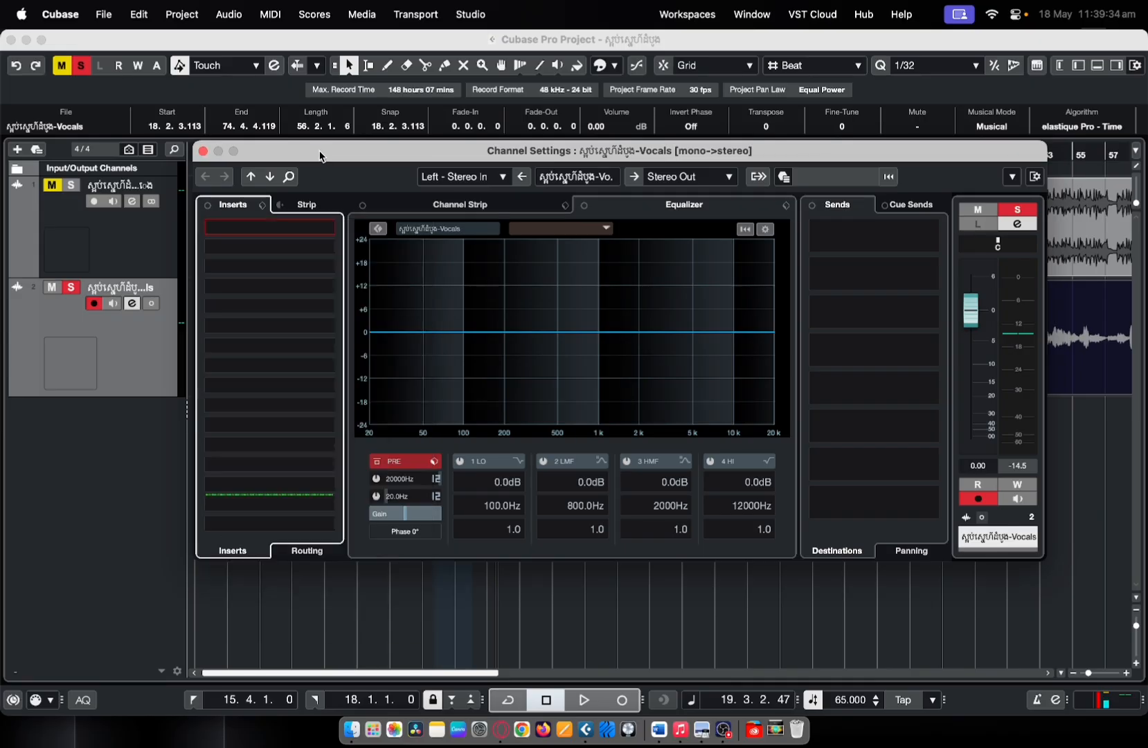
pyautogui.moveTo(320, 156); pyautogui.dragTo(390, 377)
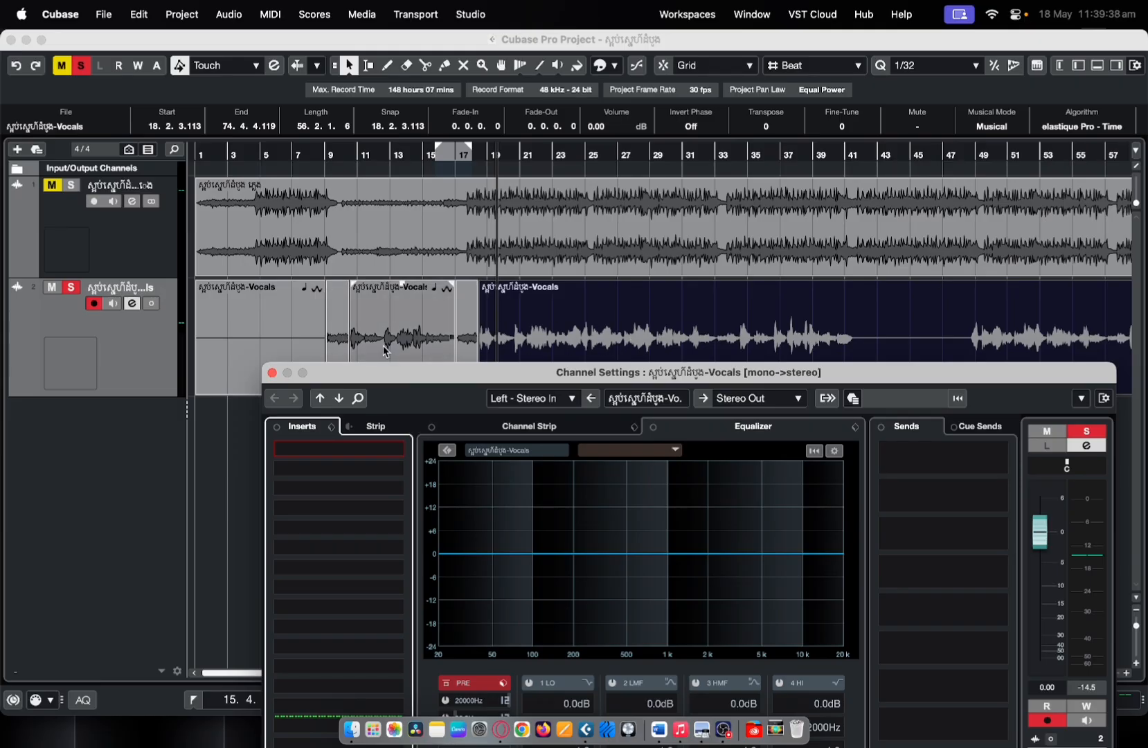
pyautogui.moveTo(504, 372); pyautogui.dragTo(416, 154)
pyautogui.click(360, 231)
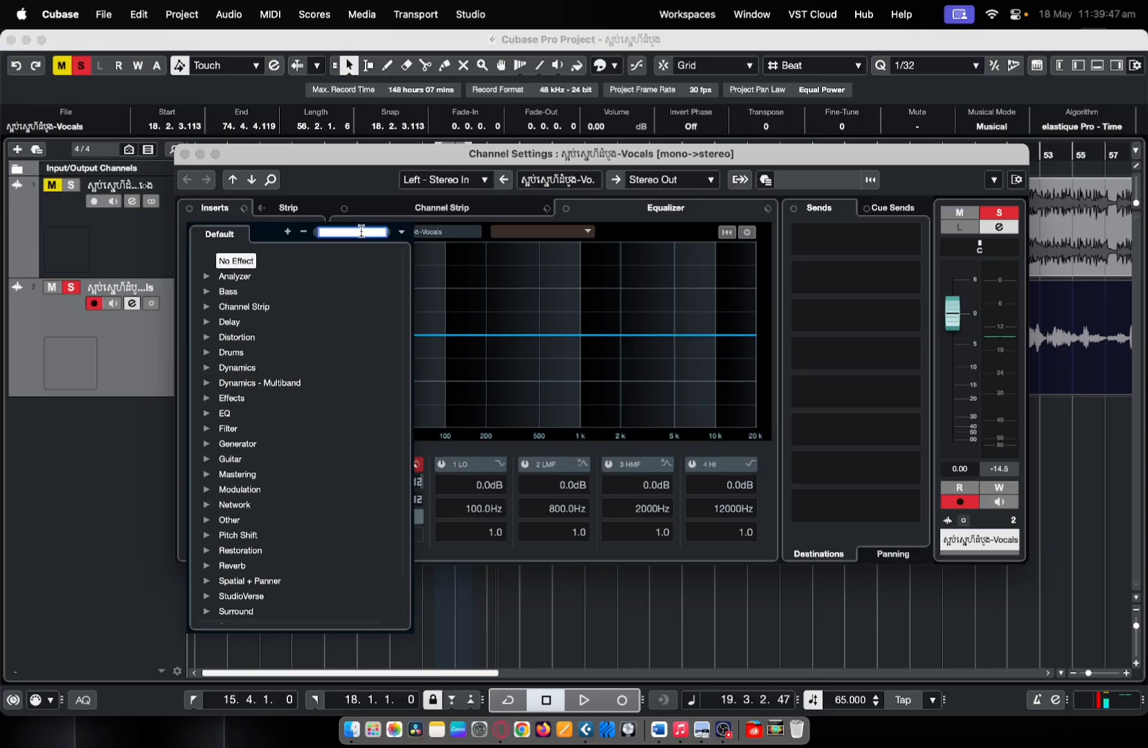
pyautogui.write('auto')
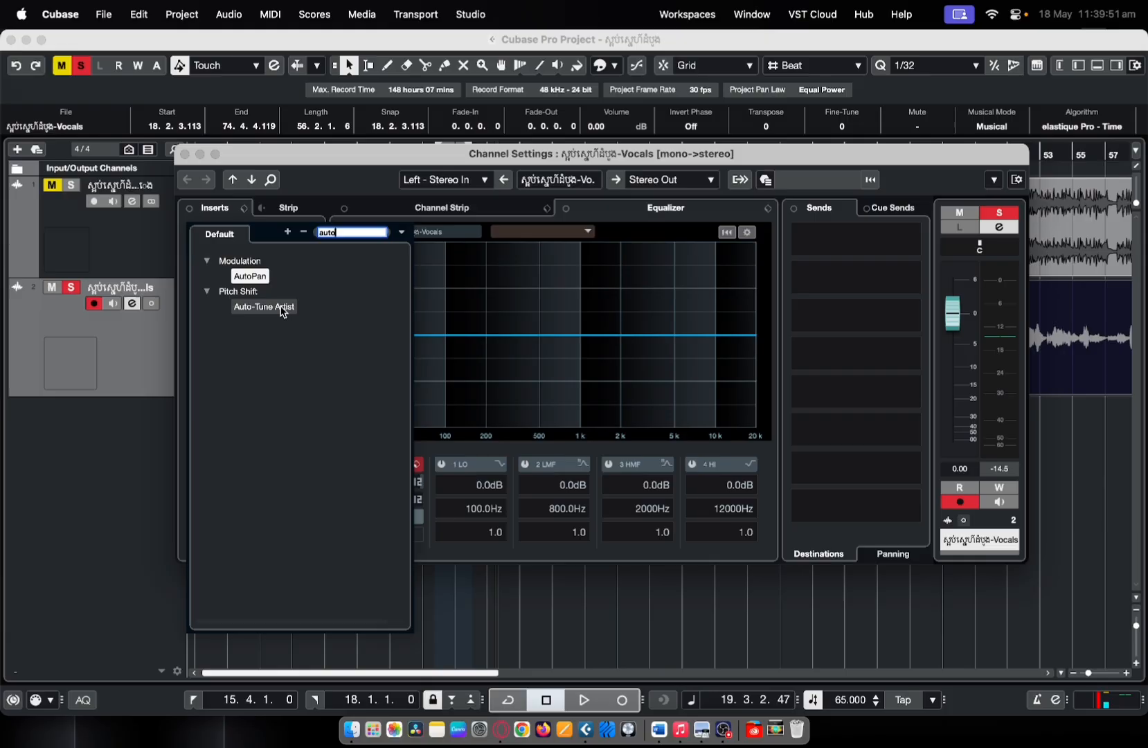
pyautogui.click(264, 307)
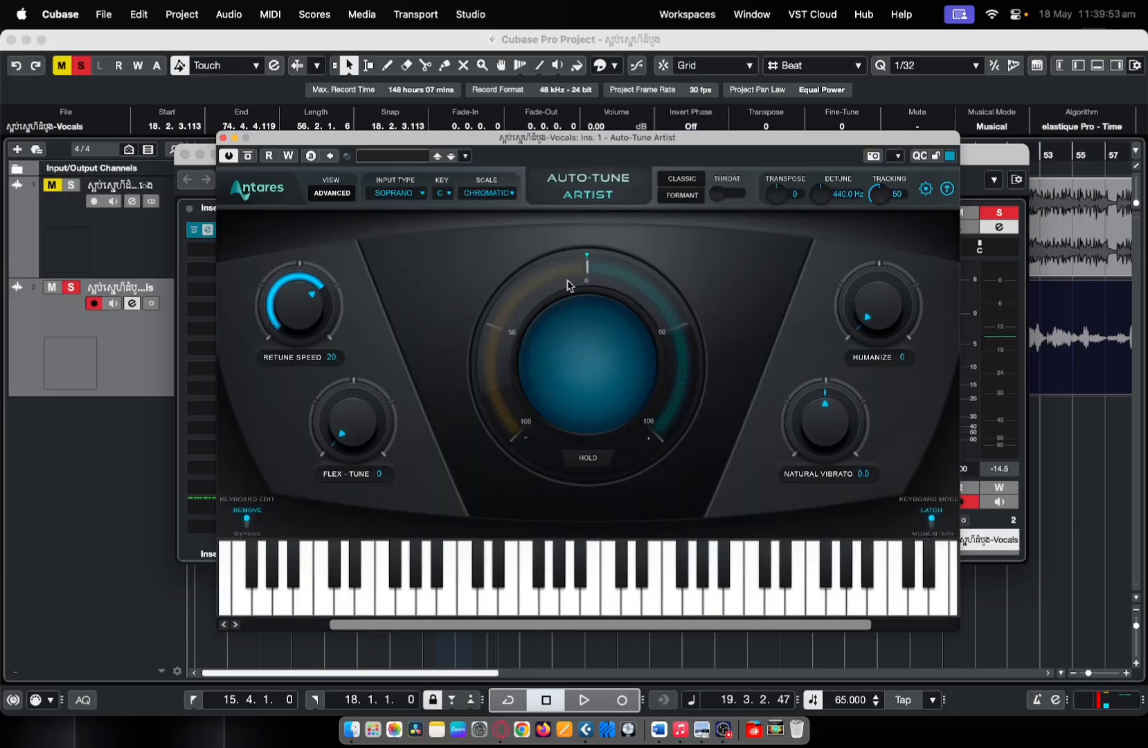
# Step: Set the Auto-Tune Artist key to D
pyautogui.moveTo(550, 138); pyautogui.dragTo(585, 132)
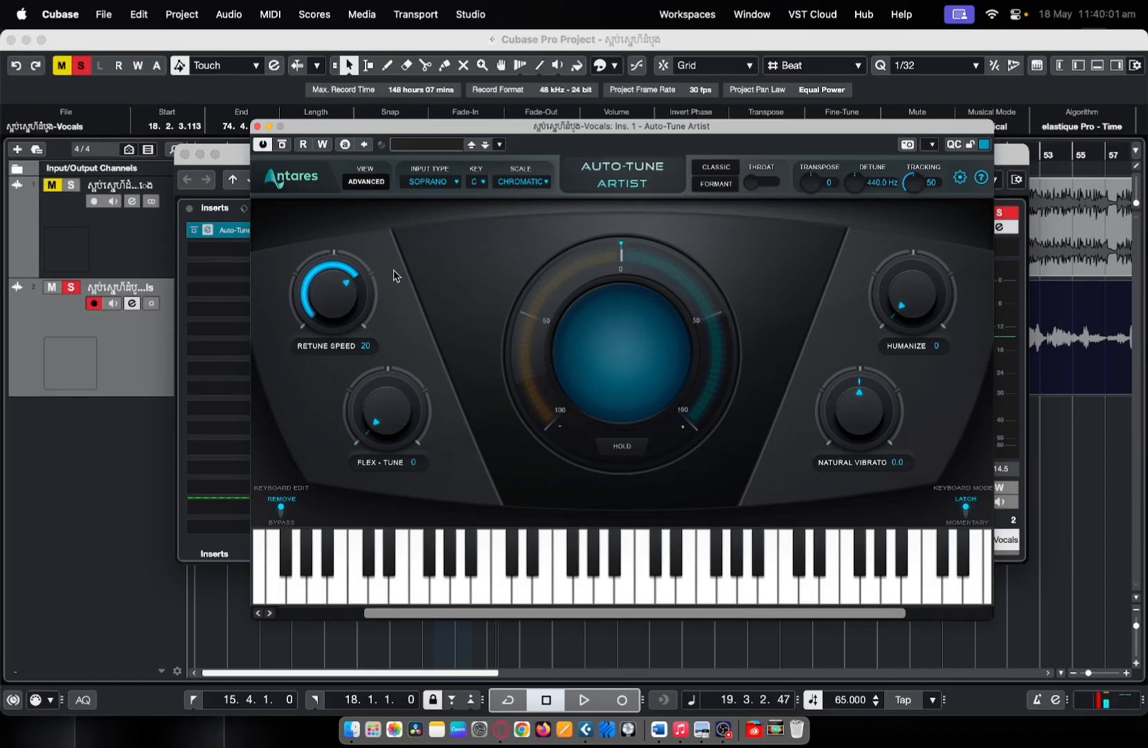
pyautogui.click(476, 181)
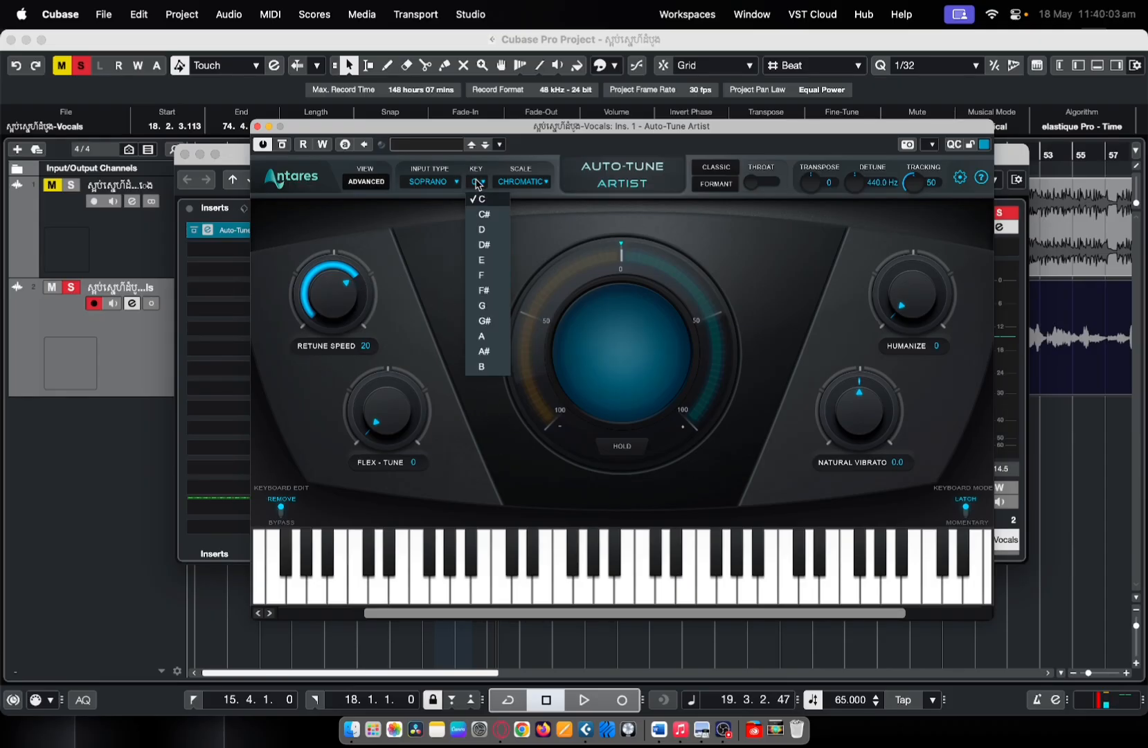
pyautogui.click(486, 230)
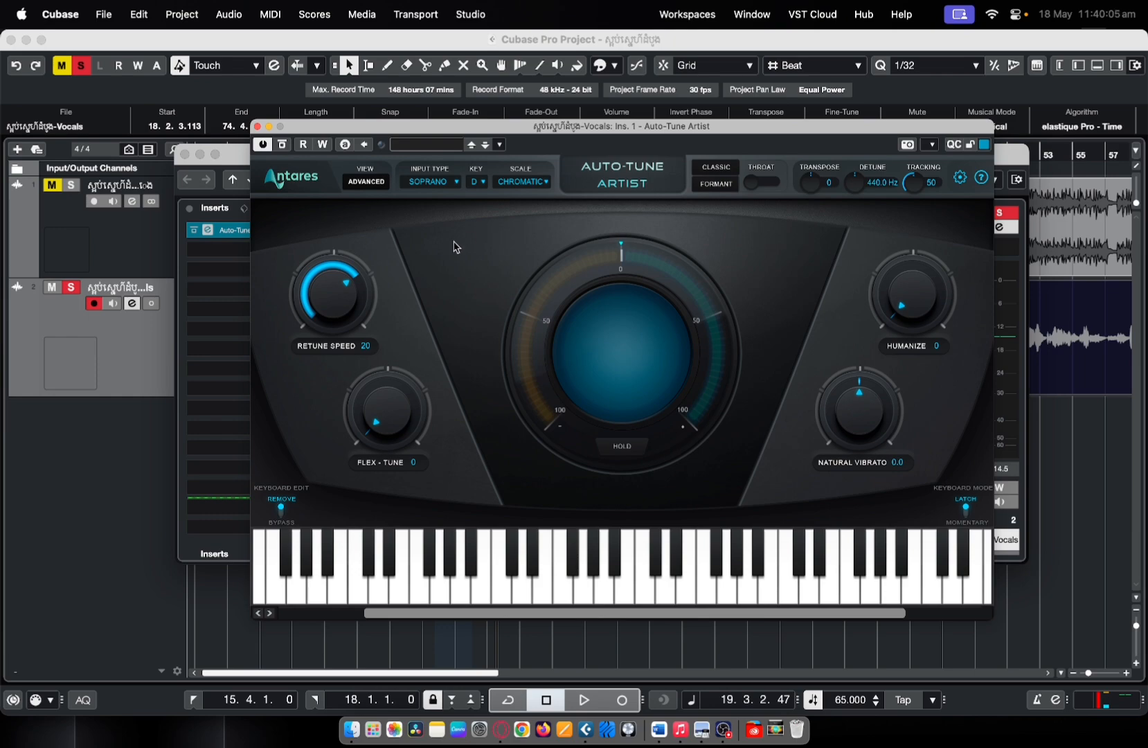
pyautogui.moveTo(600, 134); pyautogui.dragTo(574, 289)
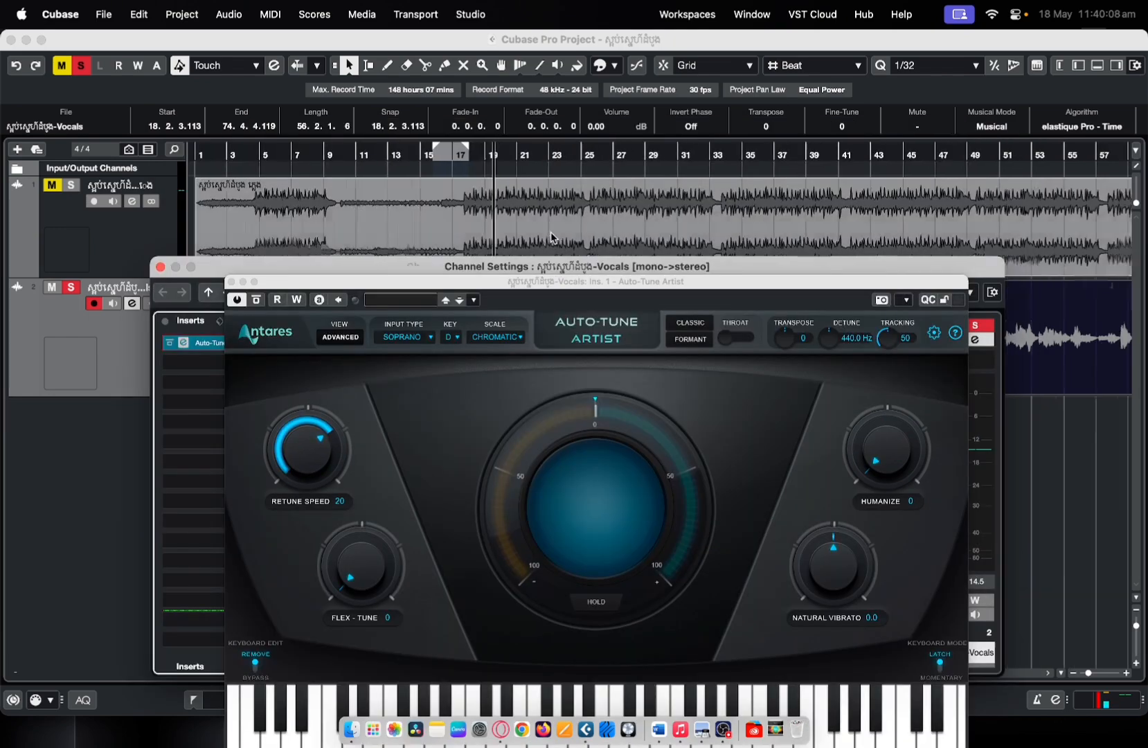
# Step: Move the cycle range's start to about bar 9, enable cycling and play the vocals with Auto-Tune visible
pyautogui.click(121, 278)
pyautogui.scroll(3, 427, 245)
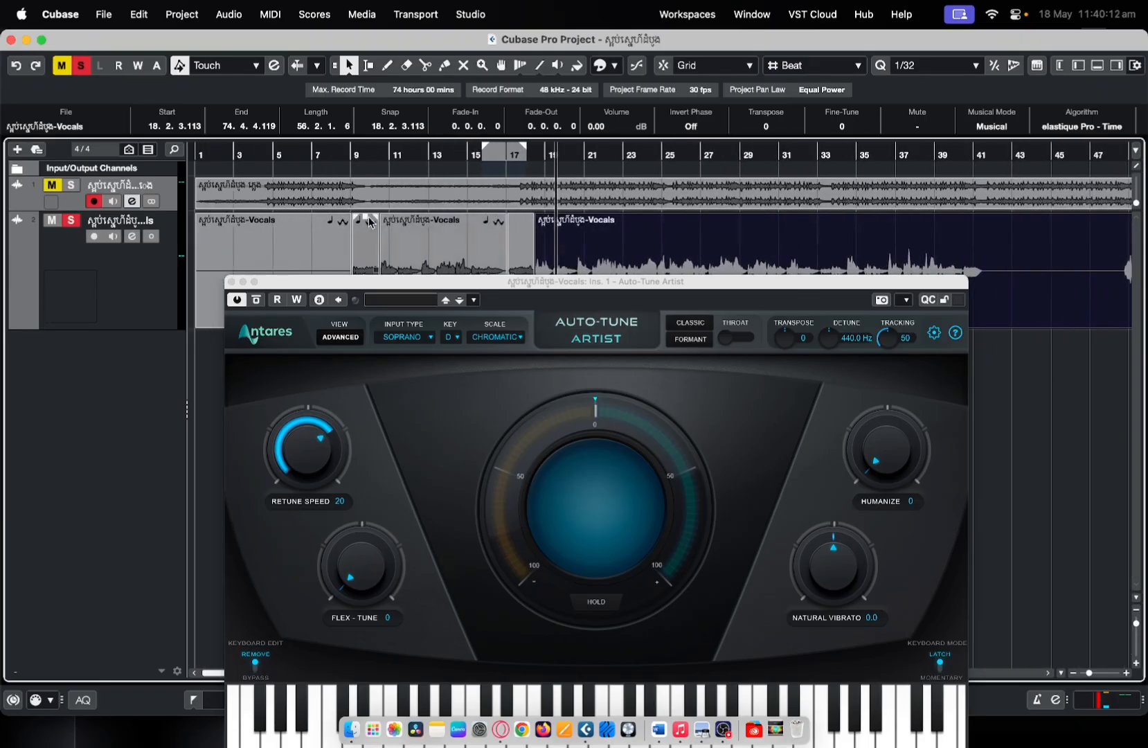
pyautogui.keyDown('ctrl'); pyautogui.click(360, 149); pyautogui.keyUp('ctrl')
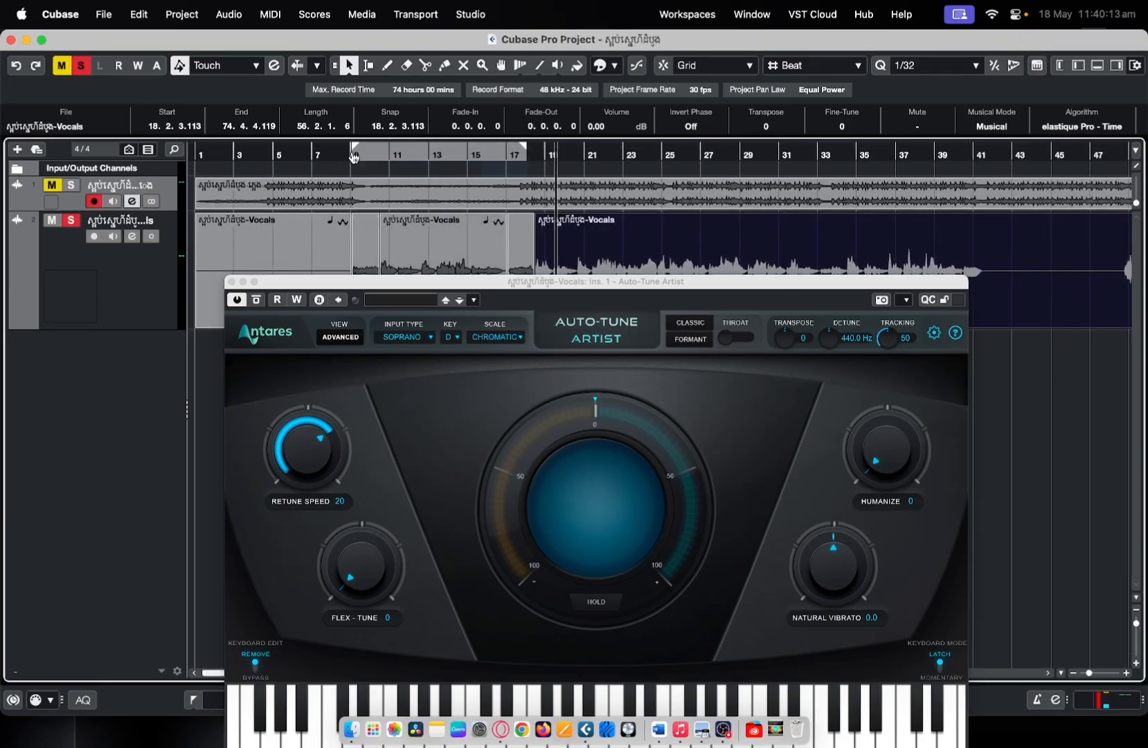
pyautogui.click(394, 152)
pyautogui.click(357, 154)
pyautogui.press('space')
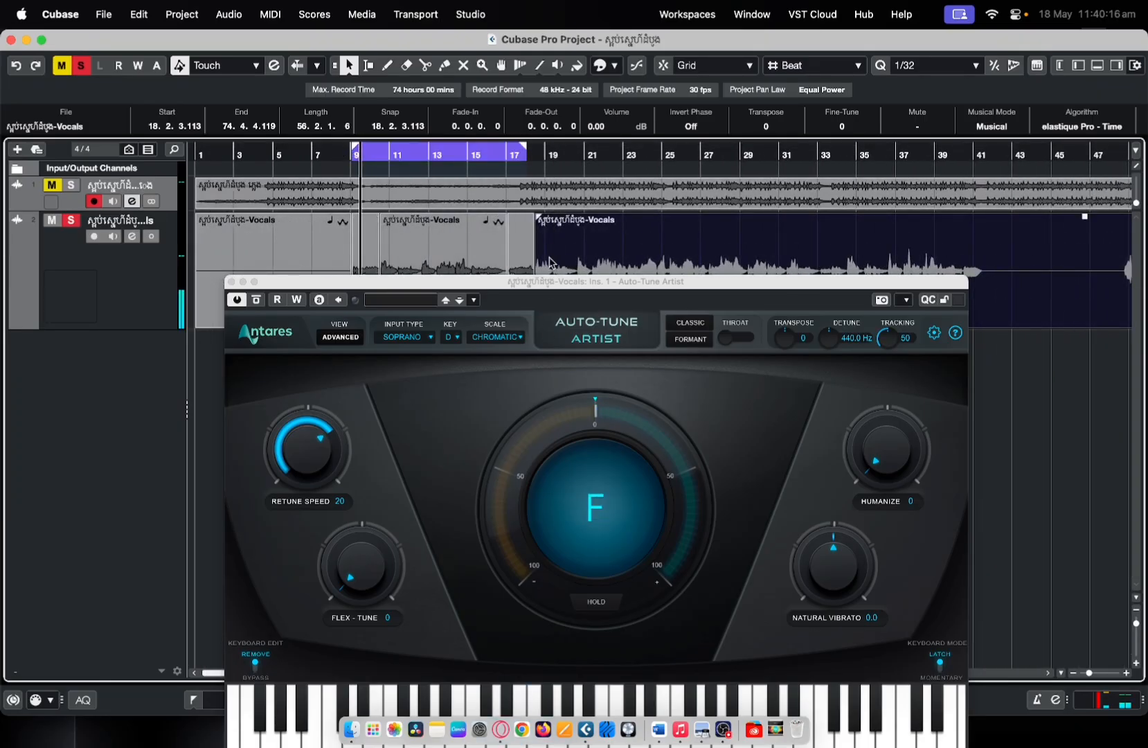
pyautogui.moveTo(552, 281); pyautogui.dragTo(589, 128)
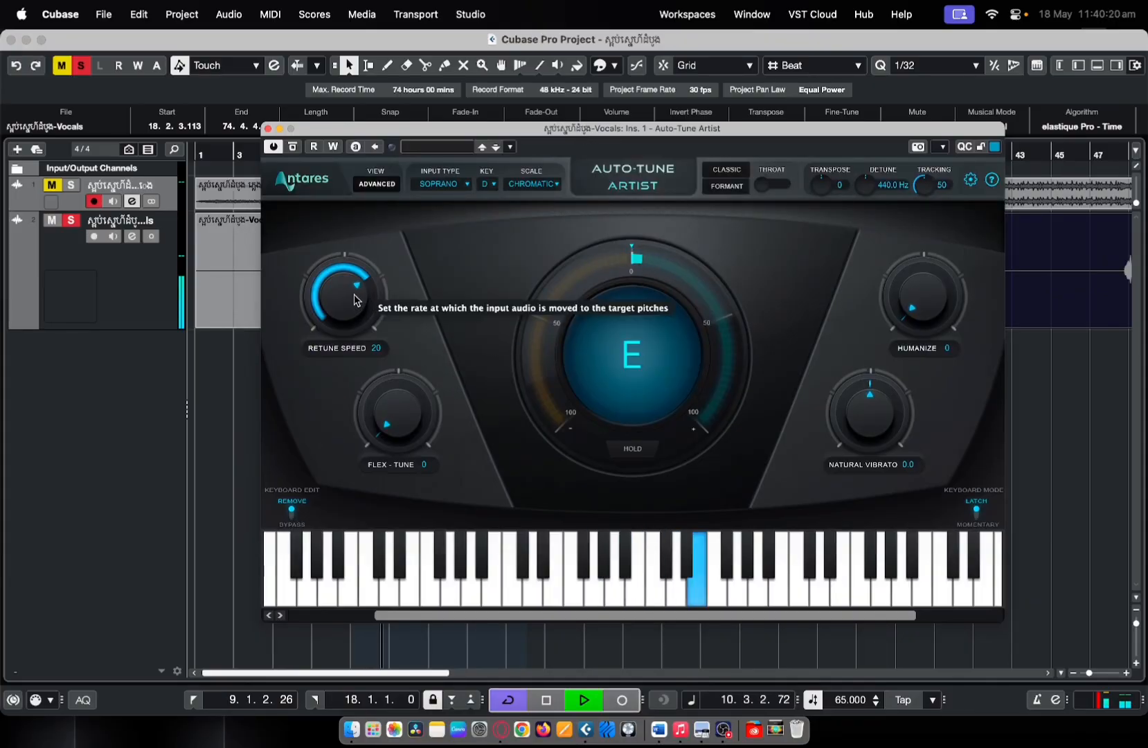
# Step: Compare Retune Speed values of 0 and 14 while the vocals loop, stopping playback in bar 13
pyautogui.moveTo(353, 299); pyautogui.dragTo(325, 397)
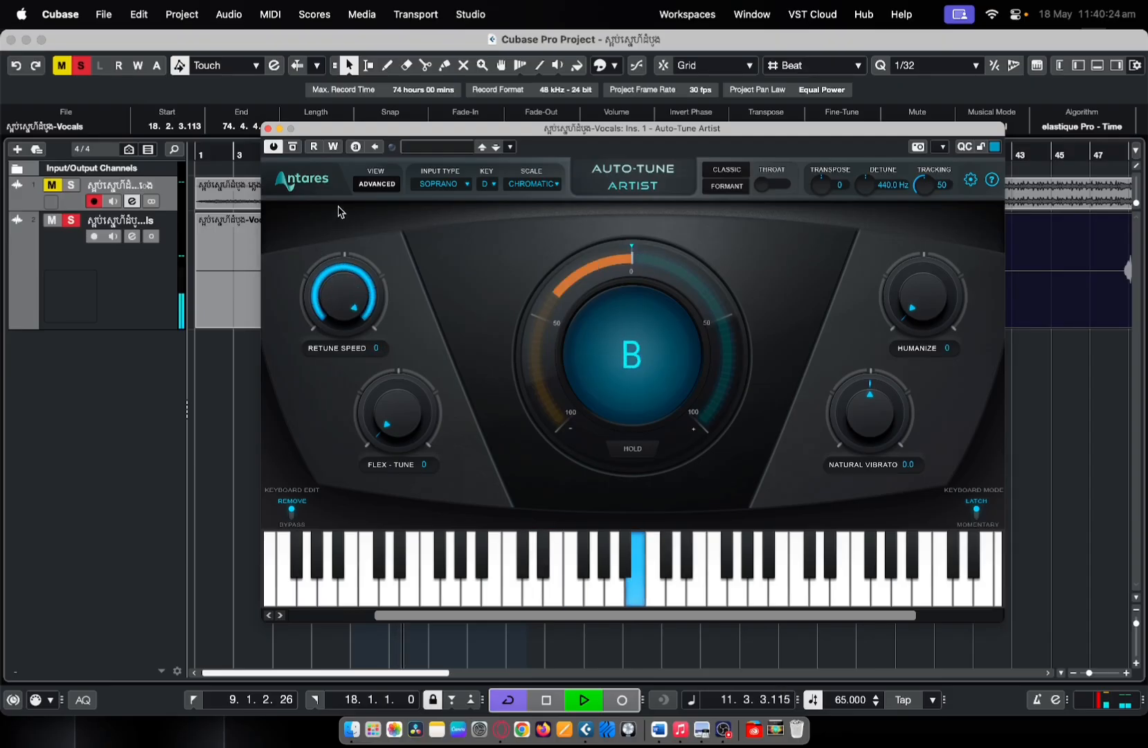
pyautogui.moveTo(324, 285); pyautogui.dragTo(323, 271)
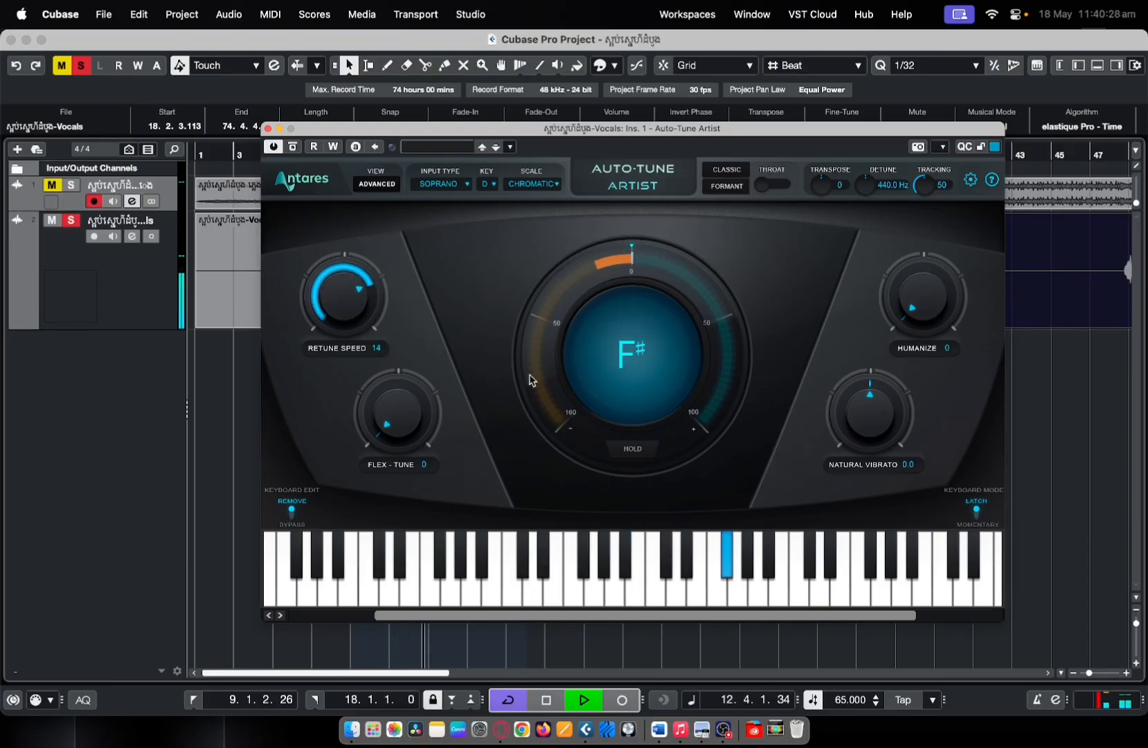
pyautogui.press('space')
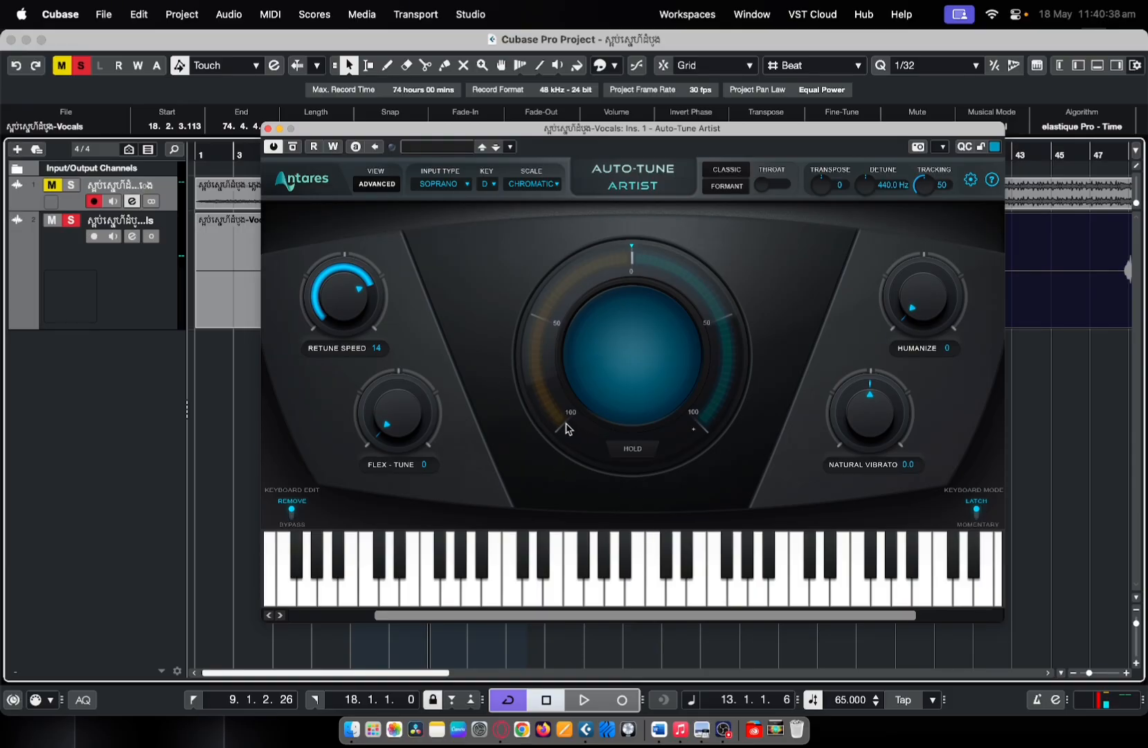
# Step: Try removing the adjacent D and E notes from pitch correction on the Auto-Tune keyboard
pyautogui.click(534, 597)
pyautogui.click(536, 598)
pyautogui.click(535, 599)
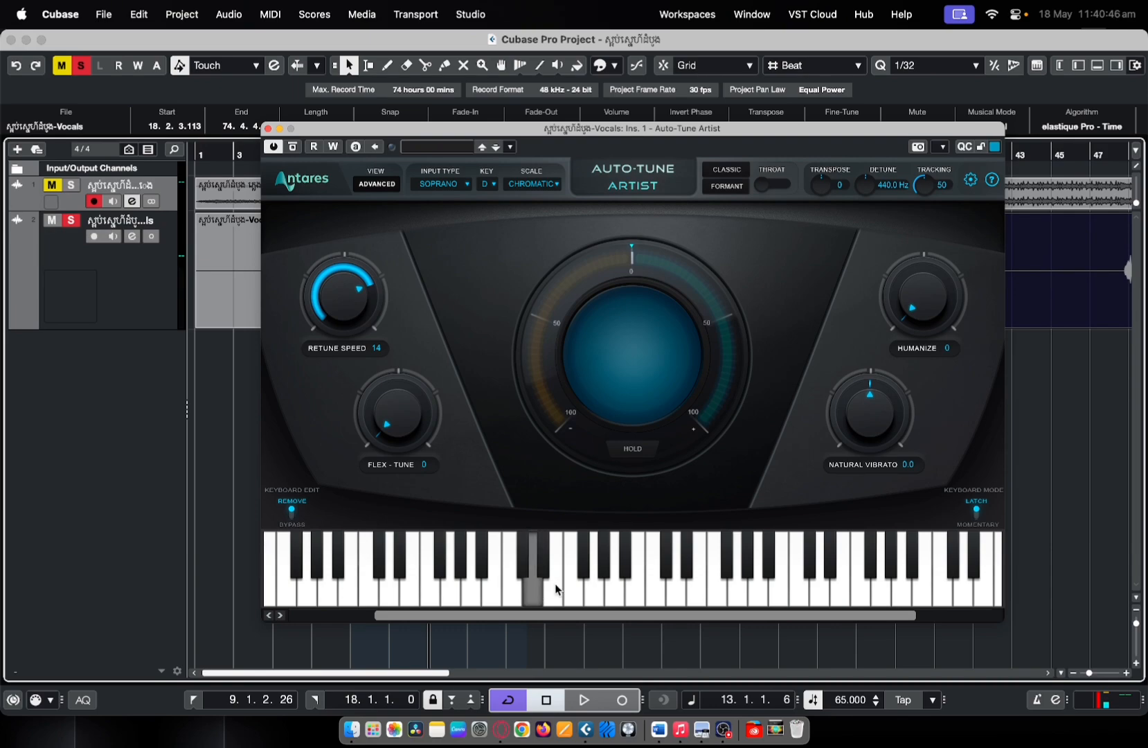
pyautogui.click(555, 585)
# Step: Try Retune Speed at 39 and 34, play the vocals and switch it to 0, stopping in bar 14
pyautogui.moveTo(341, 292); pyautogui.dragTo(334, 319)
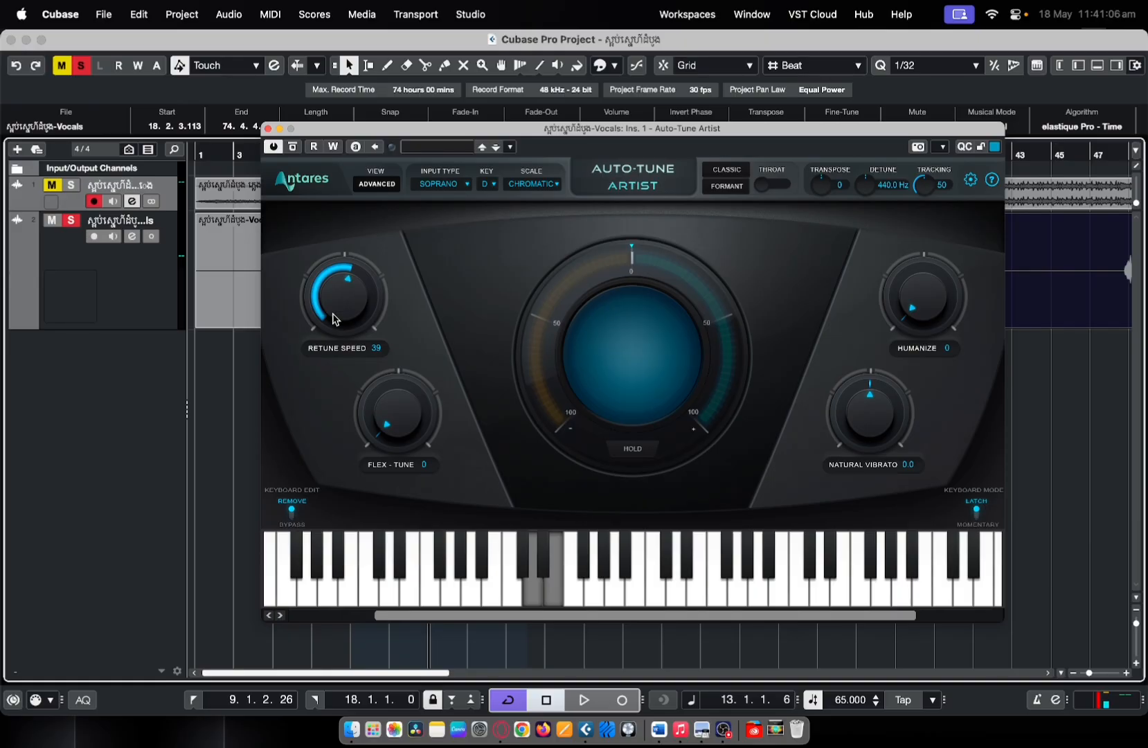
pyautogui.moveTo(333, 318)
pyautogui.mouseDown()
pyautogui.moveTo(347, 246)
pyautogui.moveTo(337, 396)
pyautogui.moveTo(327, 270)
pyautogui.moveTo(322, 303)
pyautogui.mouseUp()
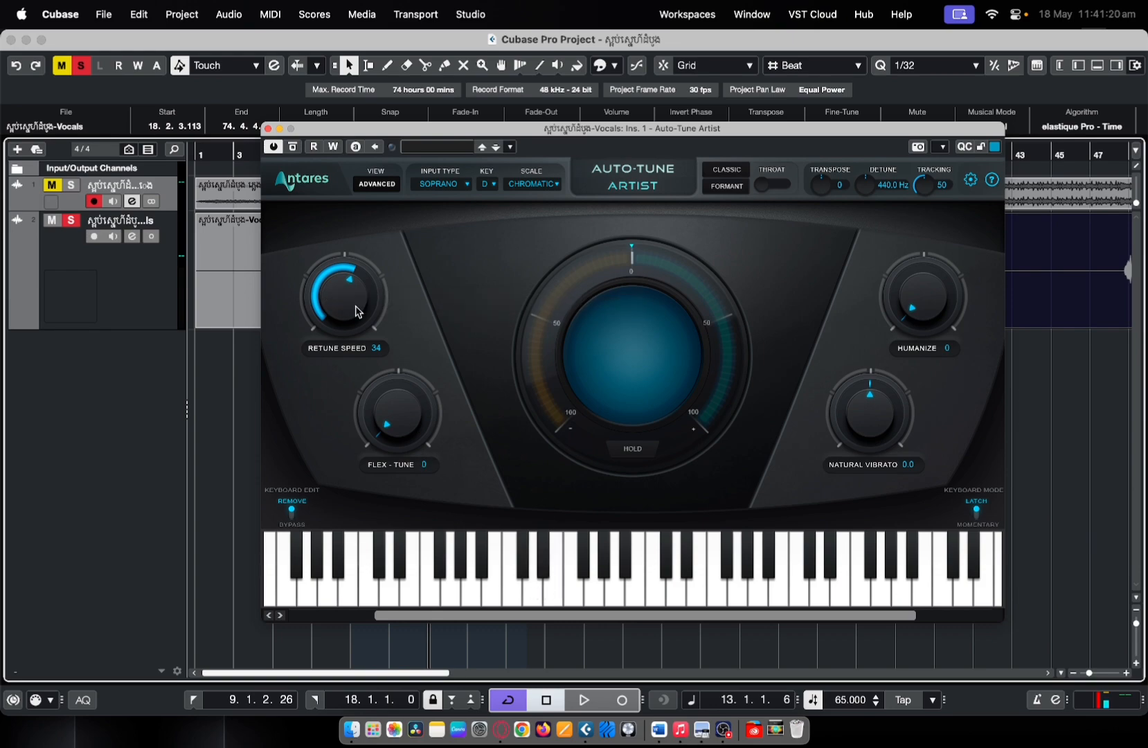
pyautogui.press('space')
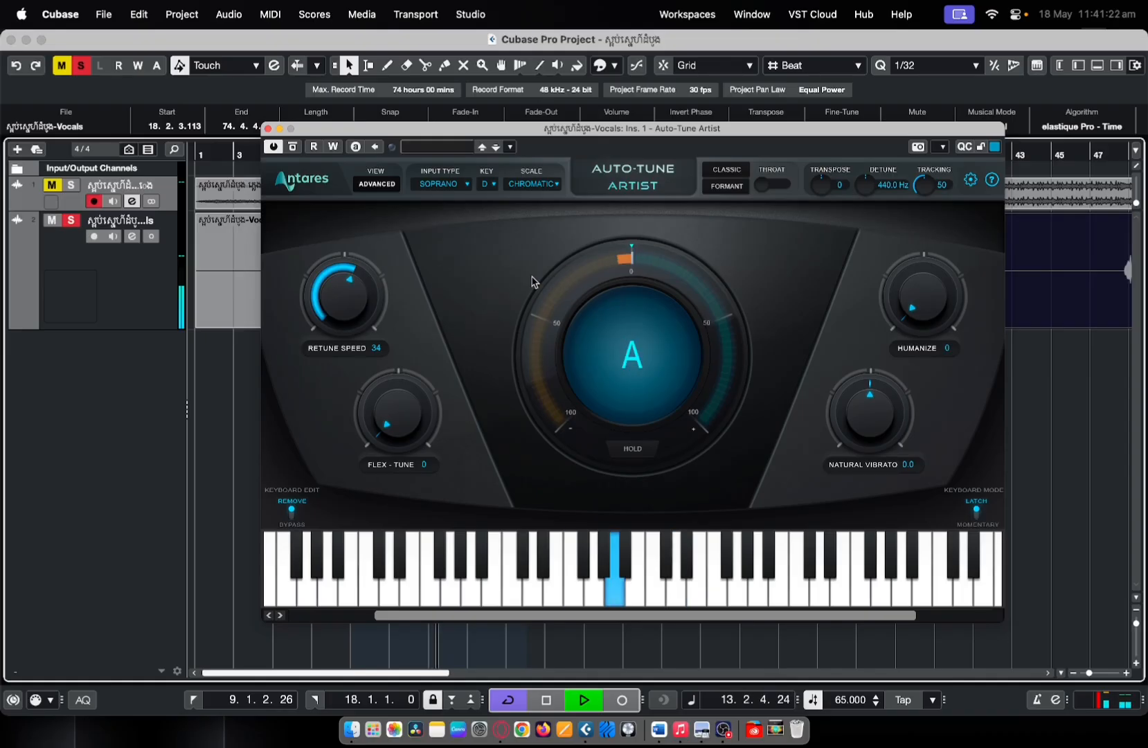
pyautogui.moveTo(336, 299); pyautogui.dragTo(328, 201)
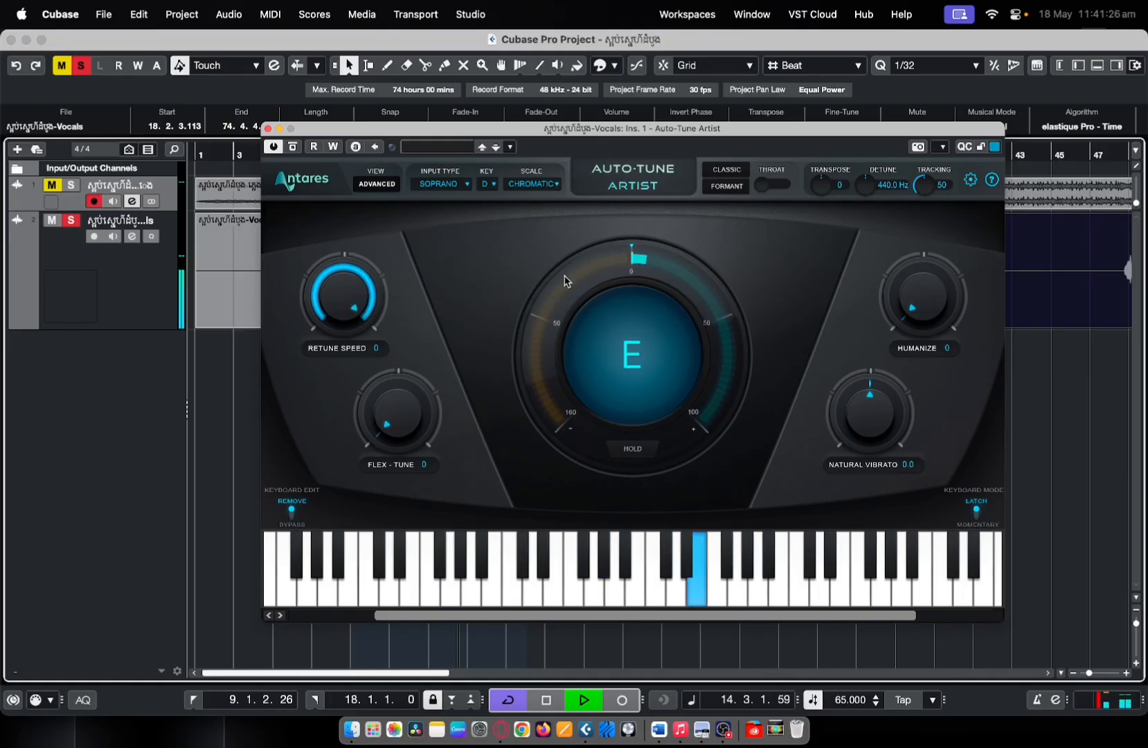
pyautogui.press('space')
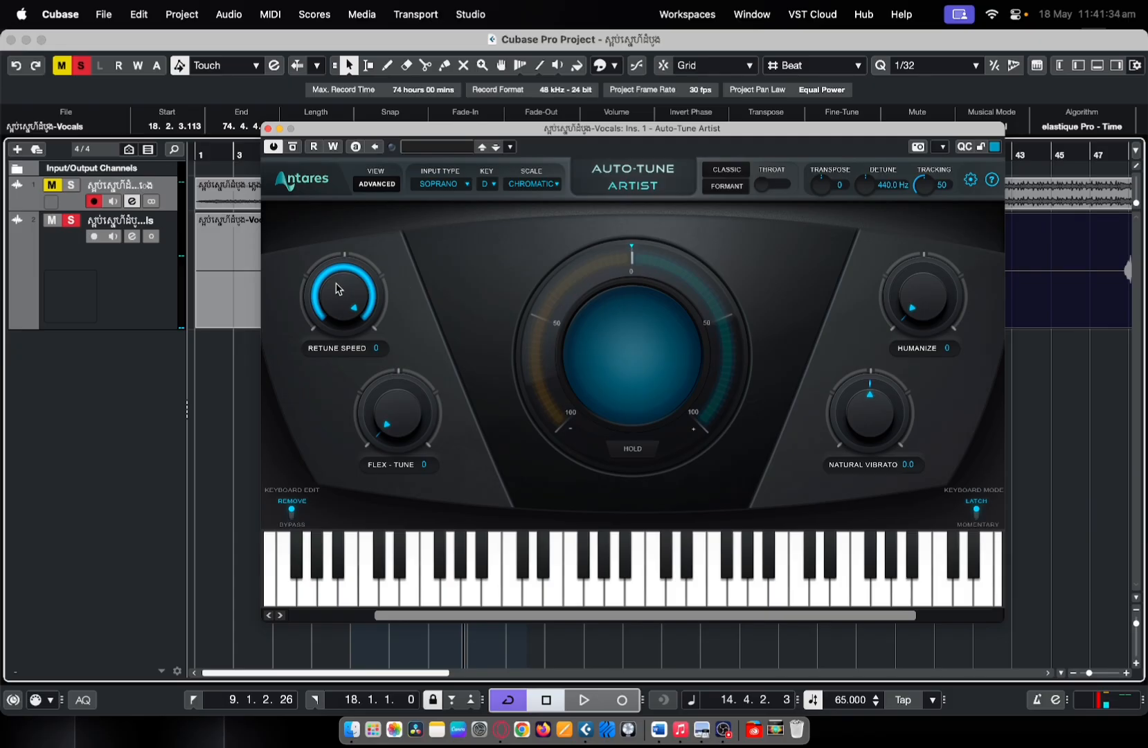
# Step: Set Retune Speed to 53 and play the vocals to hear the gentler correction, stopping in bar 17
pyautogui.moveTo(338, 289)
pyautogui.mouseDown()
pyautogui.moveTo(326, 352)
pyautogui.moveTo(340, 291)
pyautogui.mouseUp()
pyautogui.press('space')
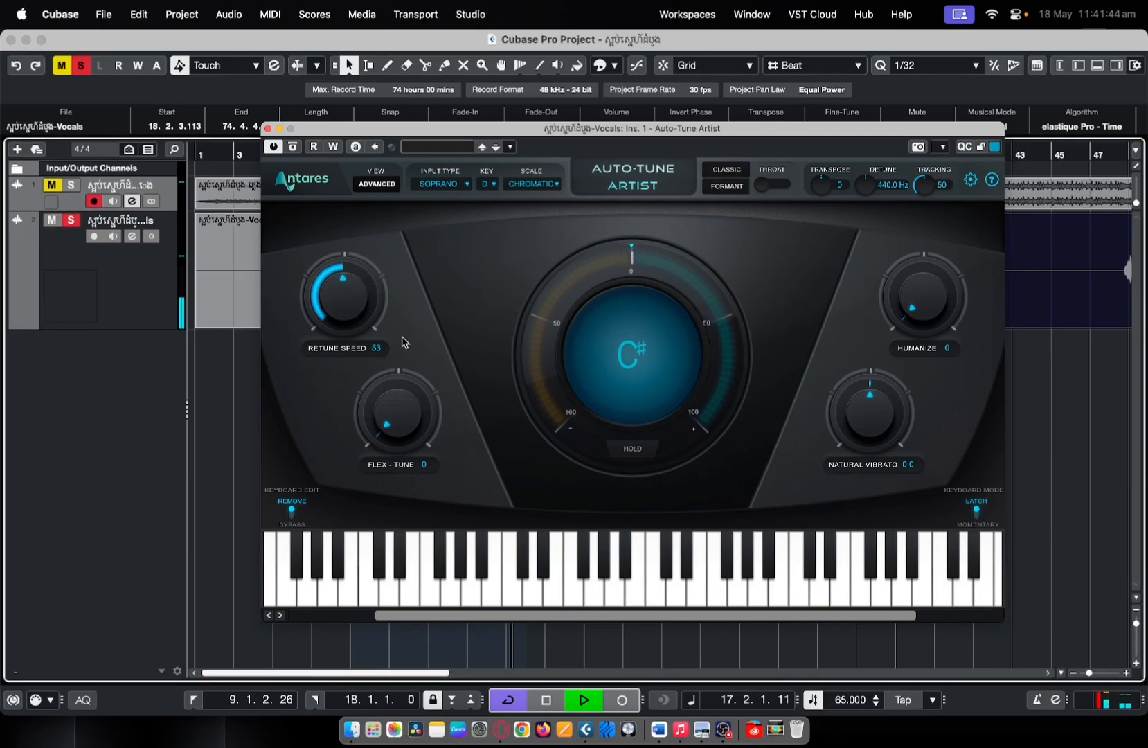
pyautogui.press('space')
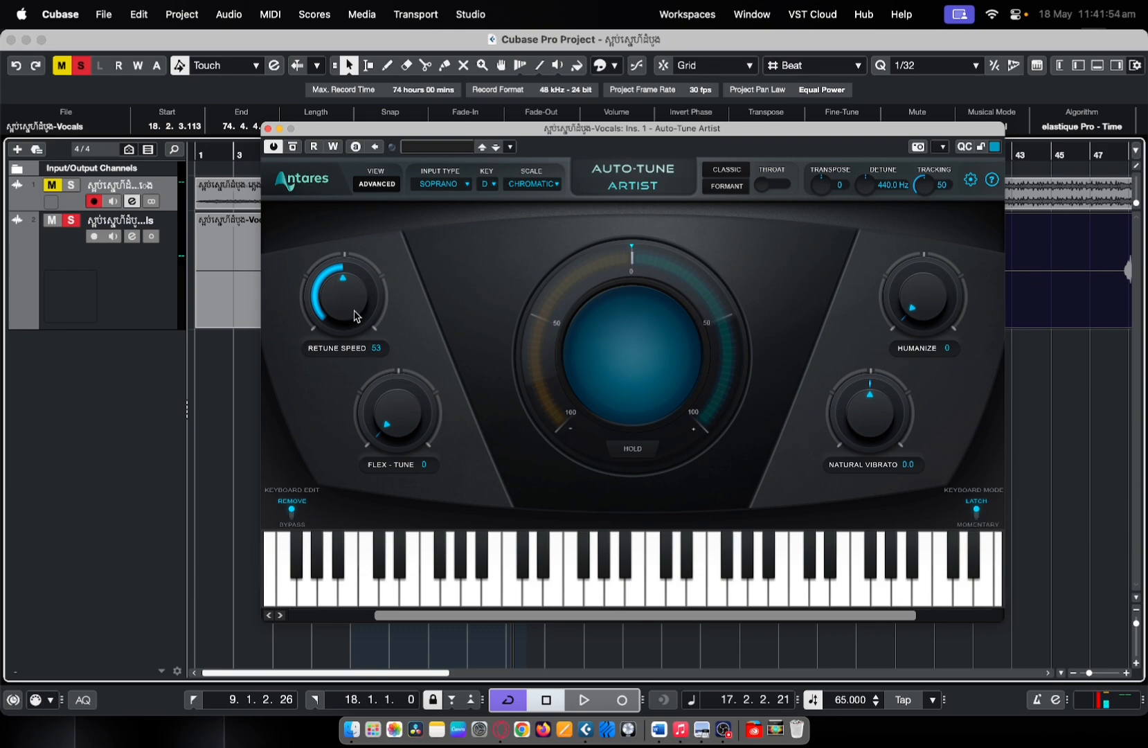
# Step: Try Retune Speed at 73, set it to 59 and Flex-Tune to 24 while auditioning the looped vocals
pyautogui.moveTo(355, 316)
pyautogui.mouseDown()
pyautogui.moveTo(341, 339)
pyautogui.moveTo(350, 248)
pyautogui.moveTo(337, 311)
pyautogui.mouseUp()
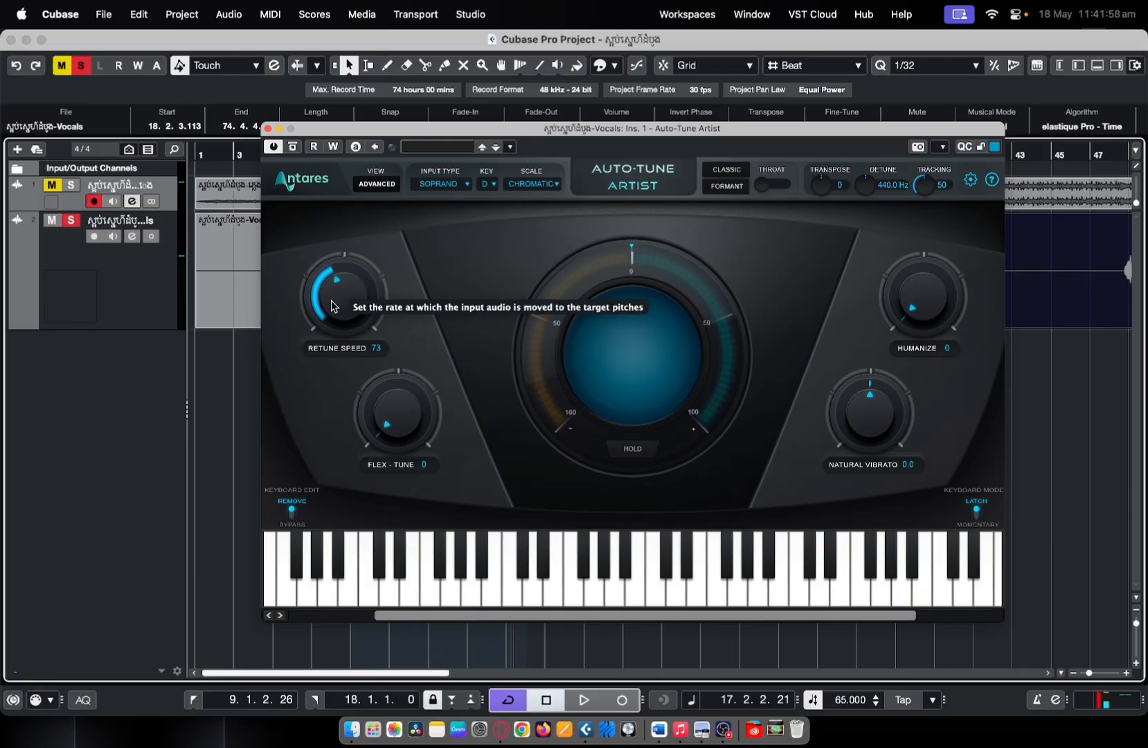
pyautogui.press('space')
pyautogui.moveTo(332, 307); pyautogui.dragTo(329, 291)
pyautogui.moveTo(388, 421); pyautogui.dragTo(386, 389)
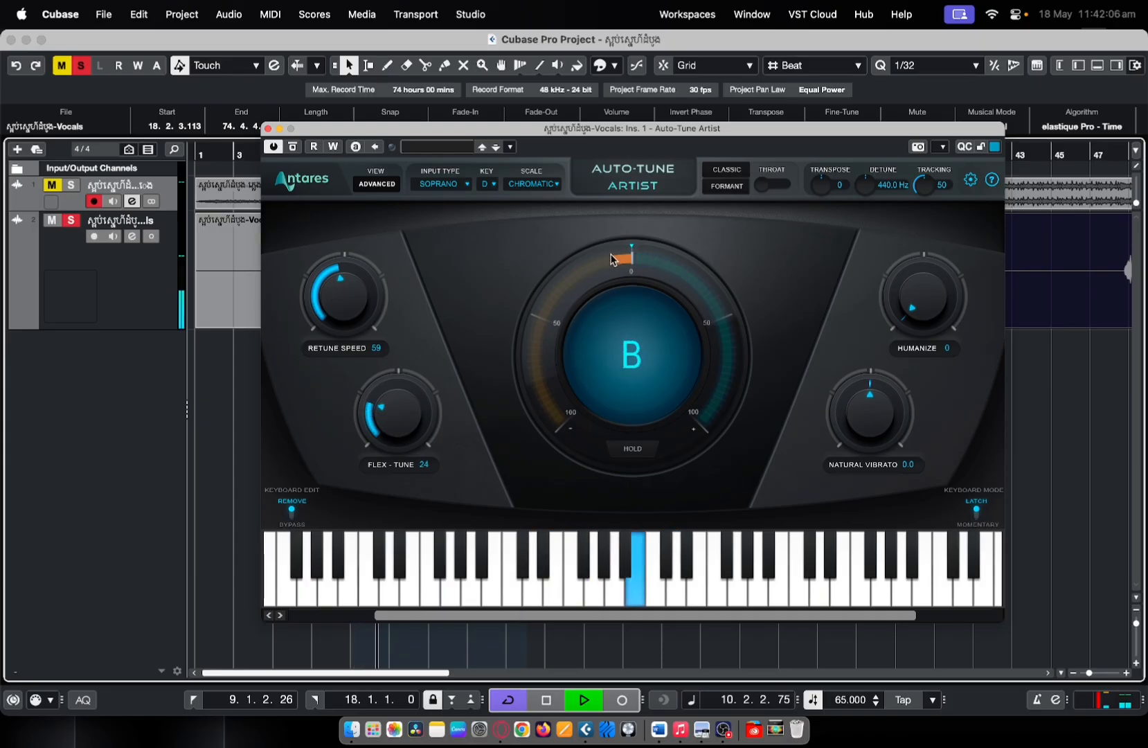
pyautogui.press('space')
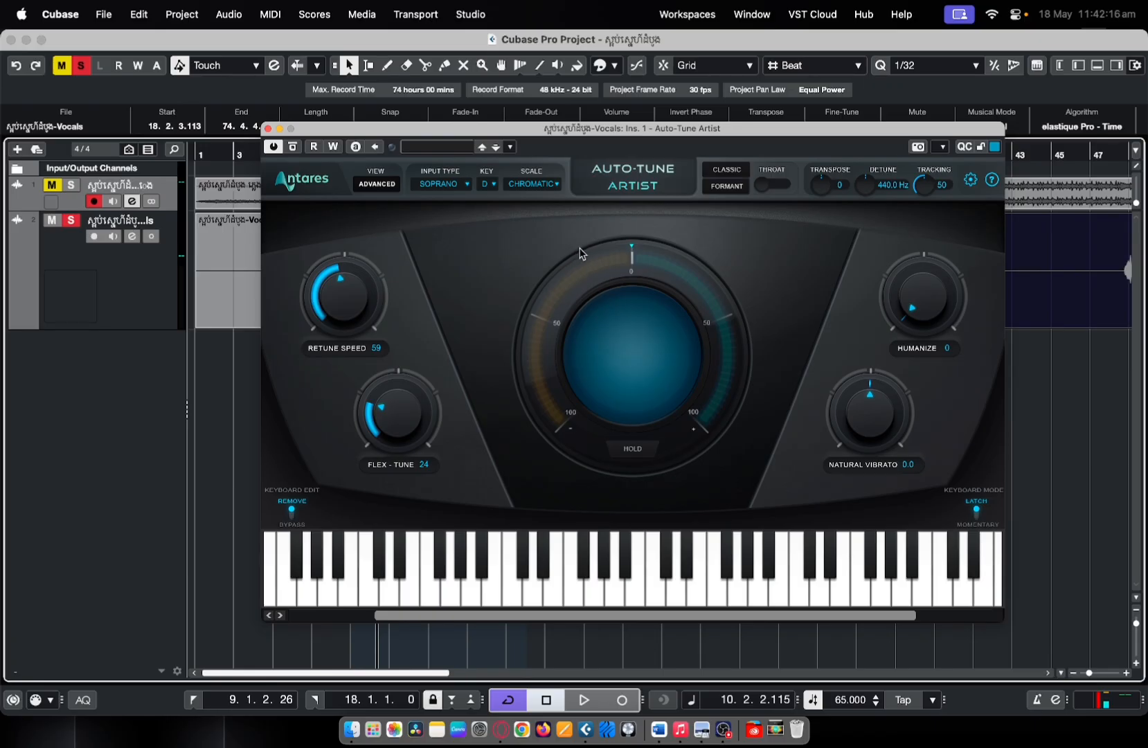
pyautogui.press('space')
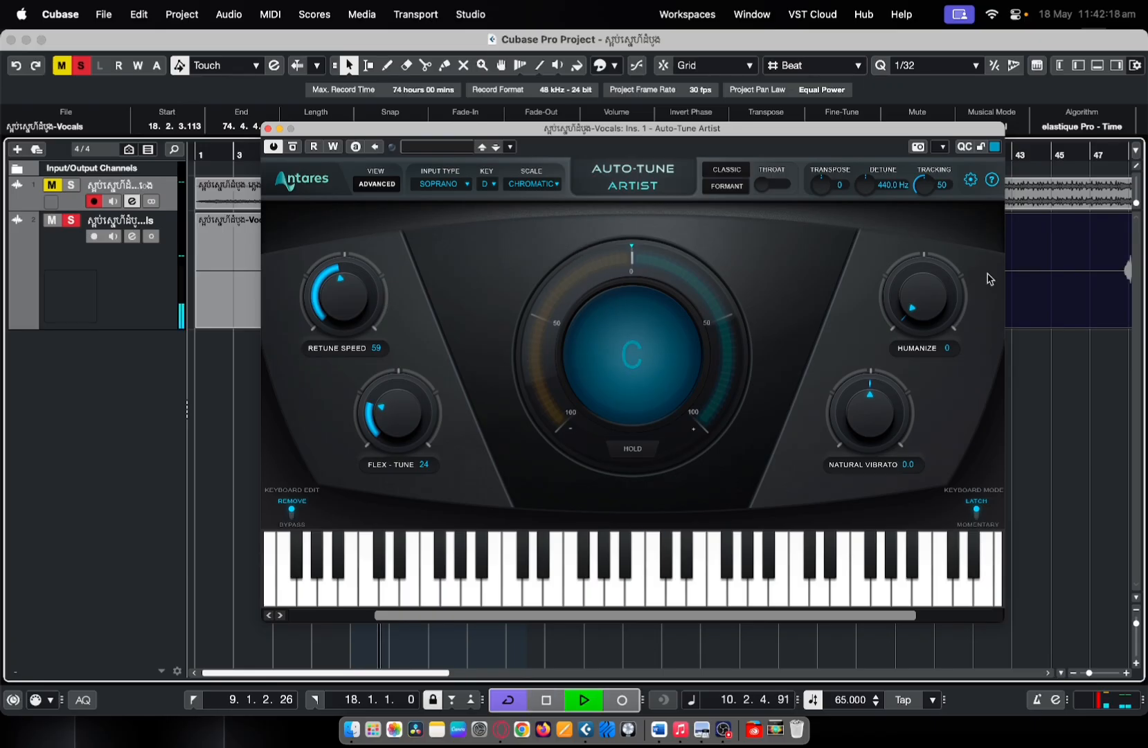
# Step: Try Humanize at 100, 27 and 23, stopping the looped vocals in bar 11, and return it to 0
pyautogui.moveTo(911, 322); pyautogui.dragTo(915, 220)
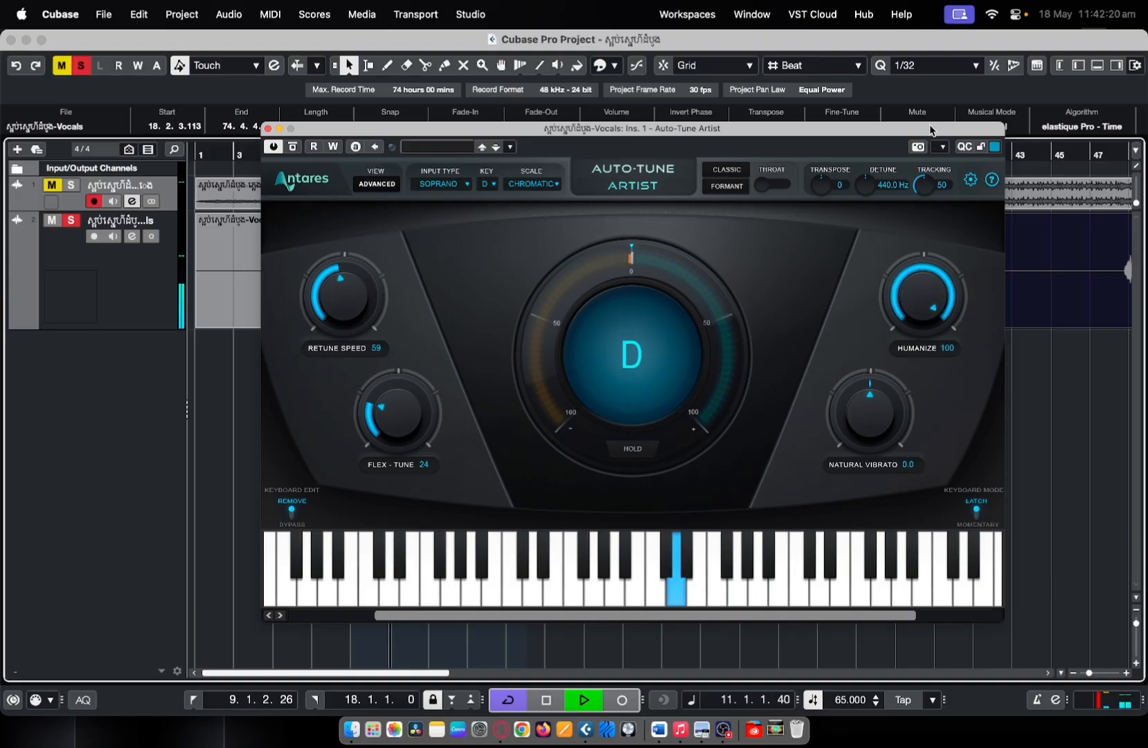
pyautogui.moveTo(930, 122); pyautogui.dragTo(897, 257)
pyautogui.press('space')
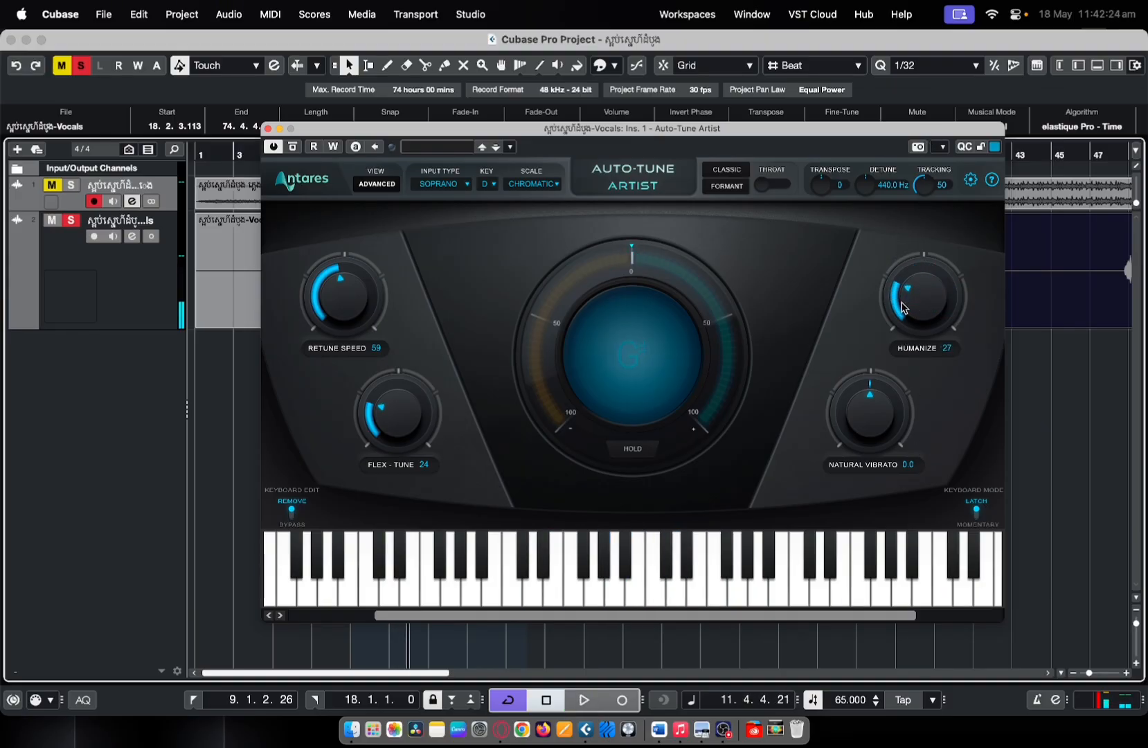
pyautogui.moveTo(918, 320); pyautogui.dragTo(902, 303)
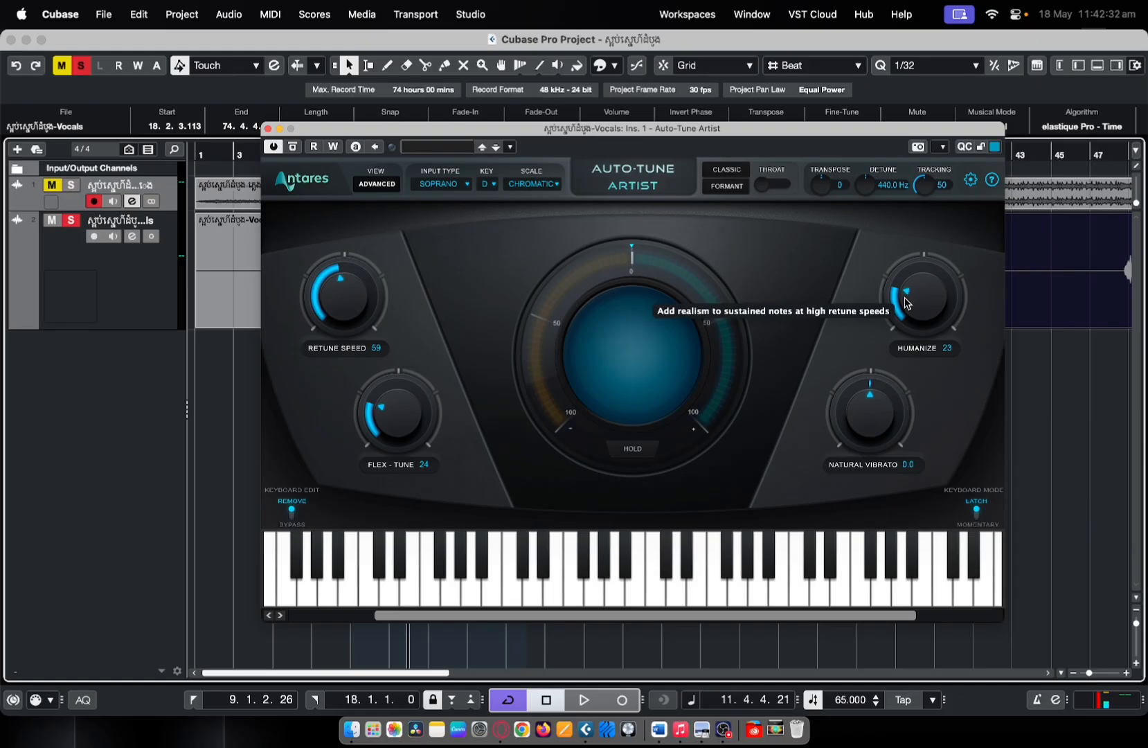
pyautogui.moveTo(905, 302); pyautogui.dragTo(903, 447)
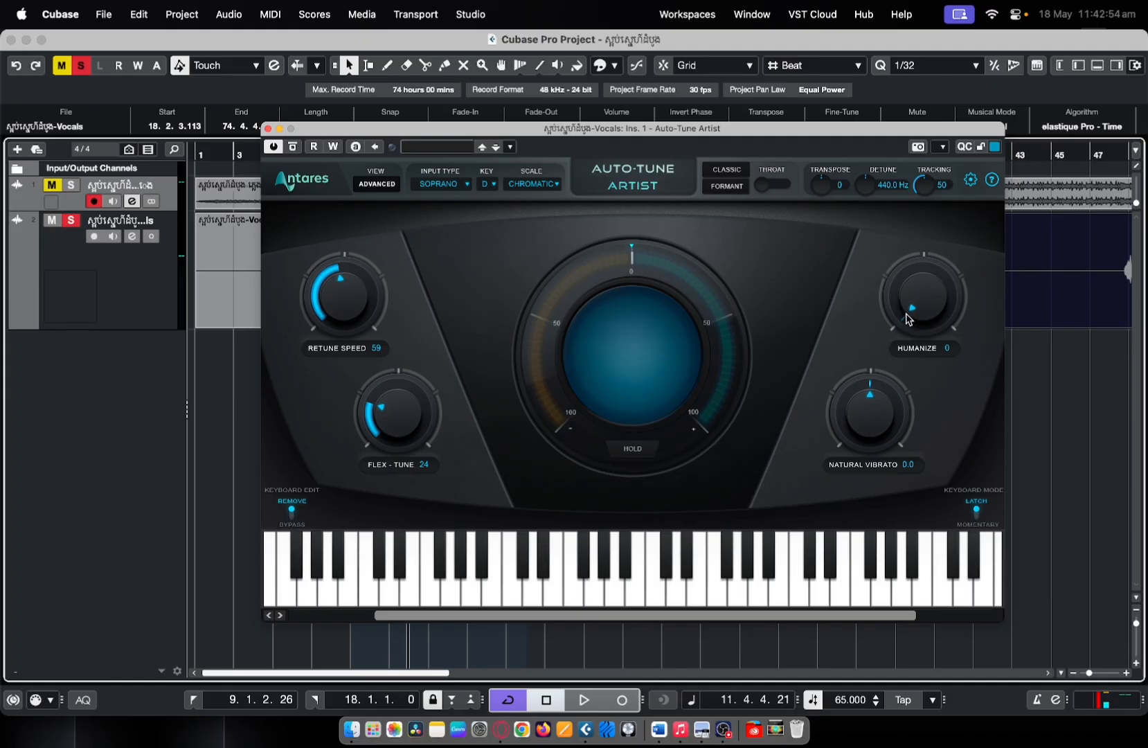
# Step: Raise Humanize through 20 and 25 to 32 while auditioning the vocals, stopping playback in bar 13
pyautogui.moveTo(908, 321); pyautogui.dragTo(910, 297)
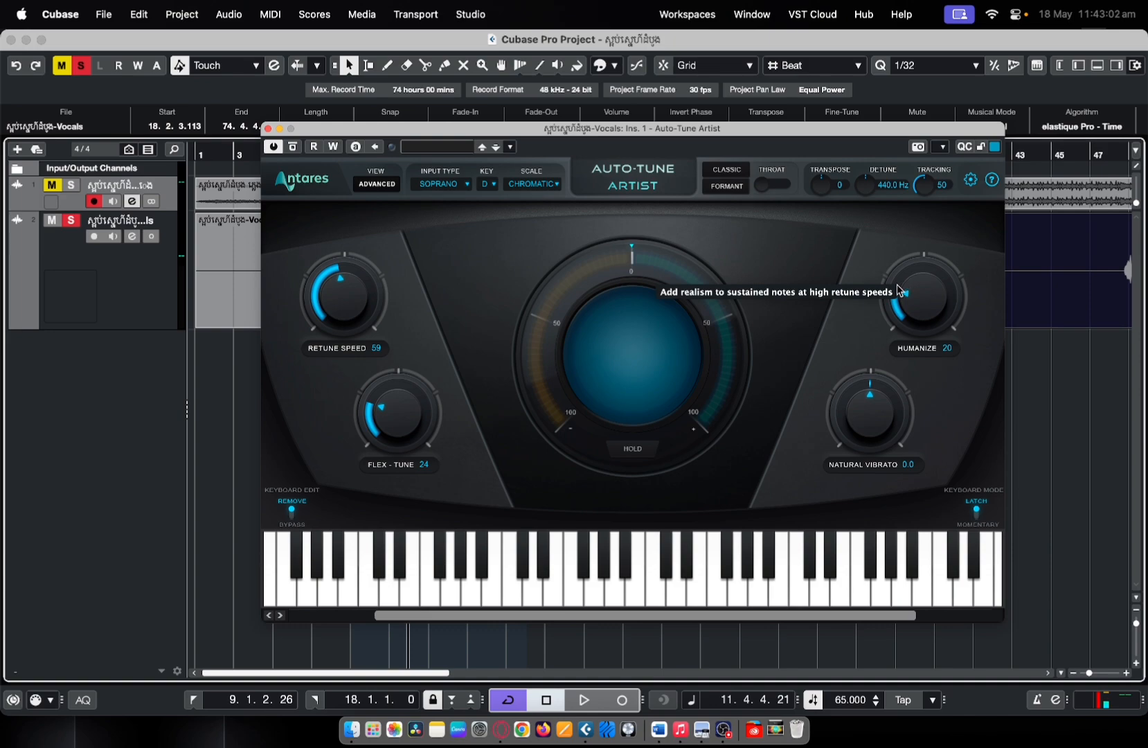
pyautogui.scroll(5, 900, 293)
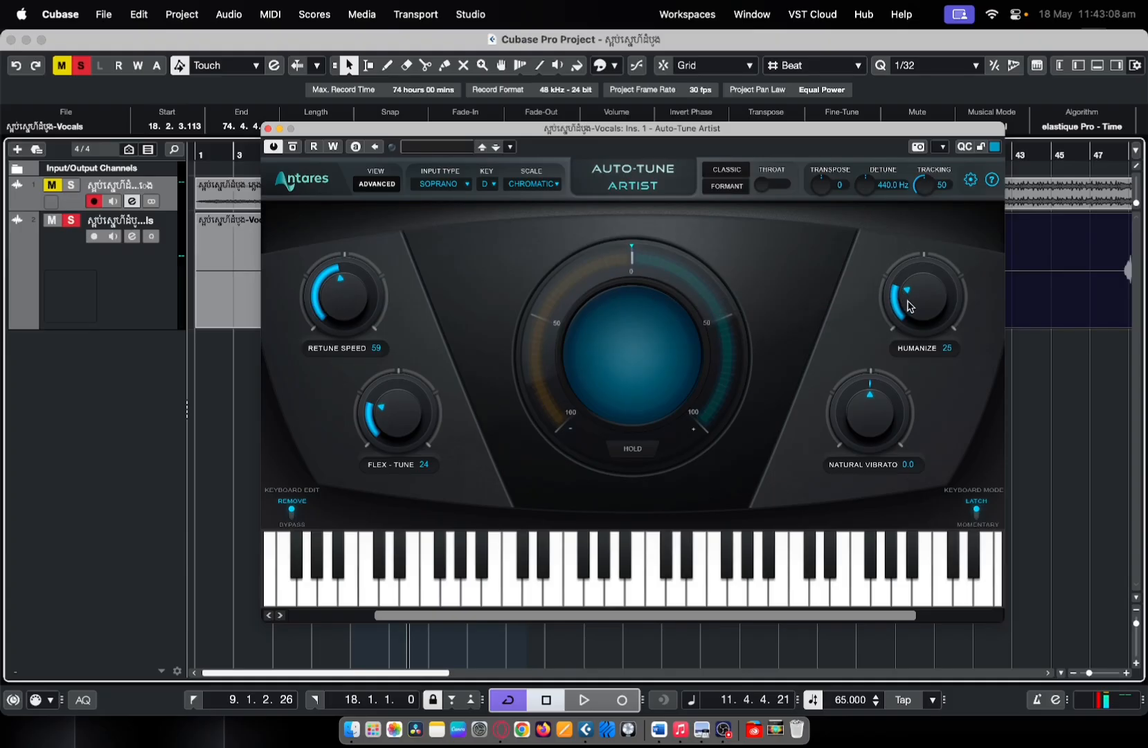
pyautogui.press('space')
pyautogui.moveTo(909, 307); pyautogui.dragTo(909, 294)
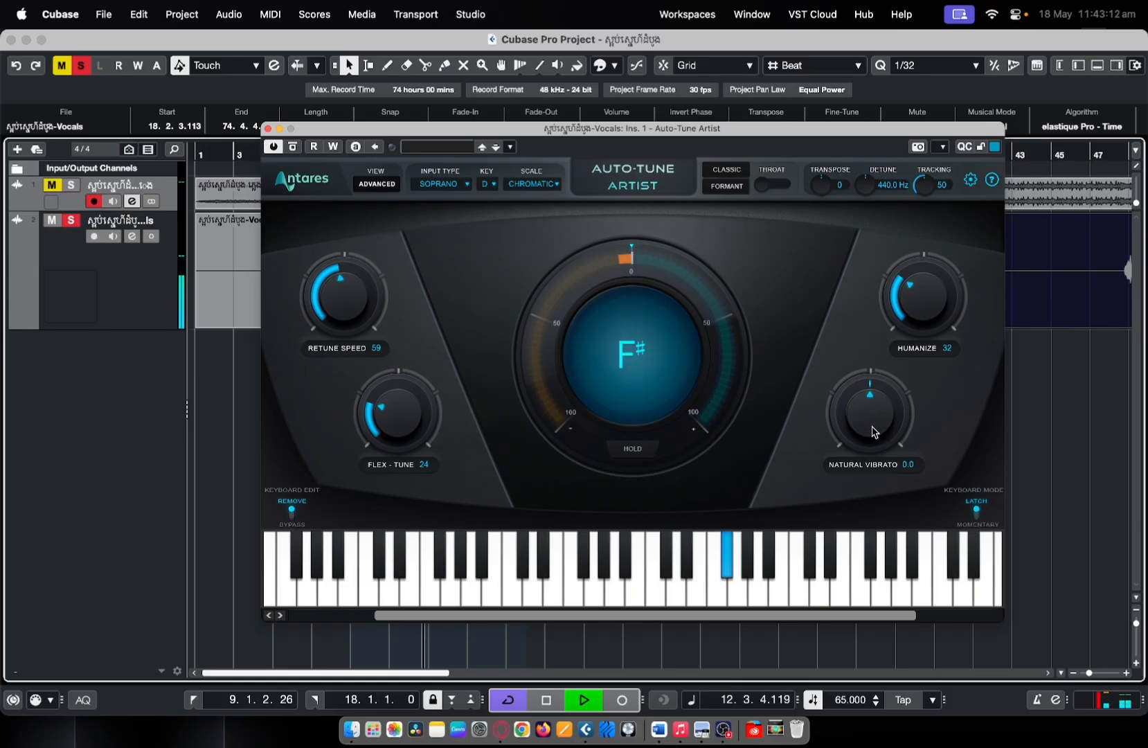
pyautogui.press('space')
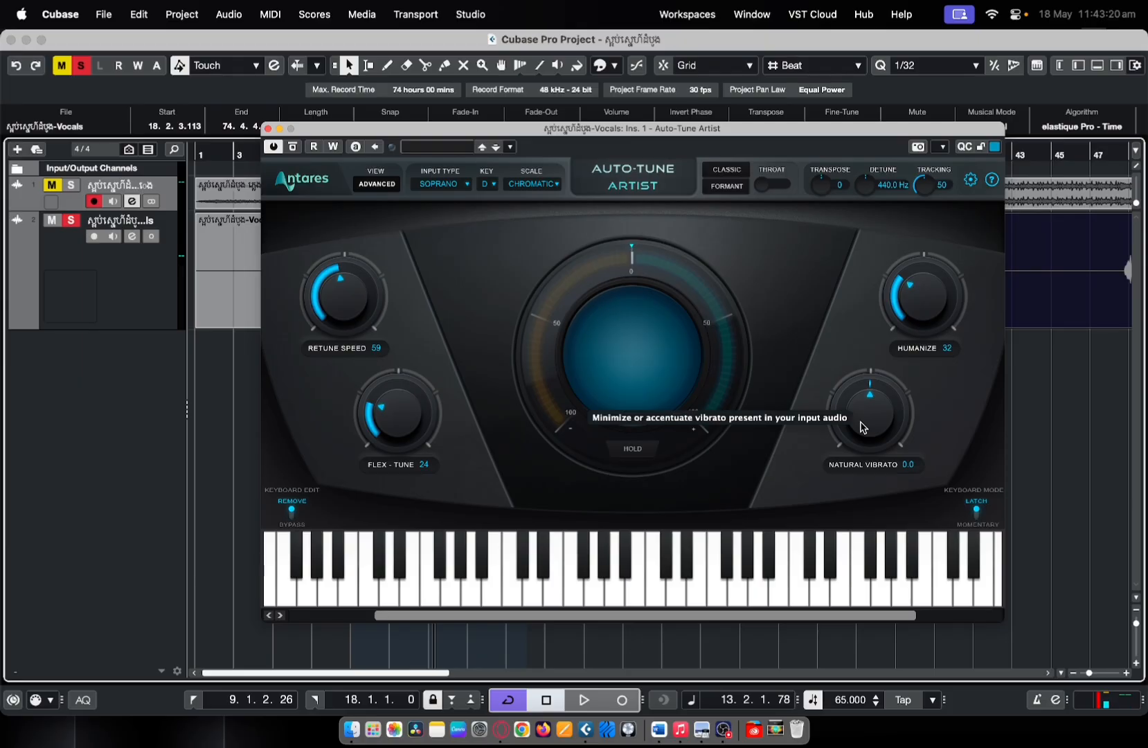
# Step: Play the vocals and sweep Natural Vibrato down and back up, leaving it at 3.4
pyautogui.press('space')
pyautogui.moveTo(862, 427); pyautogui.dragTo(861, 728)
pyautogui.moveTo(860, 675); pyautogui.dragTo(866, 413)
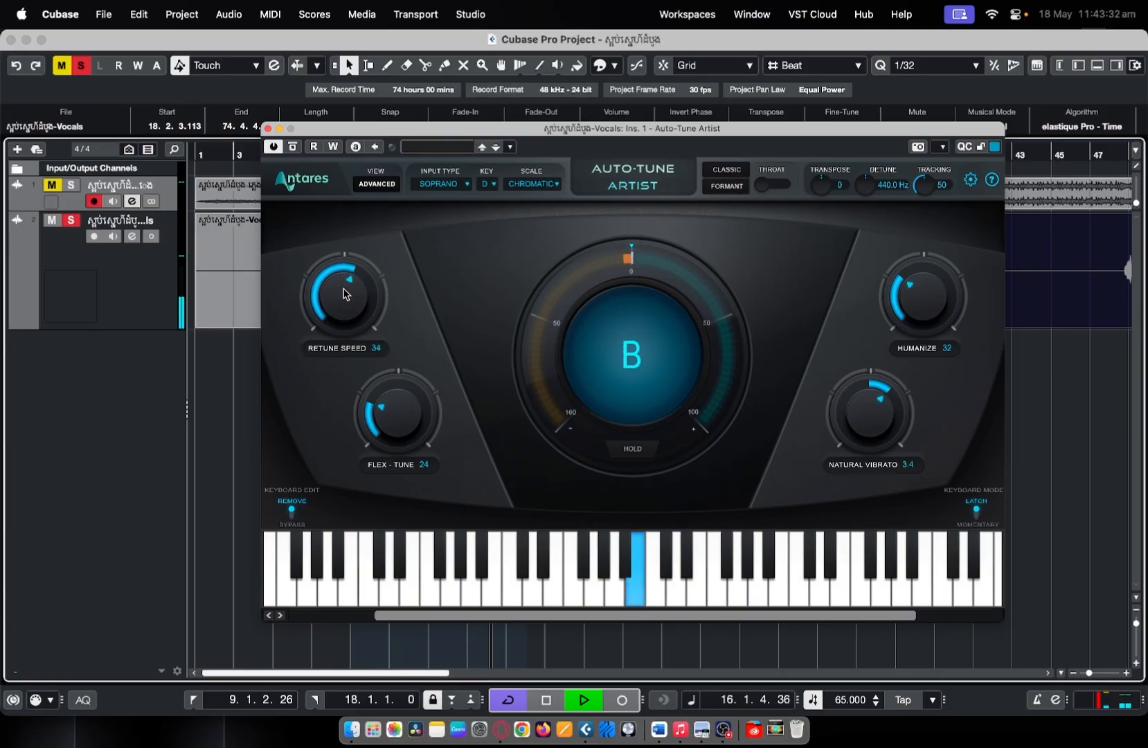
# Step: Set Retune Speed to 42 and Flex-Tune to 74 while the vocals loop, ending with playback stopped and the Auto-Tune window closed
pyautogui.moveTo(332, 311); pyautogui.dragTo(340, 306)
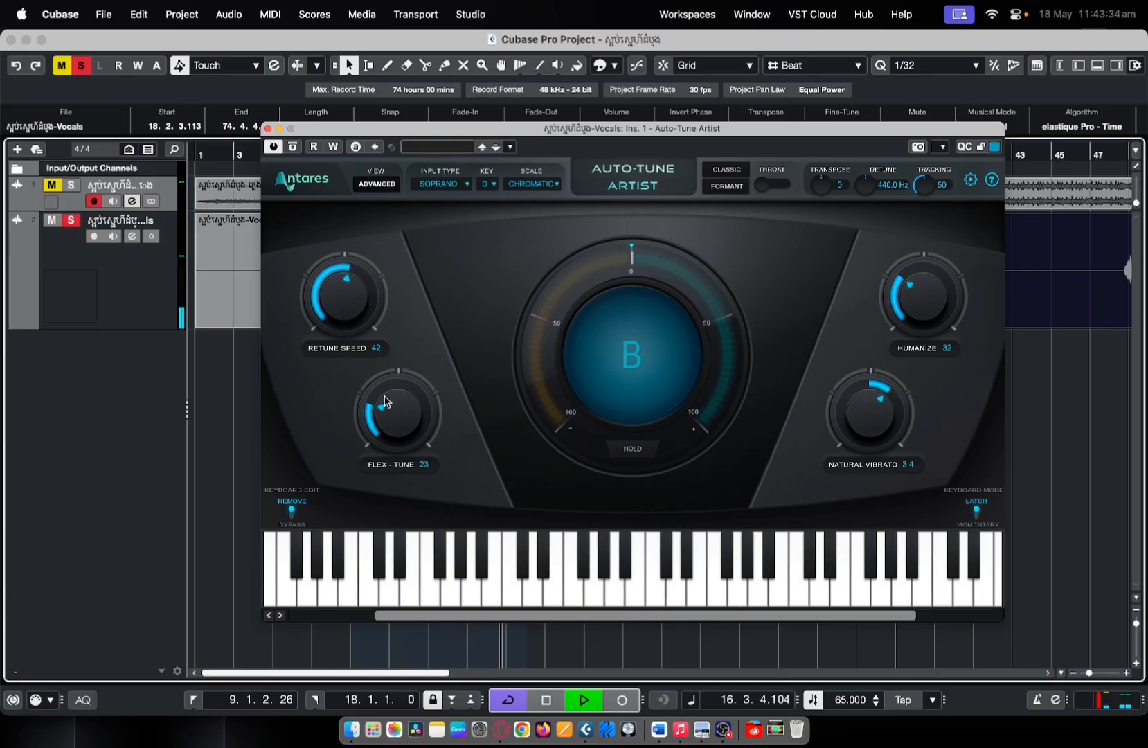
pyautogui.moveTo(381, 398); pyautogui.dragTo(386, 424)
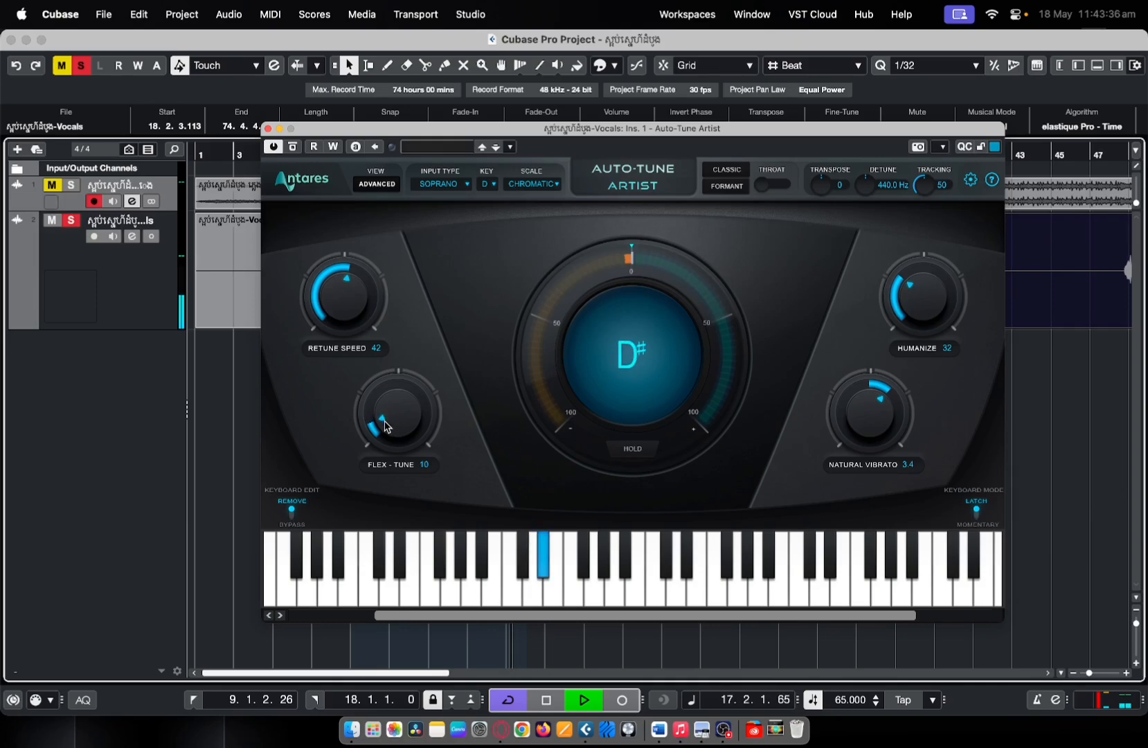
pyautogui.moveTo(386, 424); pyautogui.dragTo(409, 329)
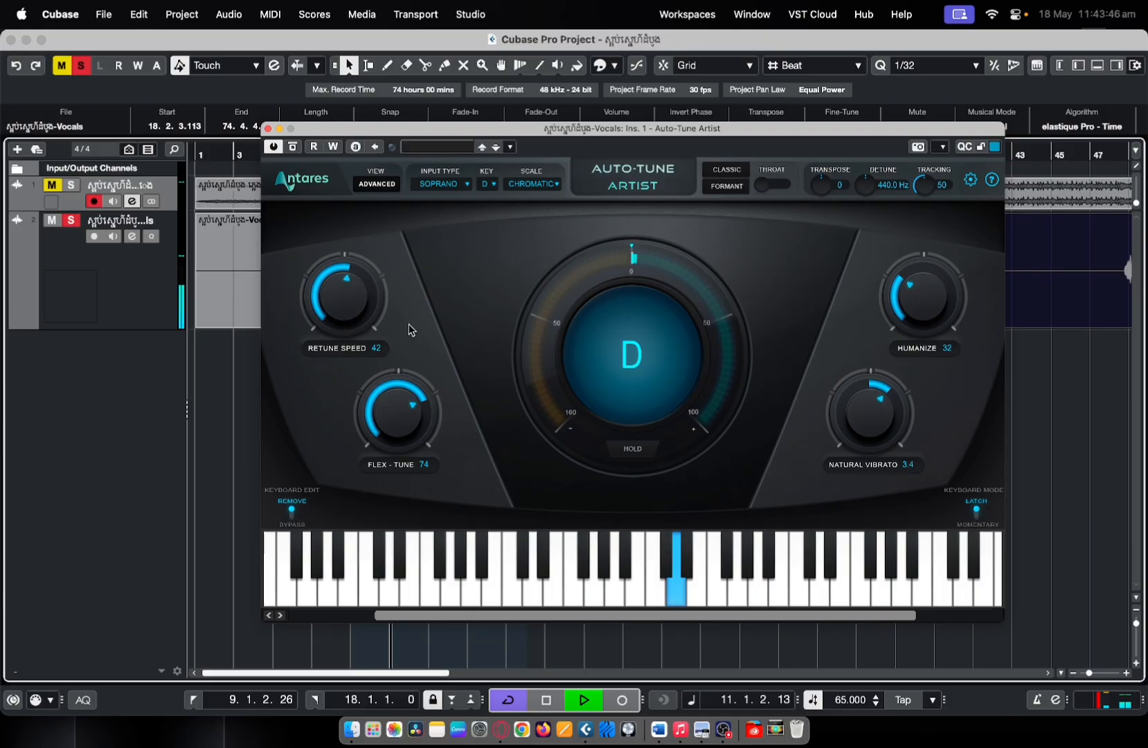
pyautogui.press('space')
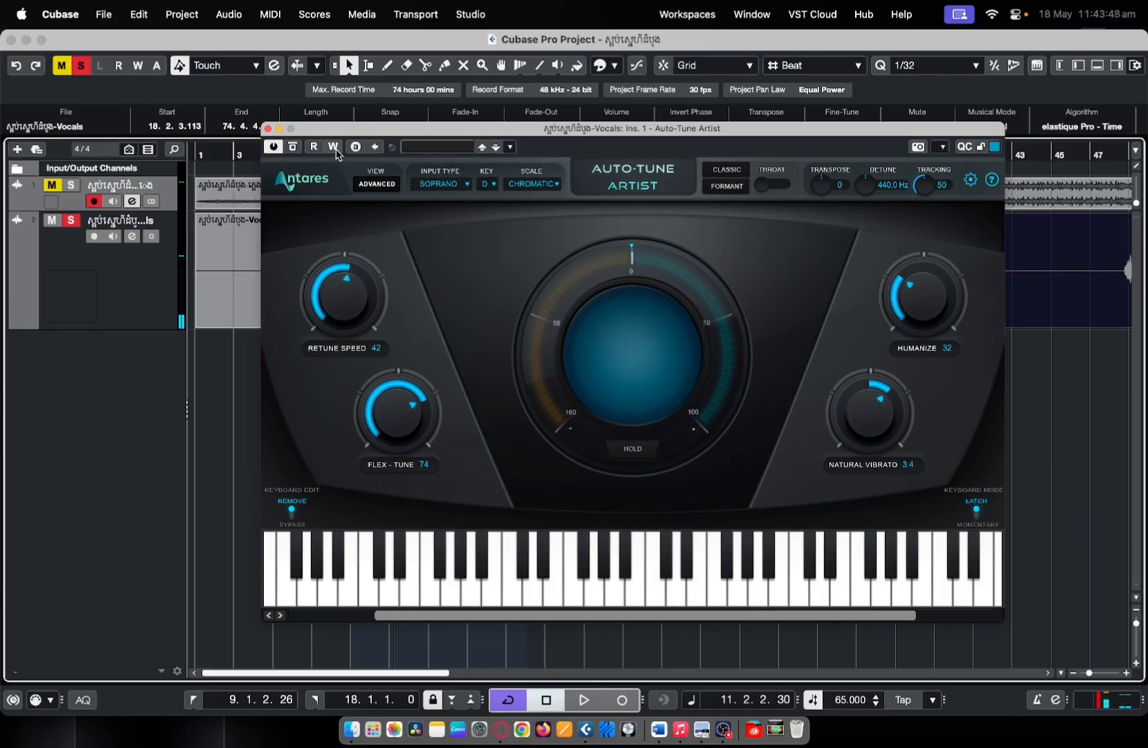
pyautogui.click(267, 129)
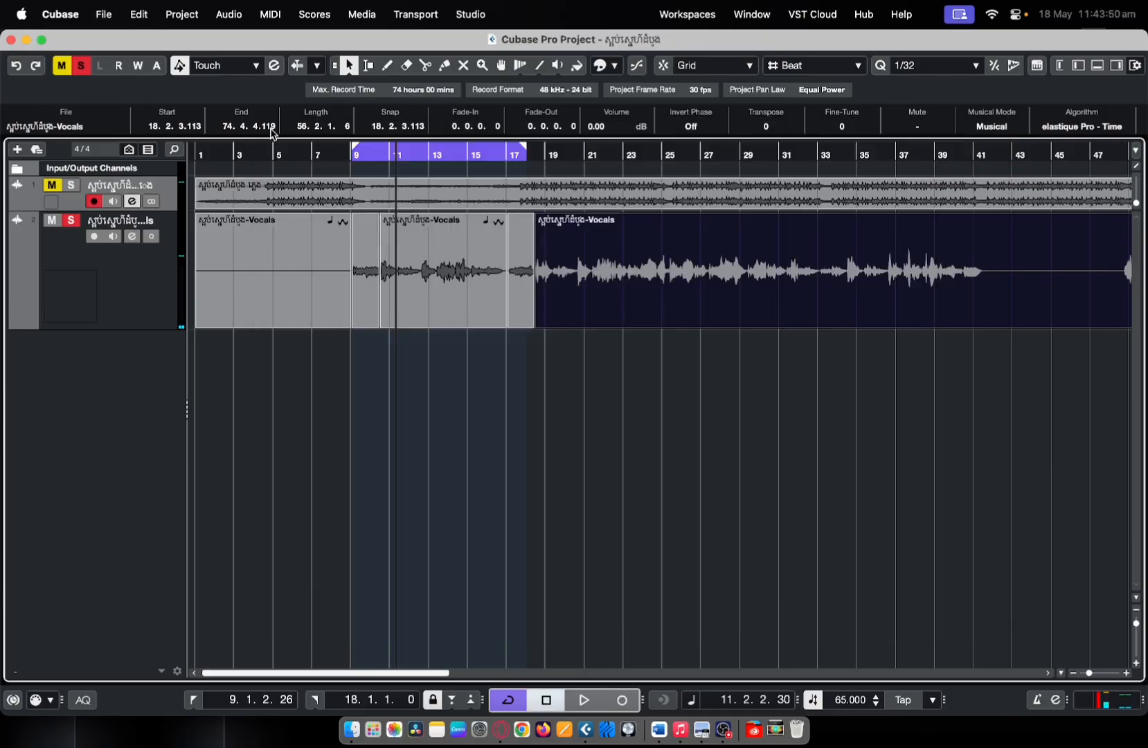